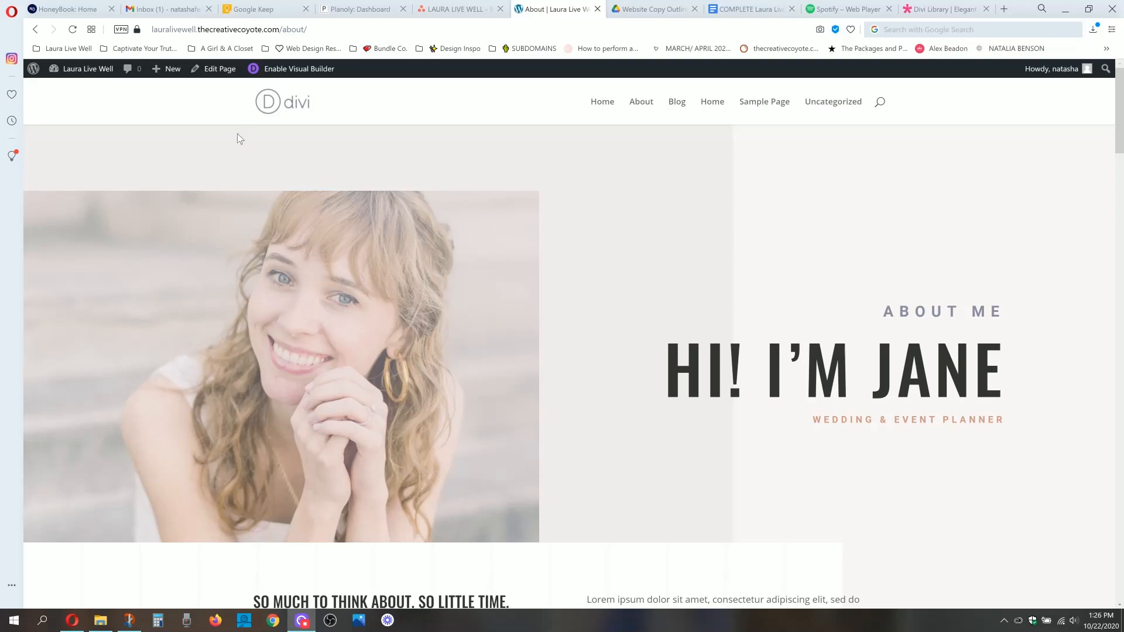
# Step: Create a new page titled "Work With Me", build it with Divi Builder and open the premade layouts library
pyautogui.moveTo(170, 70)
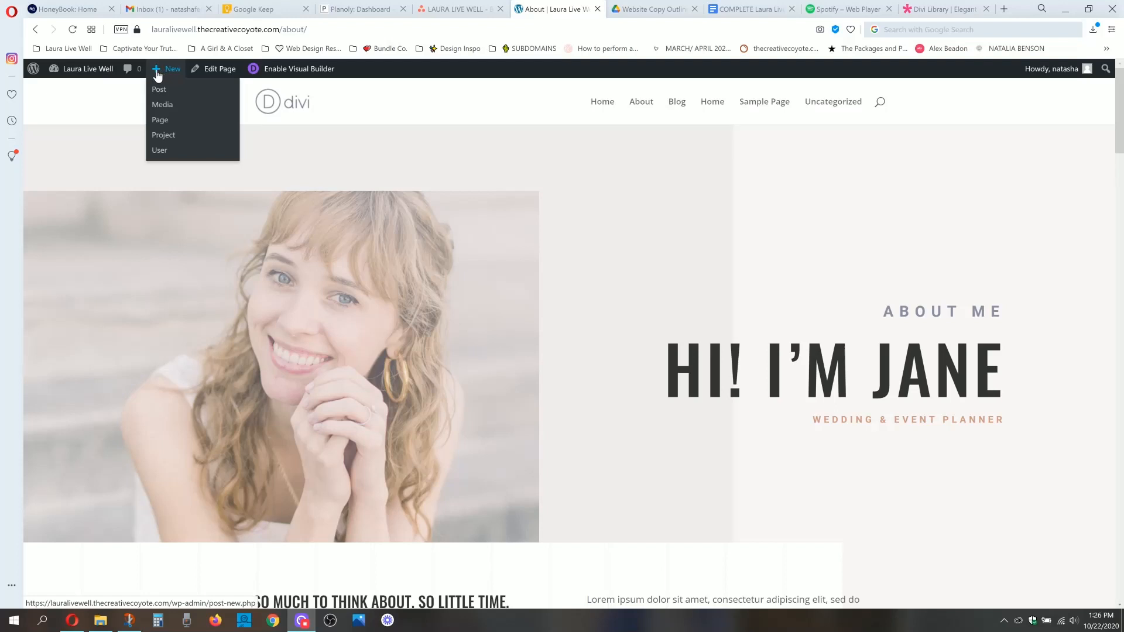
pyautogui.click(168, 125)
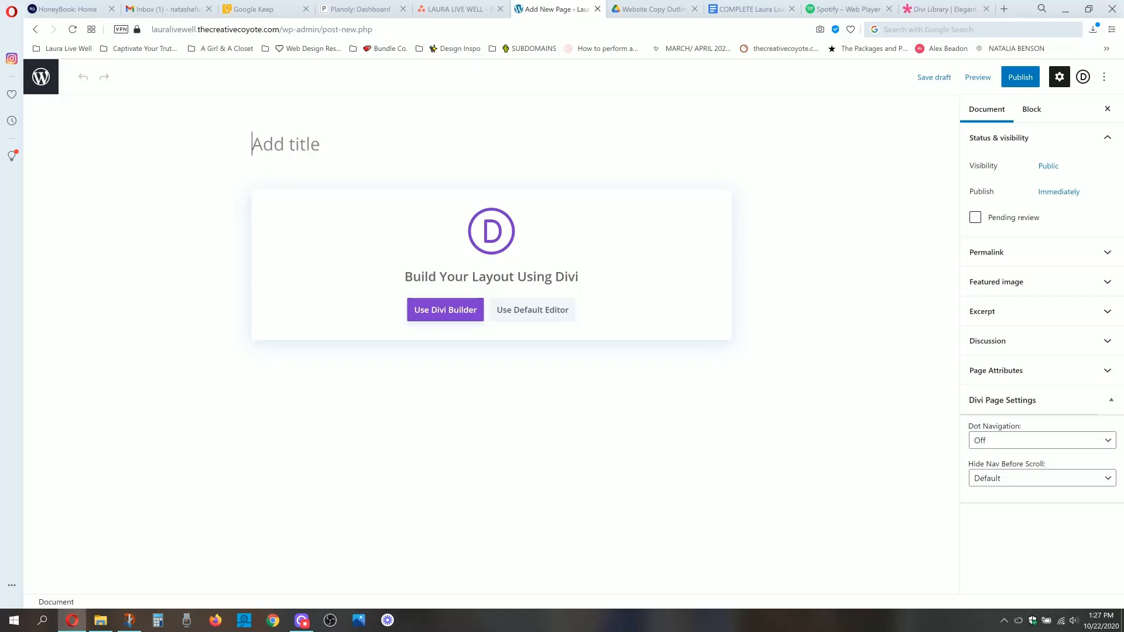
pyautogui.write('Work With Me')
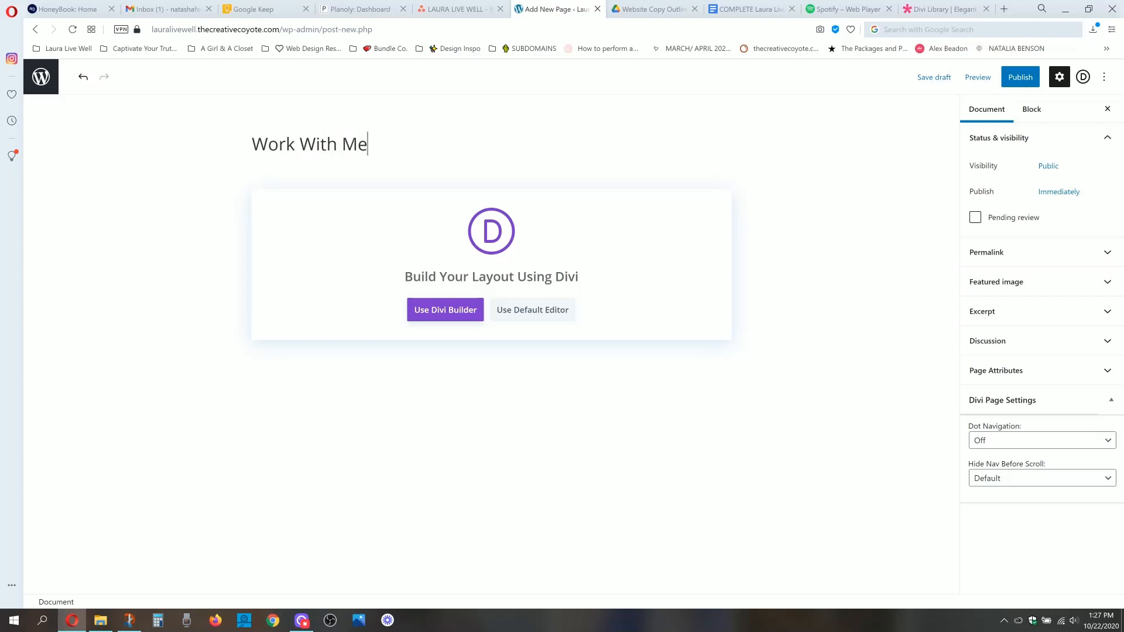
pyautogui.click(448, 312)
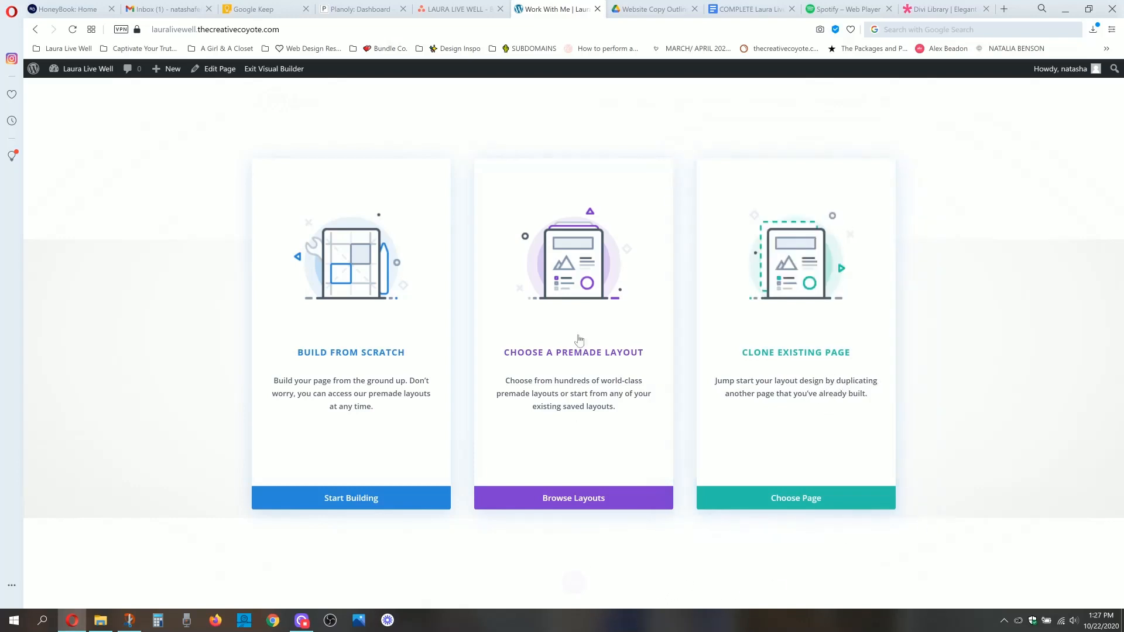
pyautogui.click(576, 502)
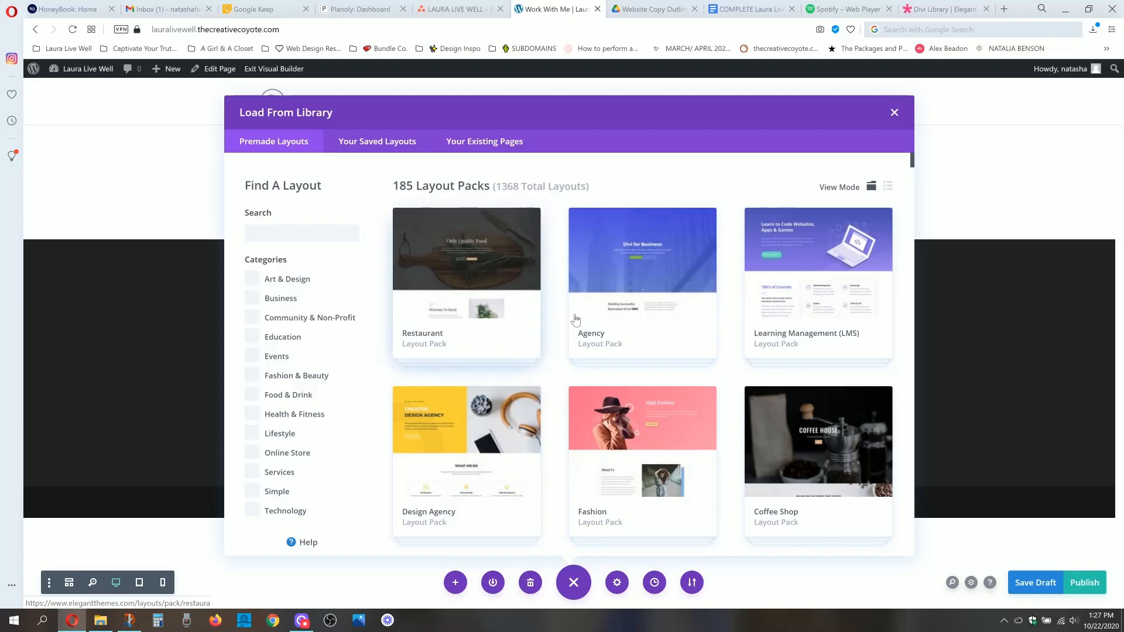
# Step: Browse the premade layout packs in the Divi library
pyautogui.scroll(-2, 484, 298)
pyautogui.scroll(-5, 483, 298)
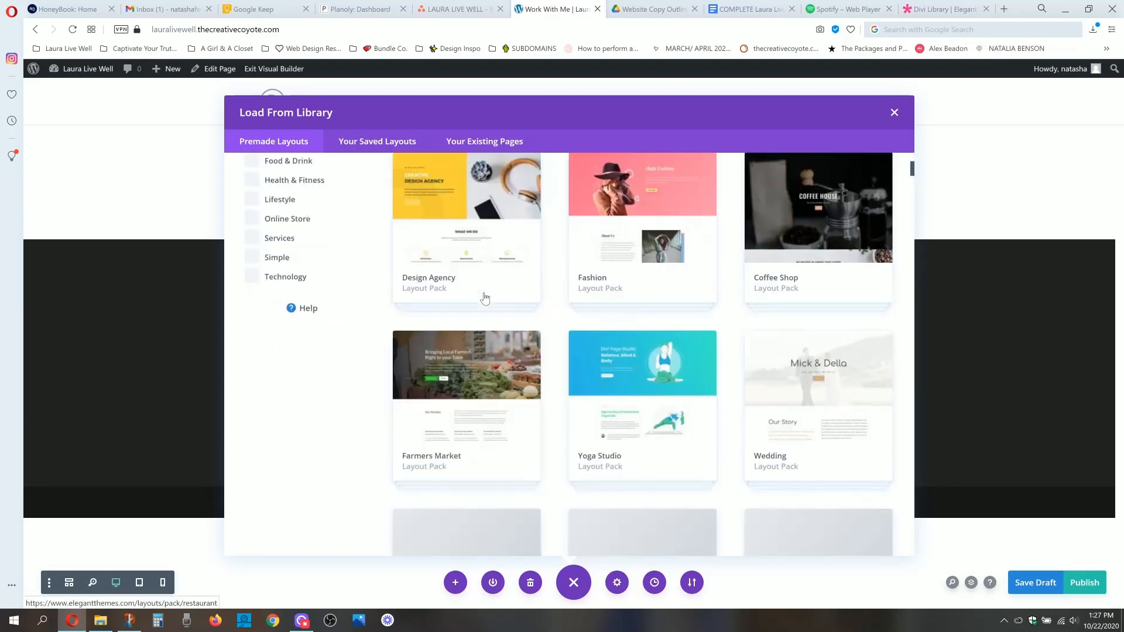
pyautogui.scroll(-4, 484, 299)
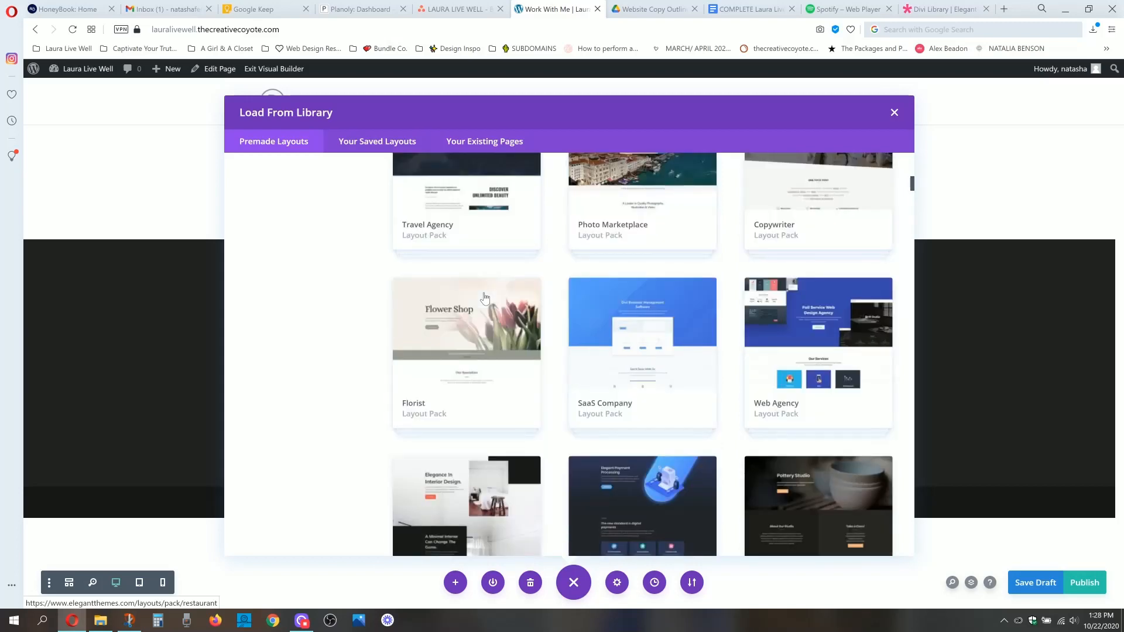
pyautogui.scroll(-2, 485, 297)
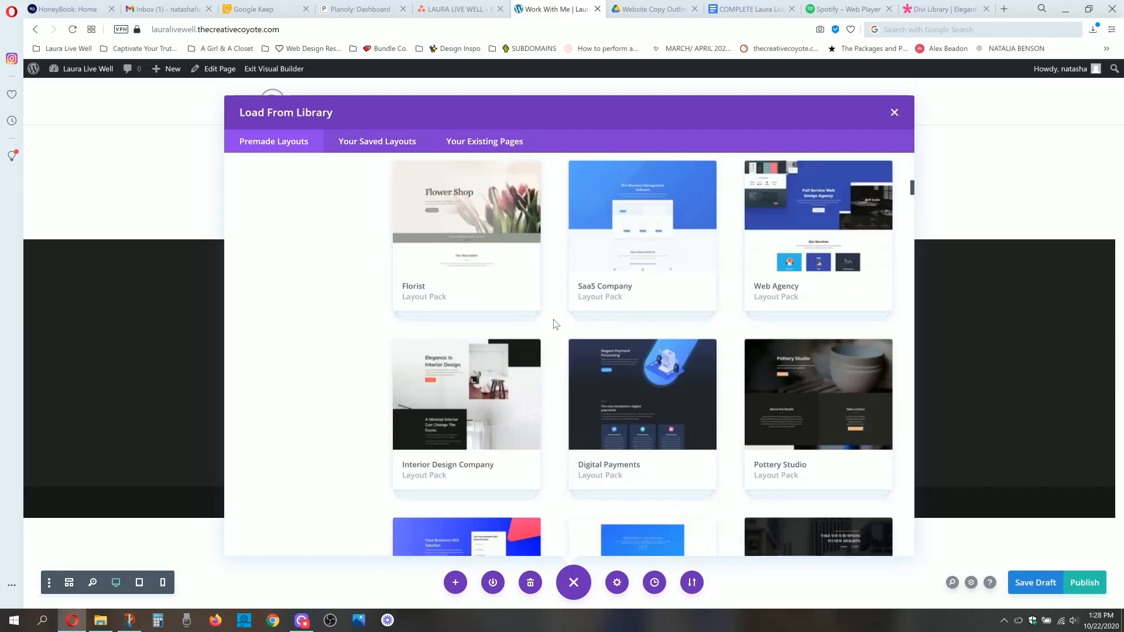
pyautogui.scroll(-3, 553, 322)
pyautogui.scroll(9, 553, 322)
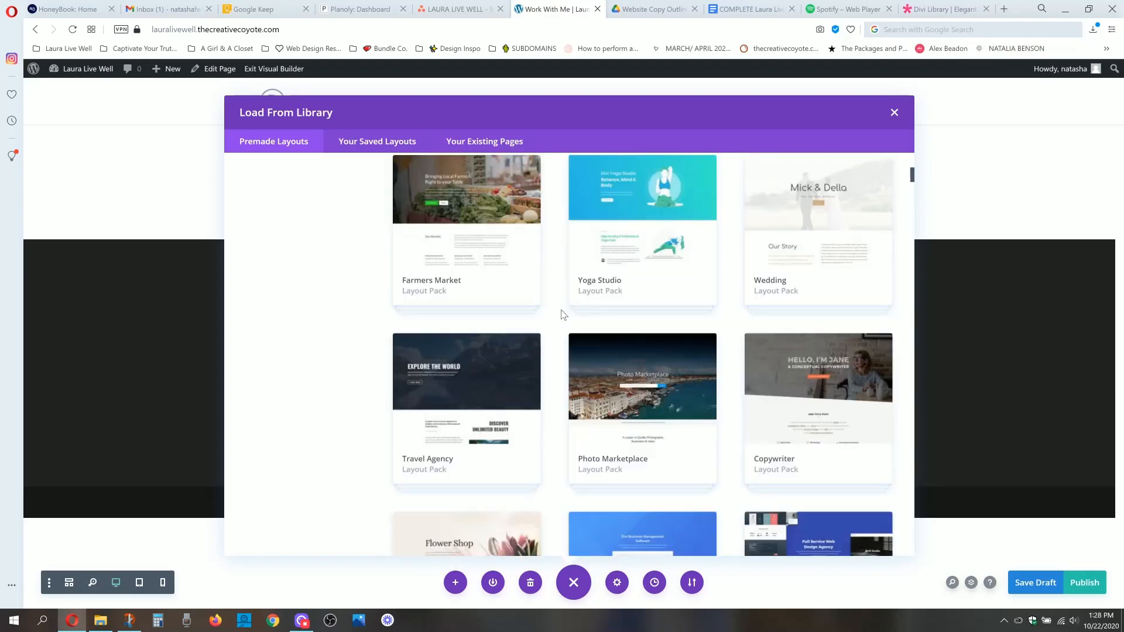
pyautogui.scroll(10, 556, 310)
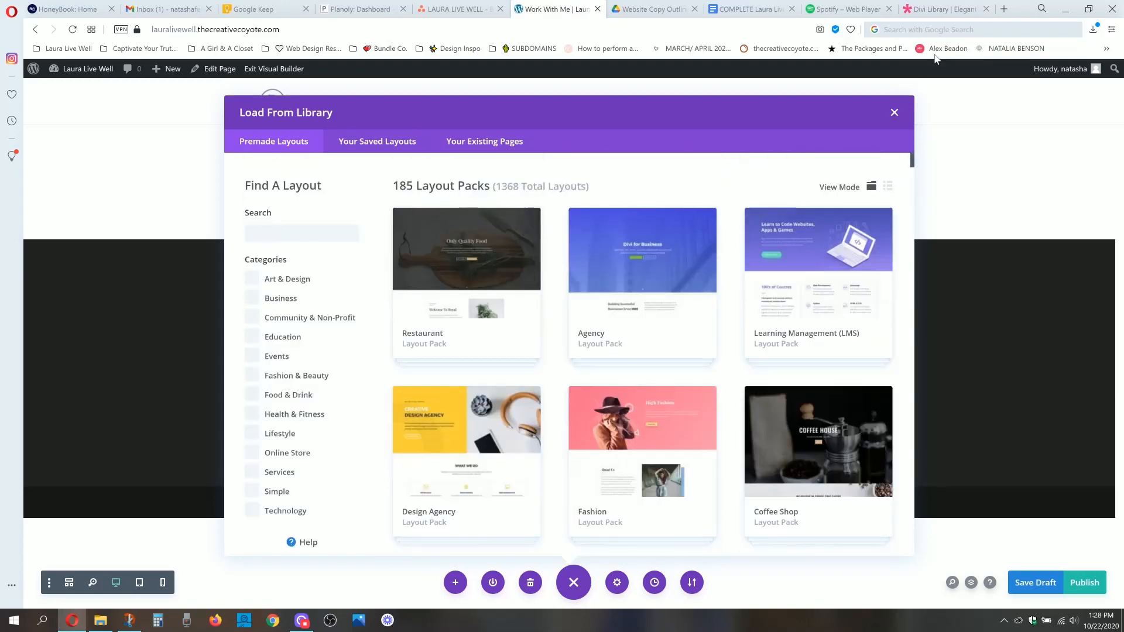
# Step: Switch to the Elegant Themes layouts website and open the Fashion layout pack to view its landing page
pyautogui.click(936, 9)
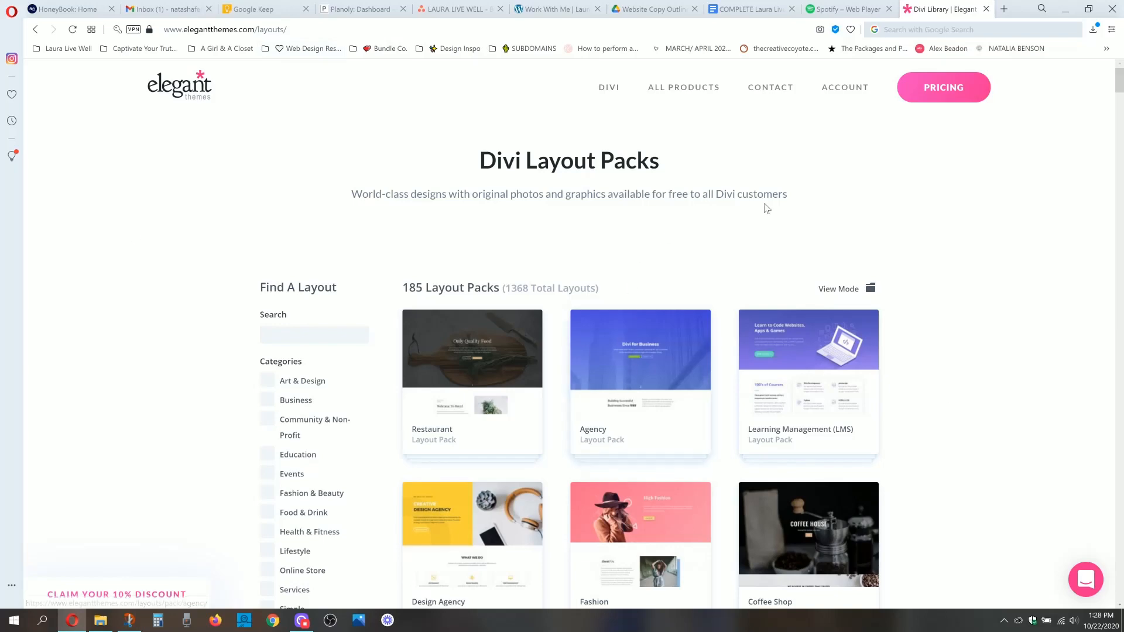
pyautogui.scroll(-5, 891, 272)
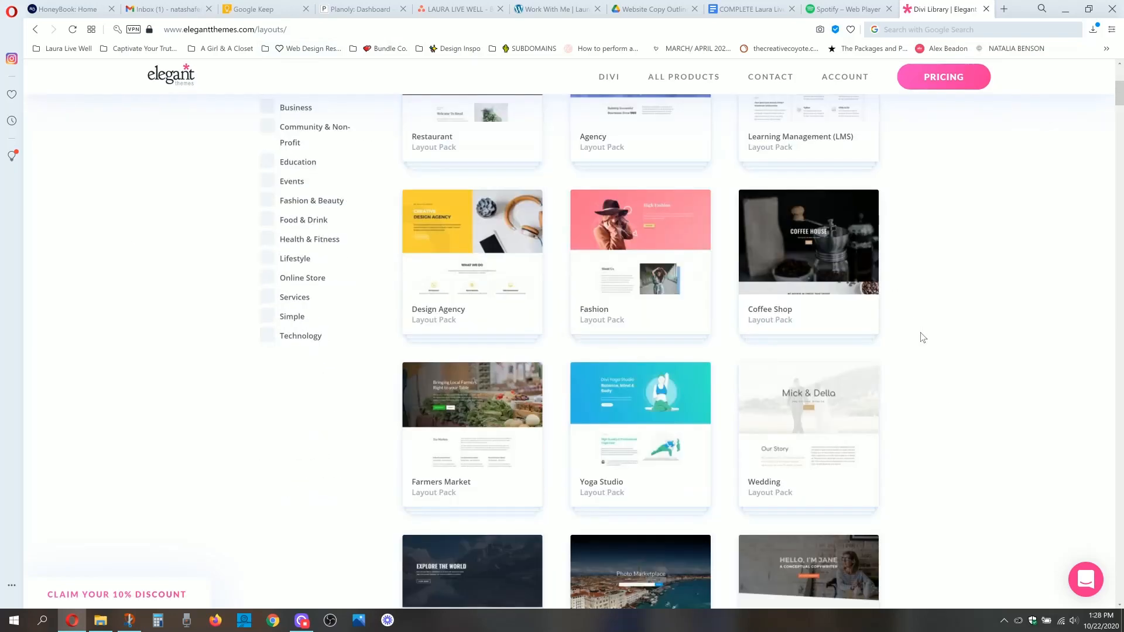
pyautogui.click(680, 261)
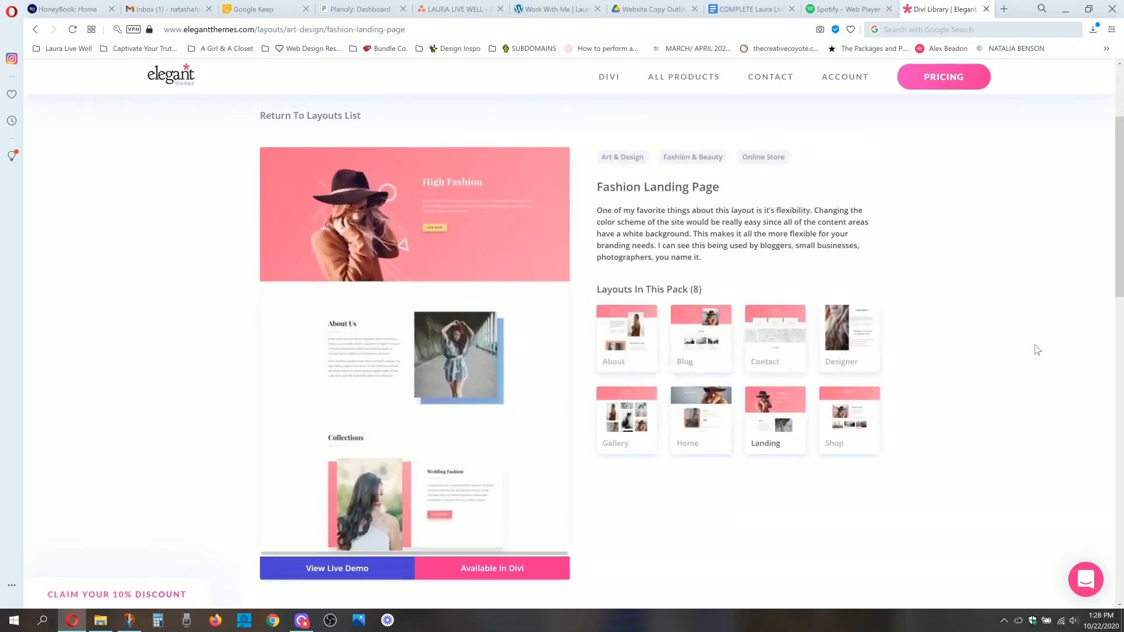
pyautogui.scroll(-1, 1037, 350)
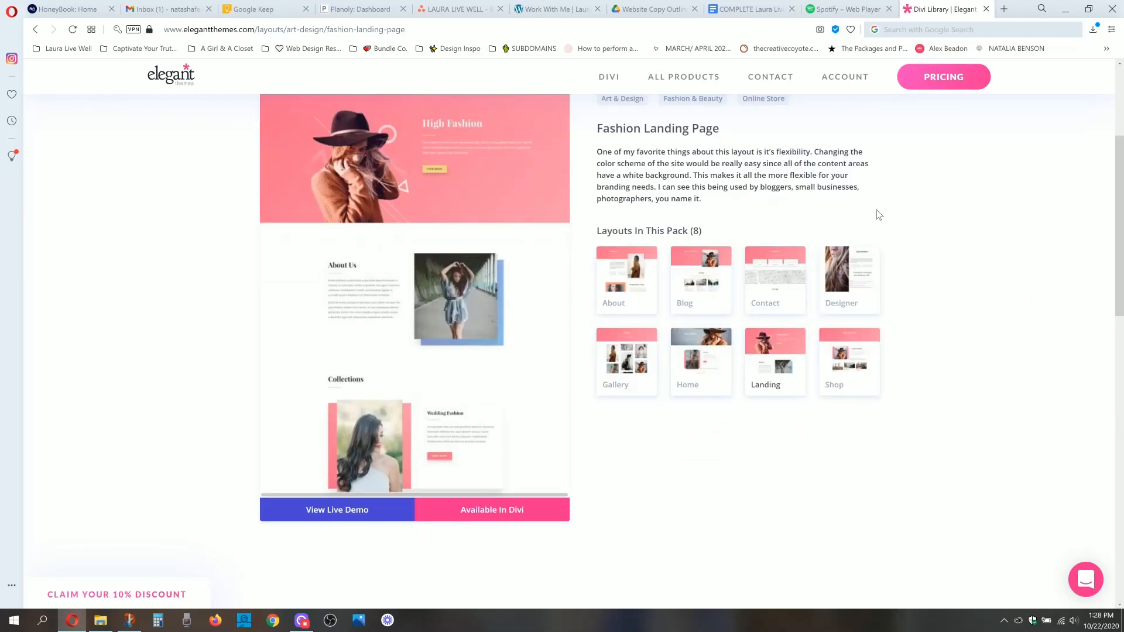
# Step: Preview the Fashion pack's About and Blog pages on the Elegant Themes site and return to the layouts list
pyautogui.click(544, 12)
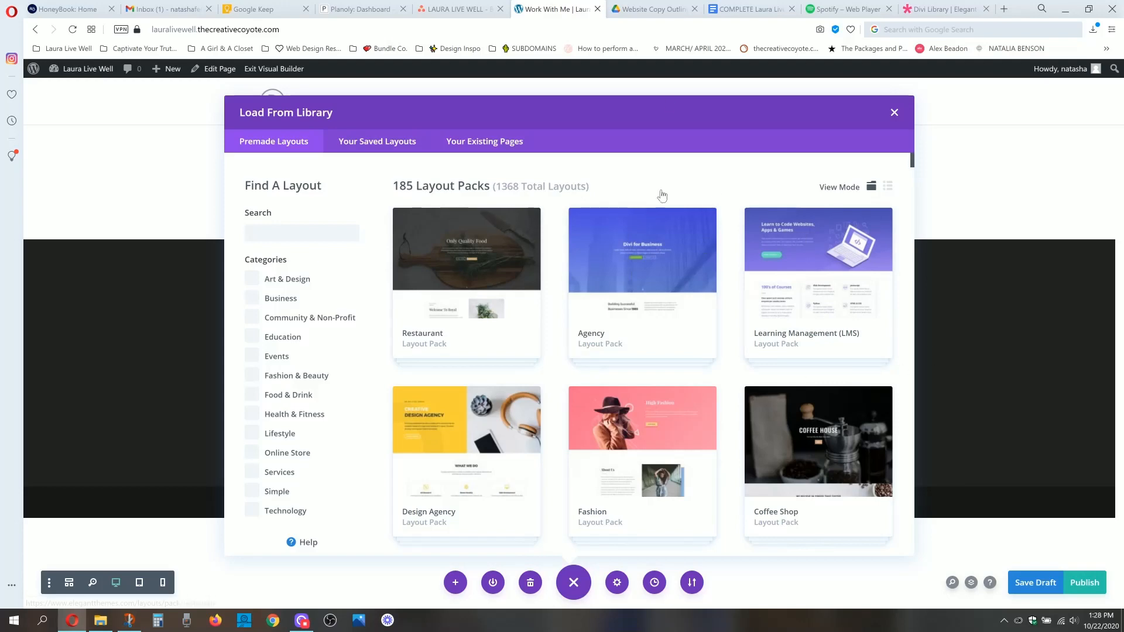
pyautogui.click(945, 10)
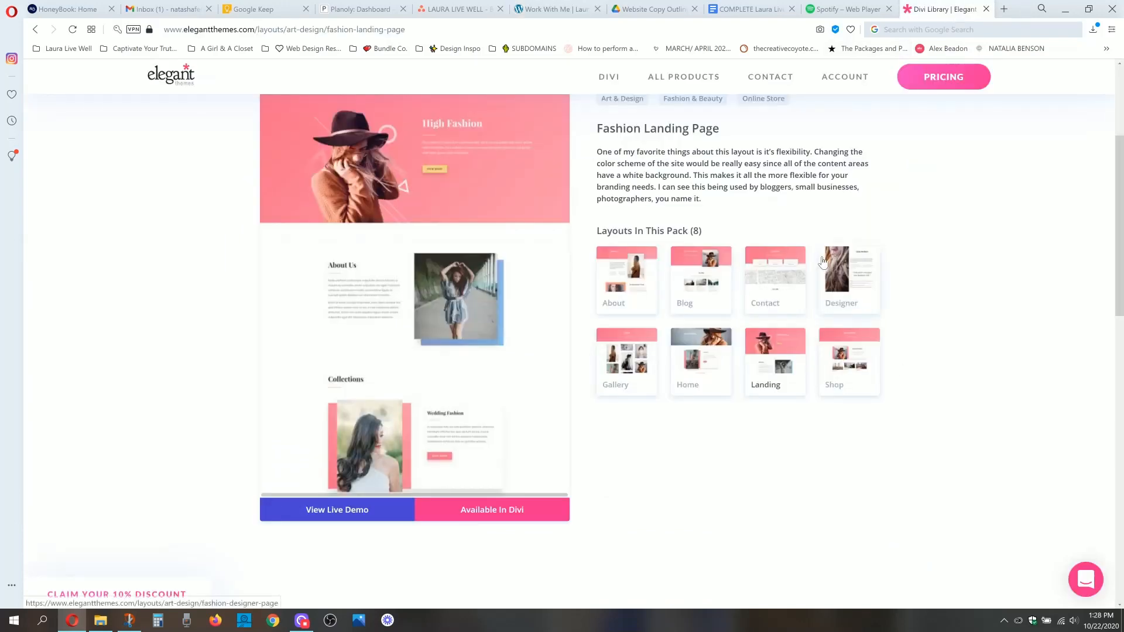
pyautogui.click(626, 291)
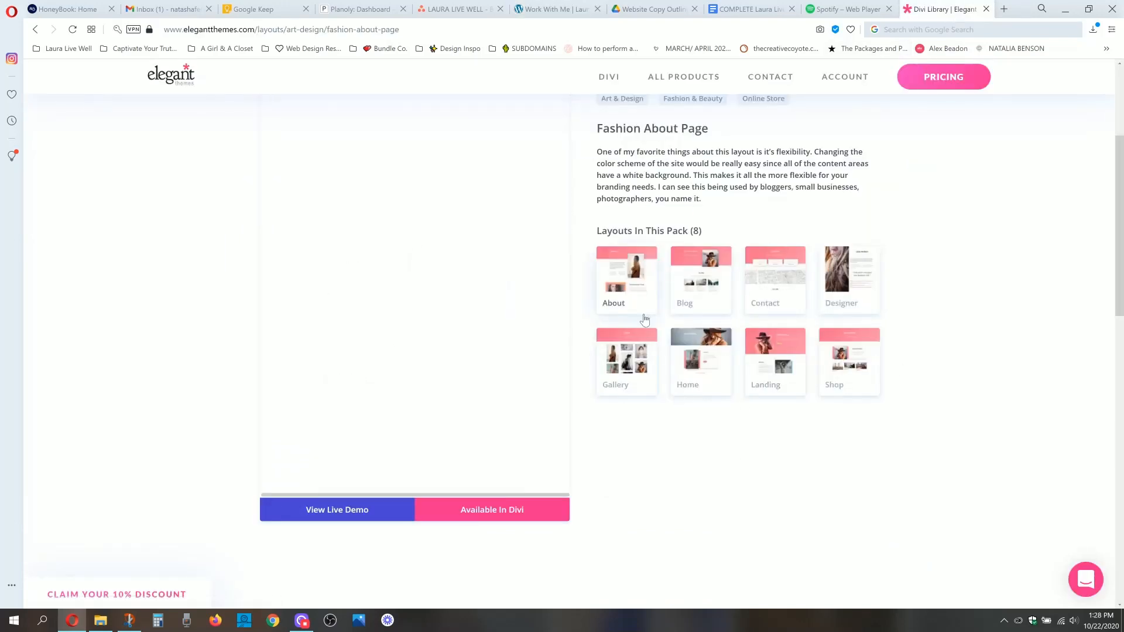
pyautogui.click(712, 299)
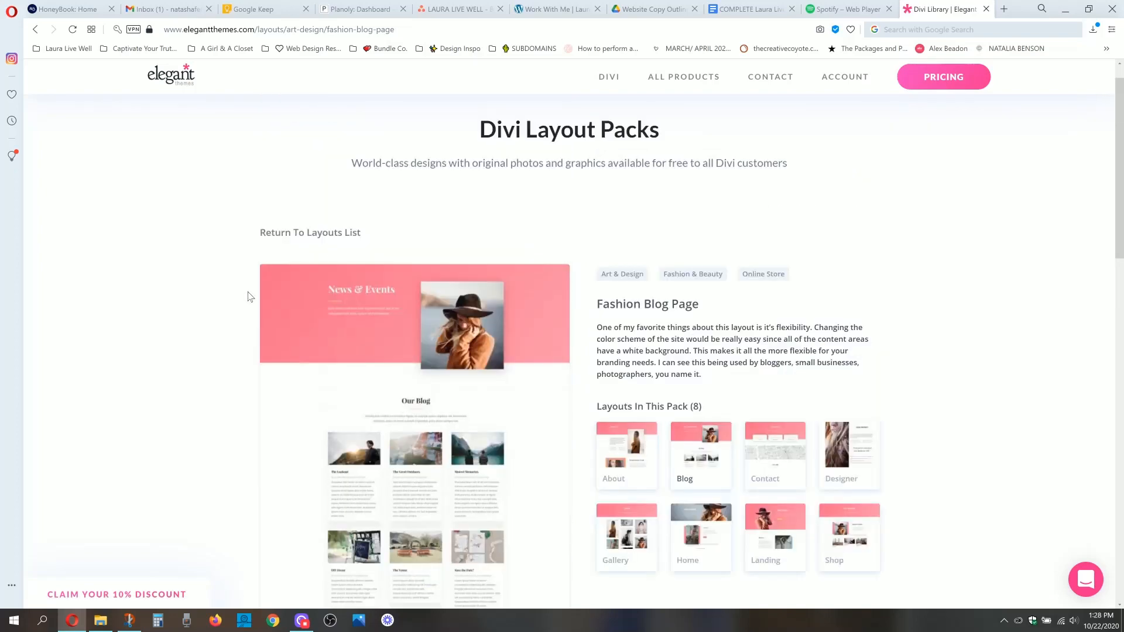
pyautogui.click(298, 233)
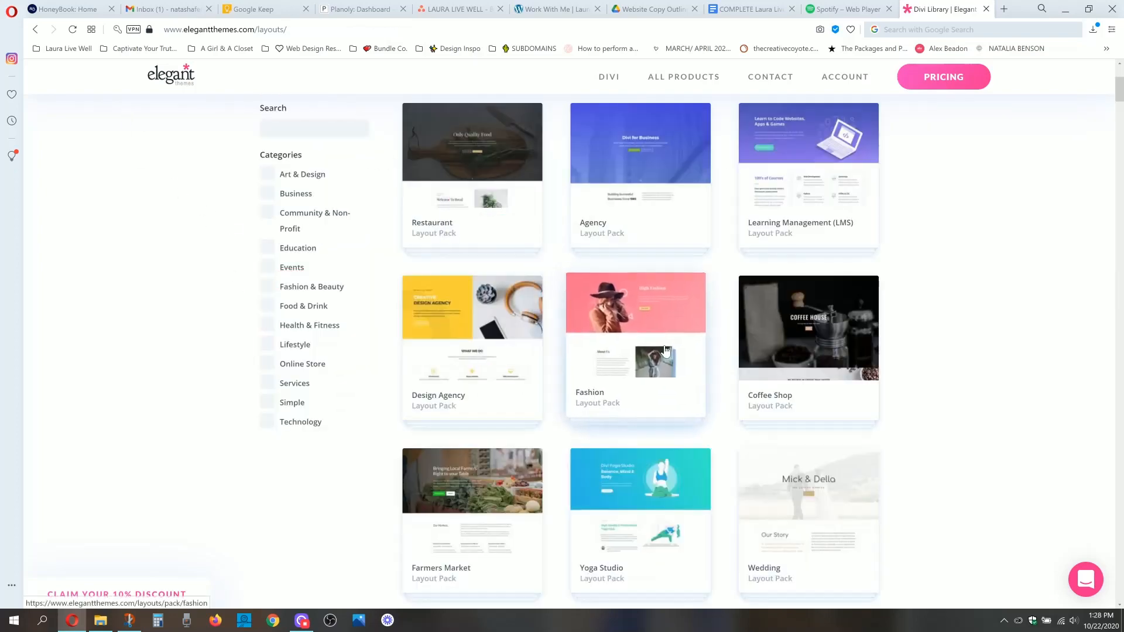
# Step: Switch back to the Work With Me page's builder and search the premade layouts for "wedding planner"
pyautogui.click(550, 9)
pyautogui.click(292, 233)
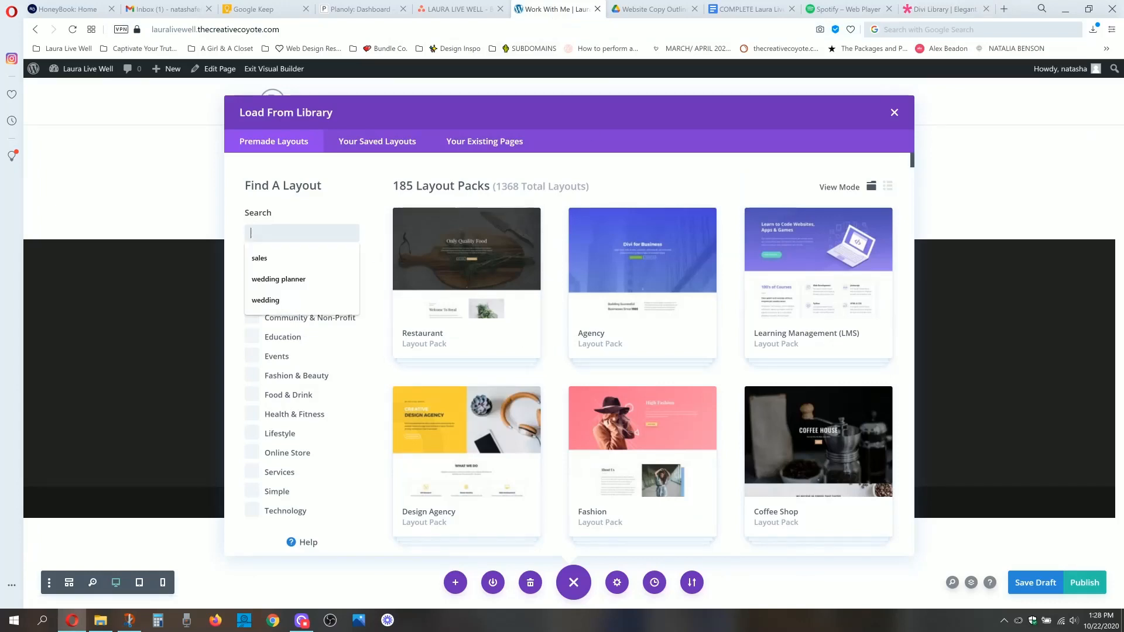
pyautogui.click(311, 289)
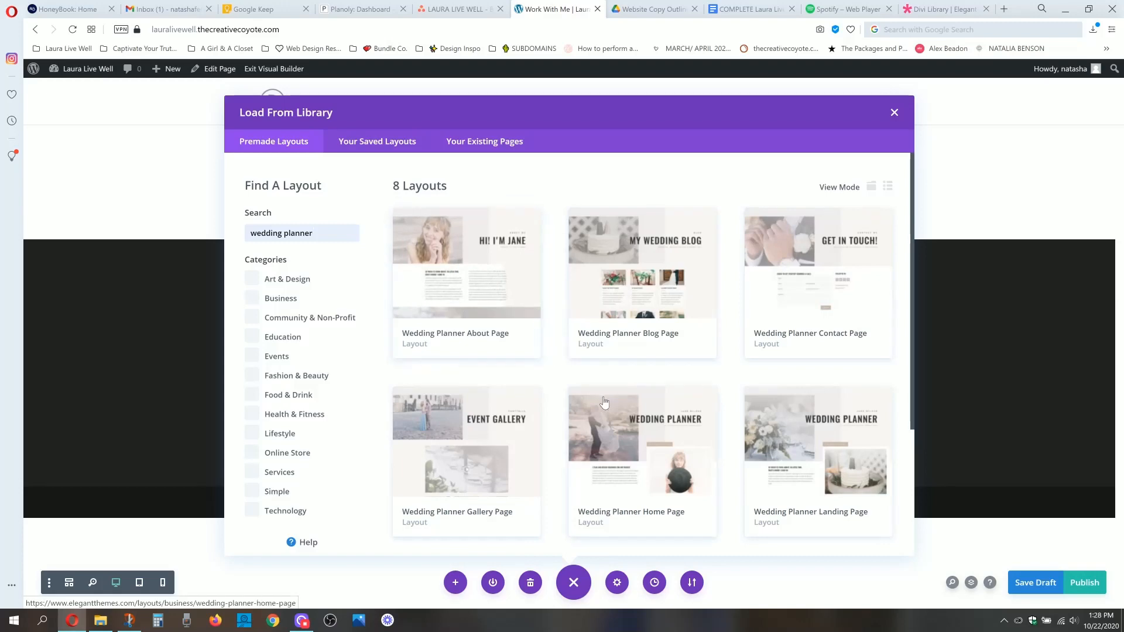
# Step: Load the Wedding Planner Services Page layout into the page
pyautogui.scroll(-2, 562, 360)
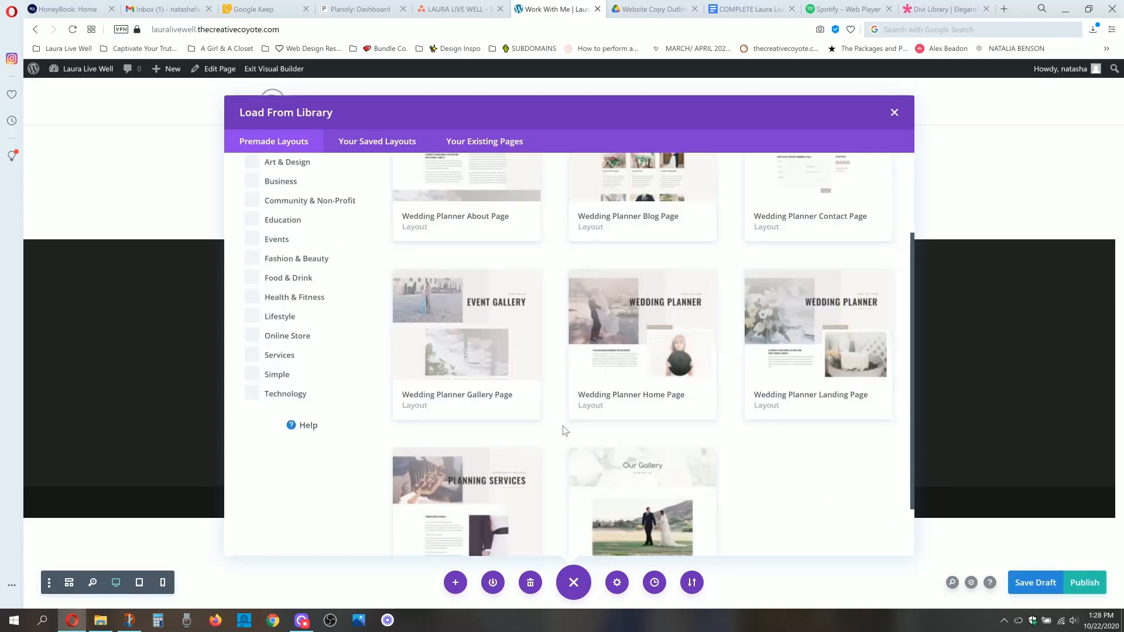
pyautogui.scroll(-1, 564, 430)
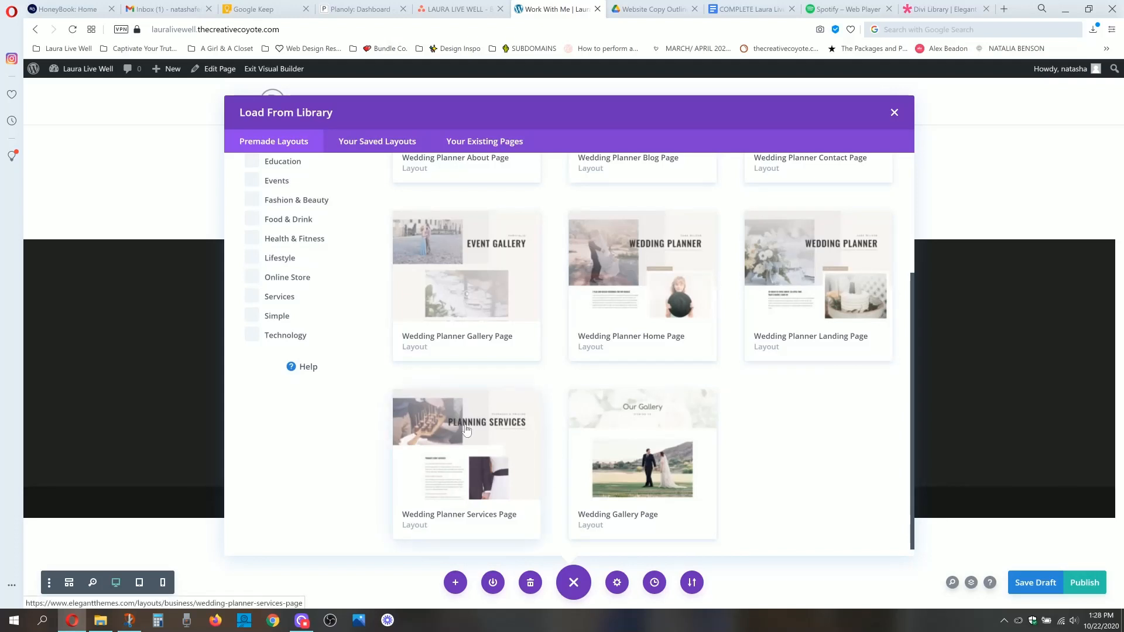
pyautogui.click(456, 484)
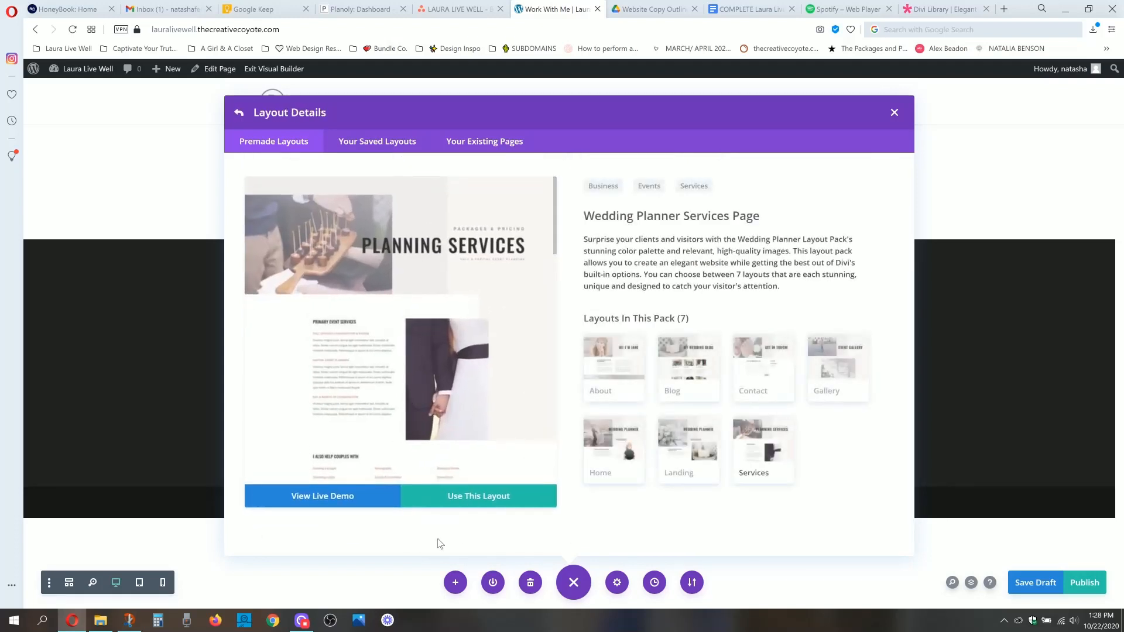
pyautogui.click(454, 501)
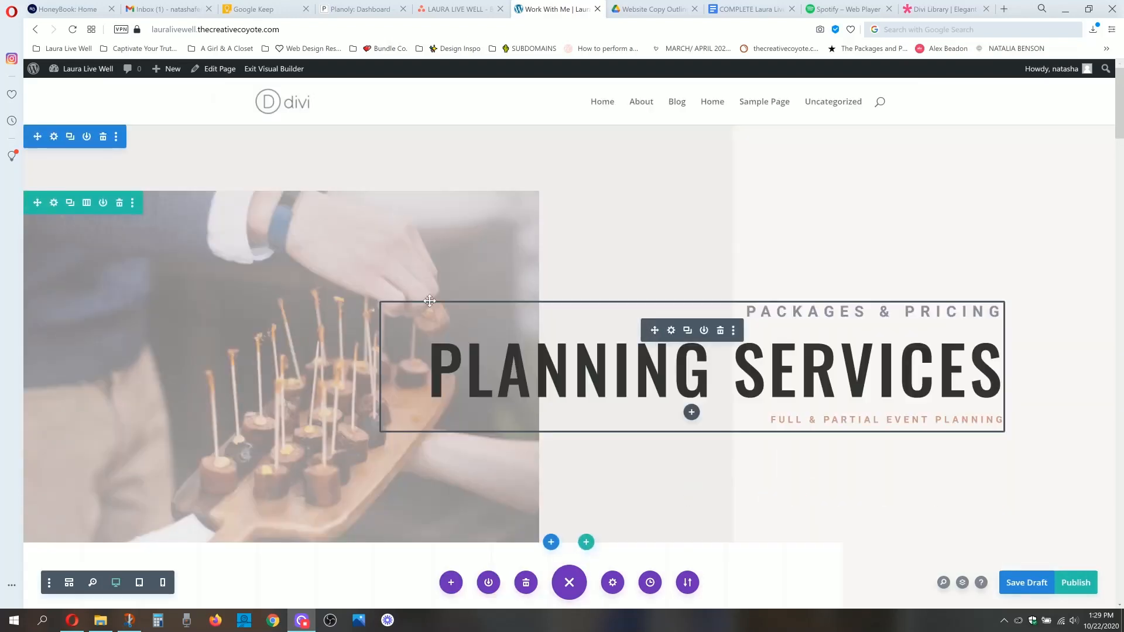
# Step: Examine the loaded services layout's sections, from the Planning Services header through the service packages, photo gallery and video
pyautogui.scroll(-5, 562, 228)
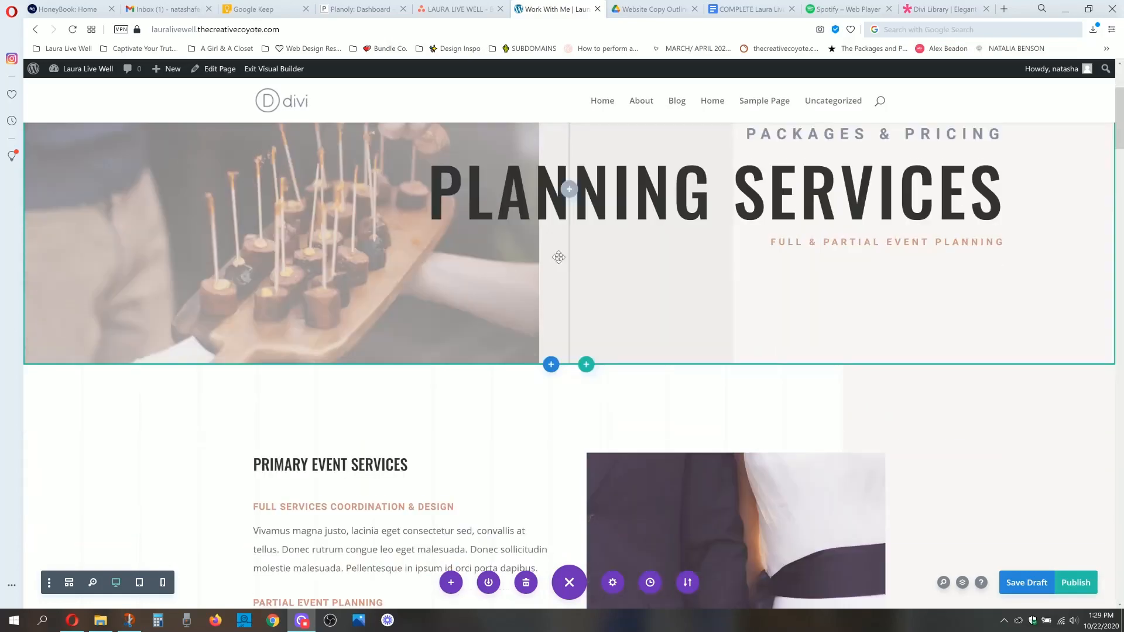
pyautogui.scroll(-10, 558, 257)
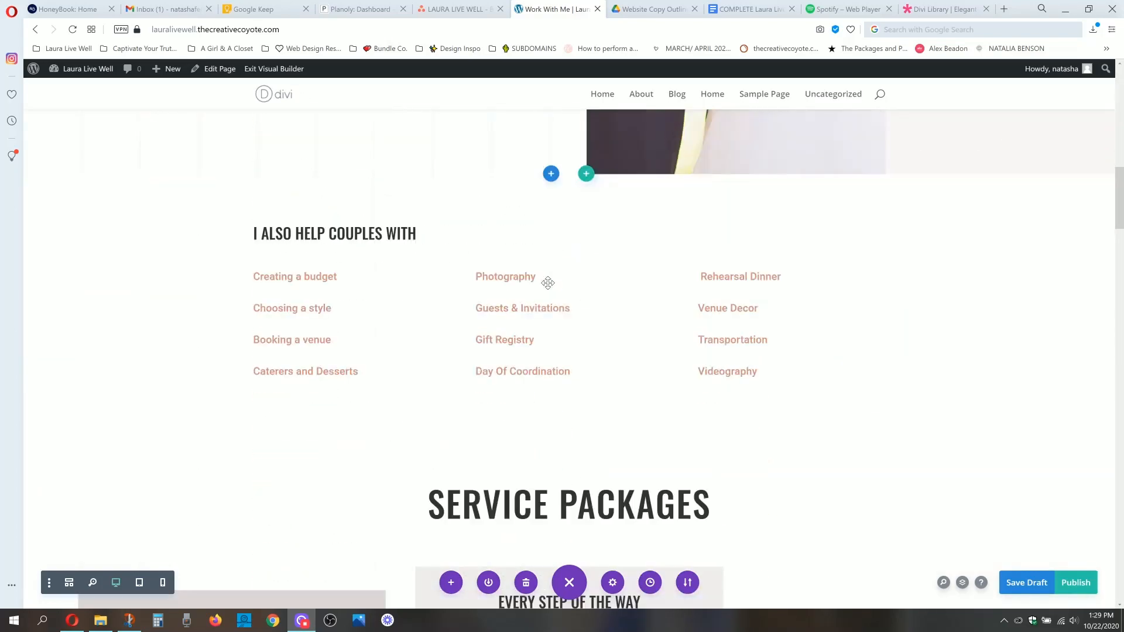
pyautogui.scroll(-6, 547, 283)
pyautogui.scroll(8, 548, 283)
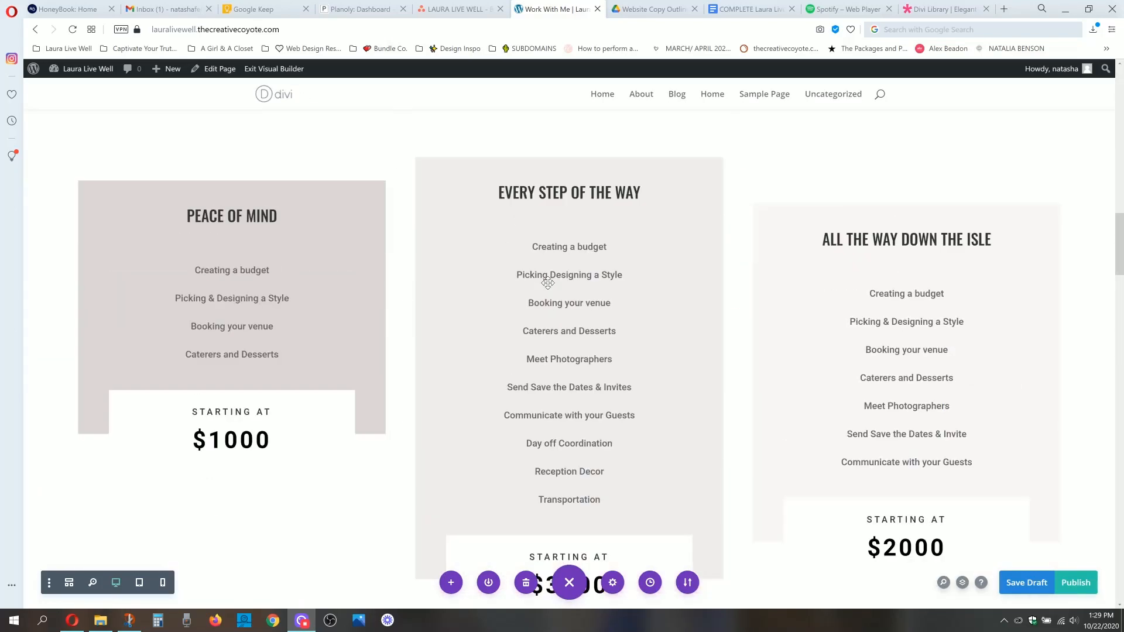
pyautogui.scroll(12, 548, 283)
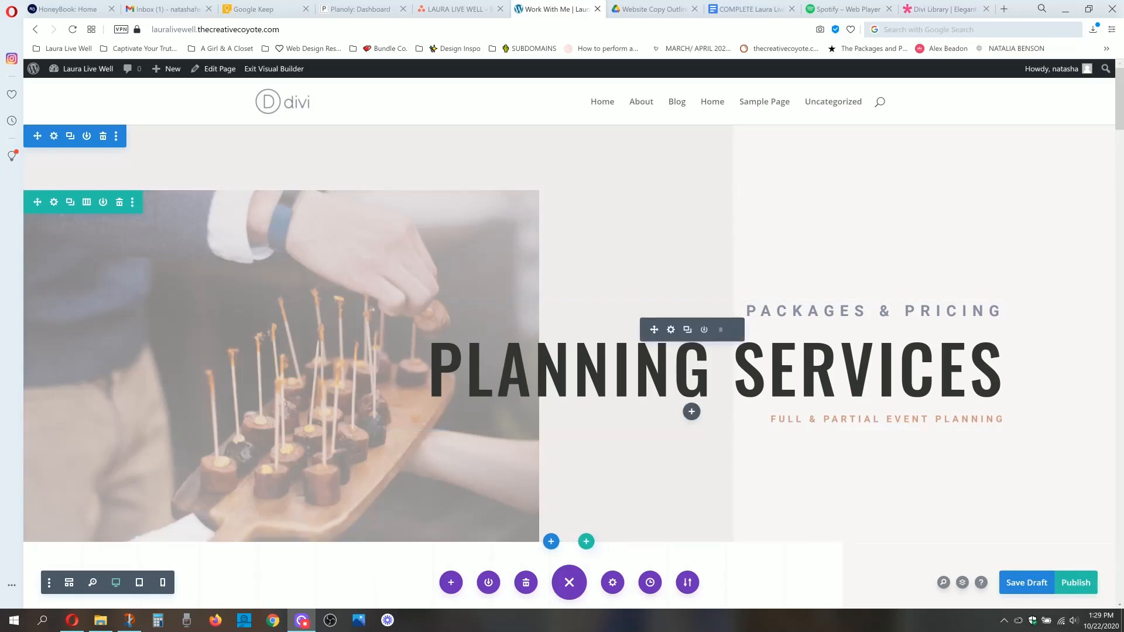
pyautogui.scroll(-12, 651, 436)
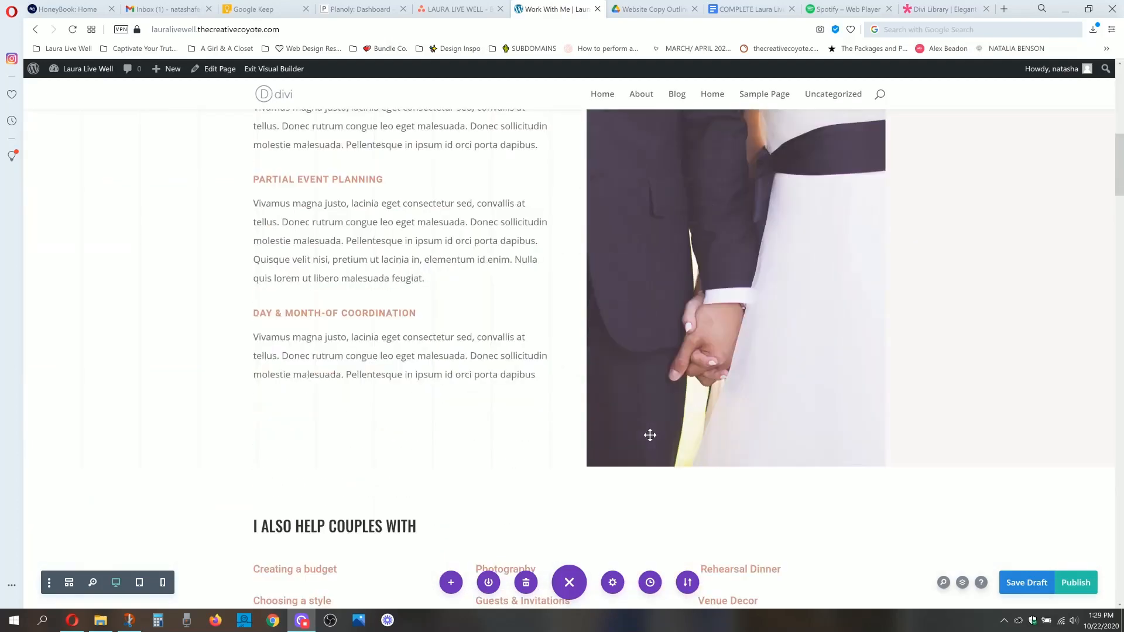
pyautogui.scroll(3, 650, 434)
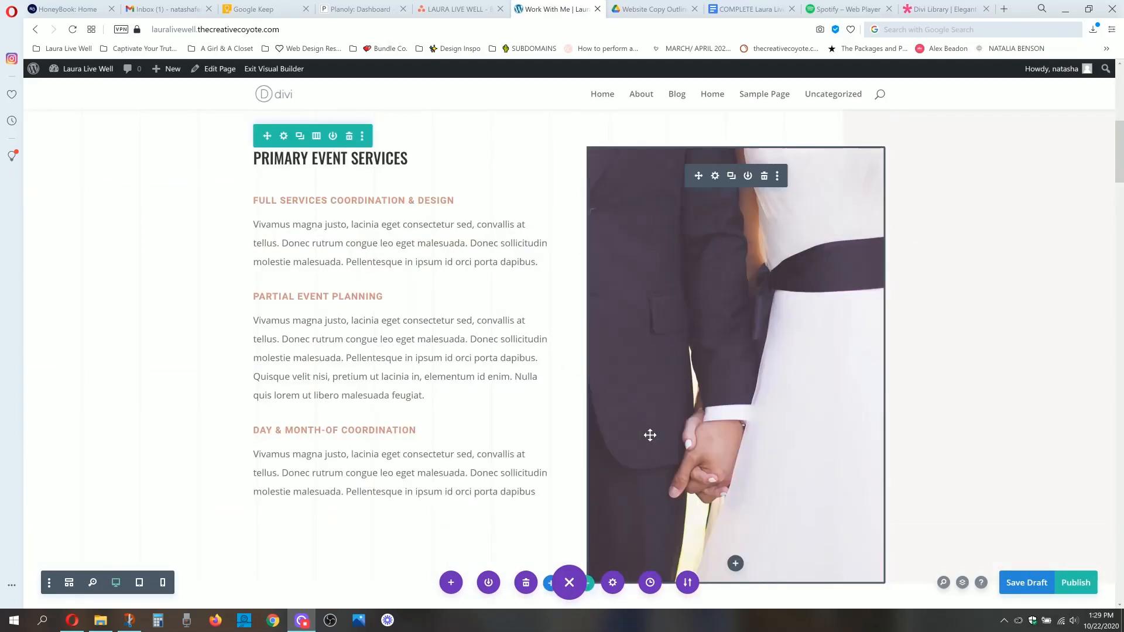
pyautogui.scroll(2, 507, 286)
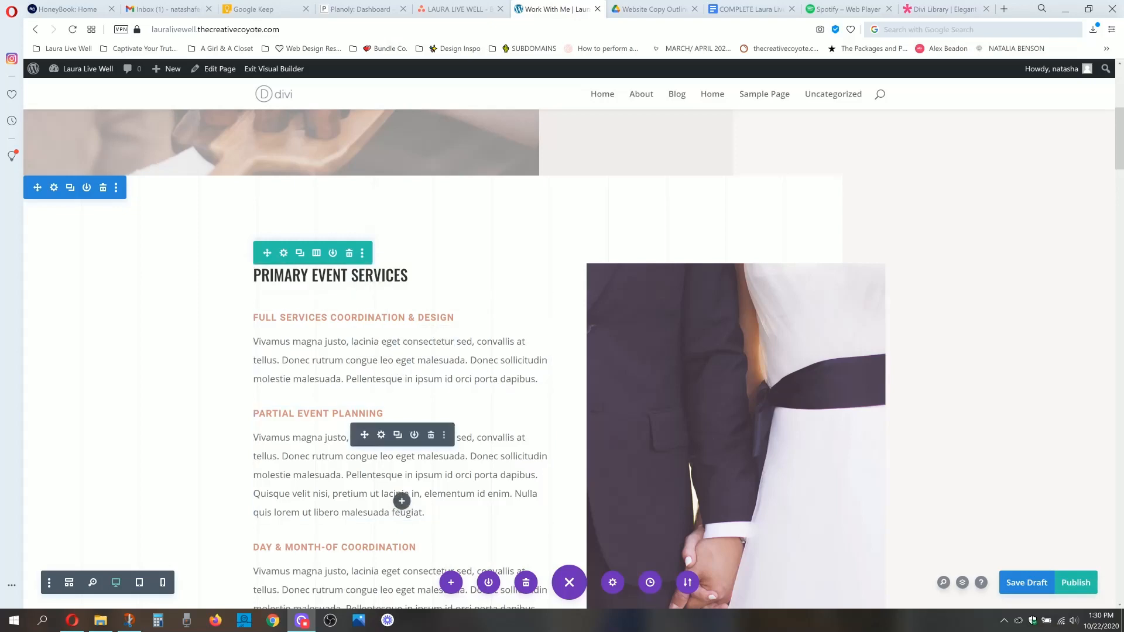
pyautogui.scroll(-8, 362, 284)
pyautogui.scroll(-11, 562, 351)
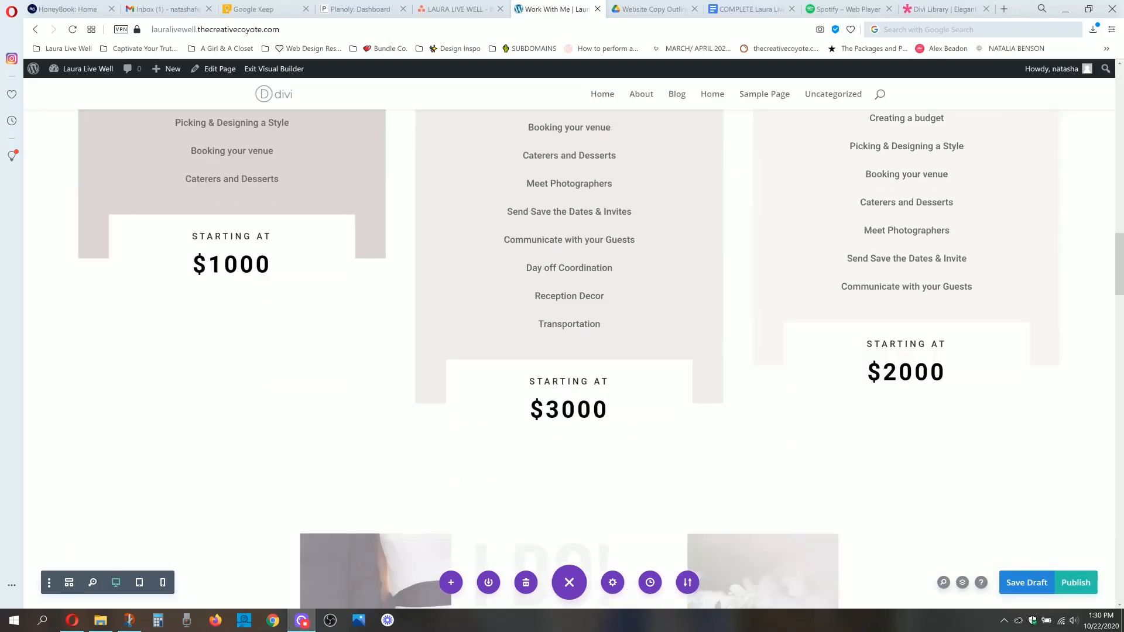
pyautogui.scroll(-9, 304, 478)
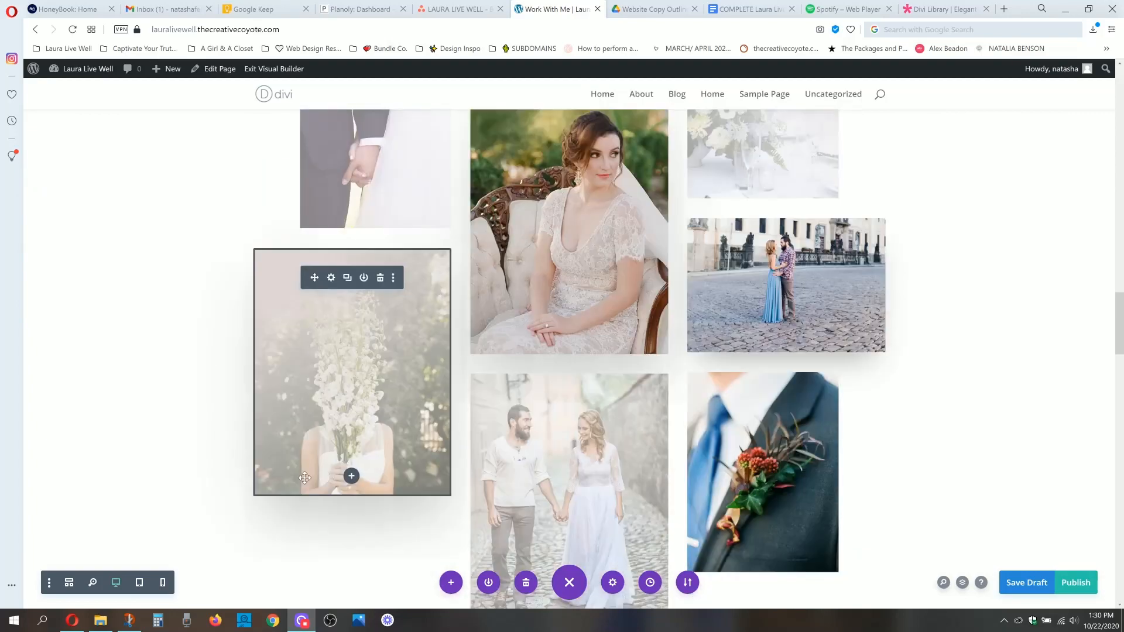
pyautogui.scroll(-10, 245, 477)
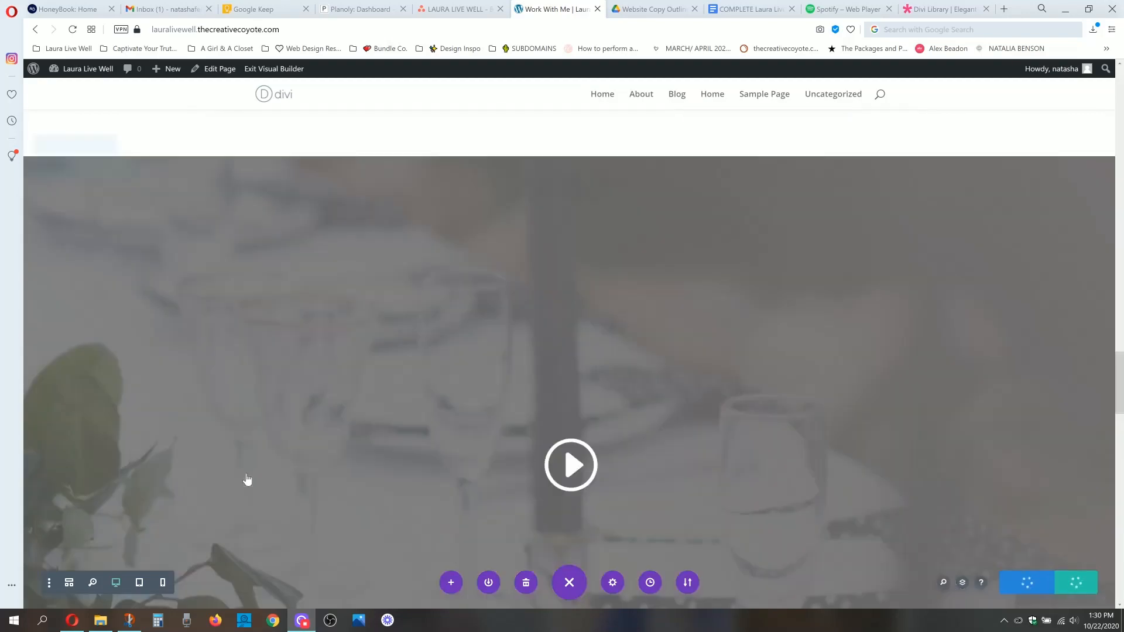
# Step: Look over the testimonial section further down the page and return to the Planning Services header
pyautogui.scroll(-10, 247, 480)
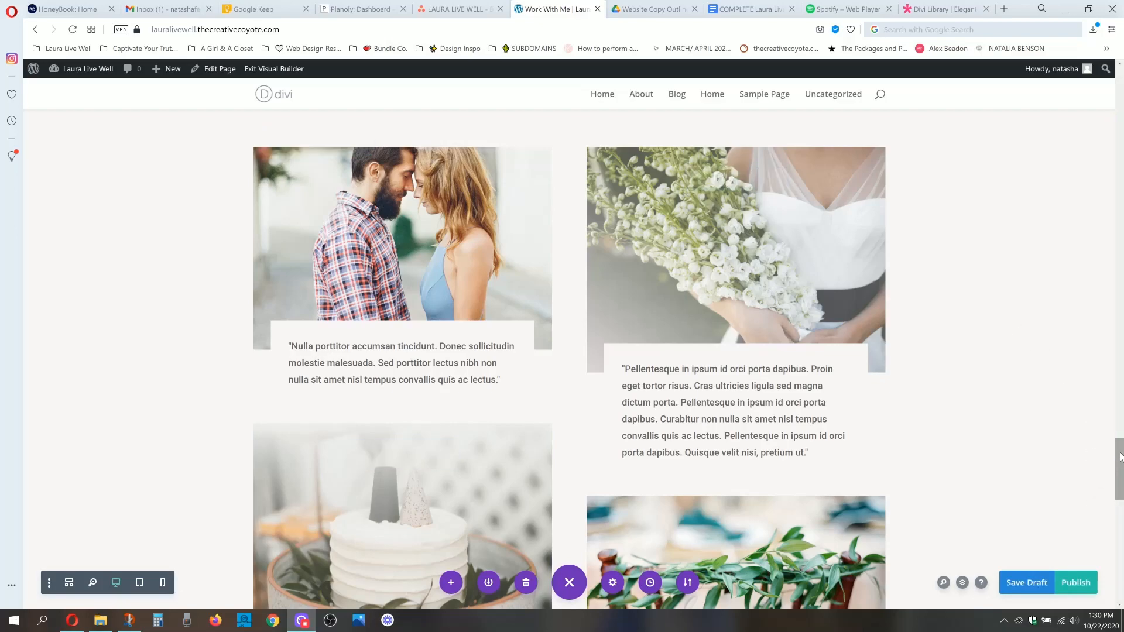
pyautogui.moveTo(1120, 457); pyautogui.dragTo(1114, 88)
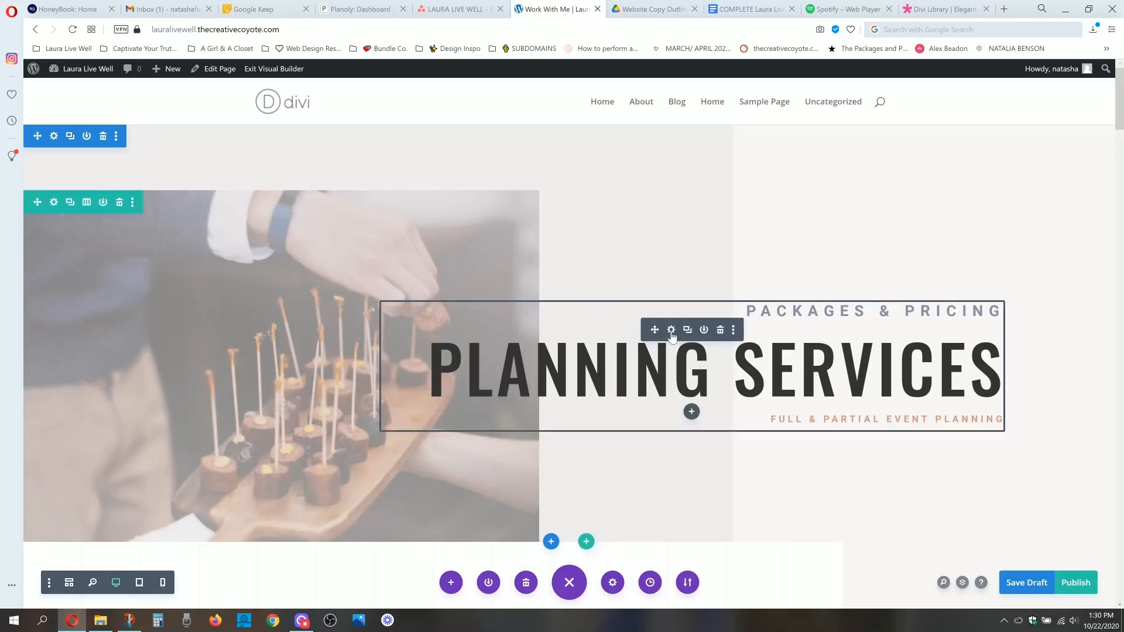
pyautogui.moveTo(673, 331); pyautogui.dragTo(591, 237)
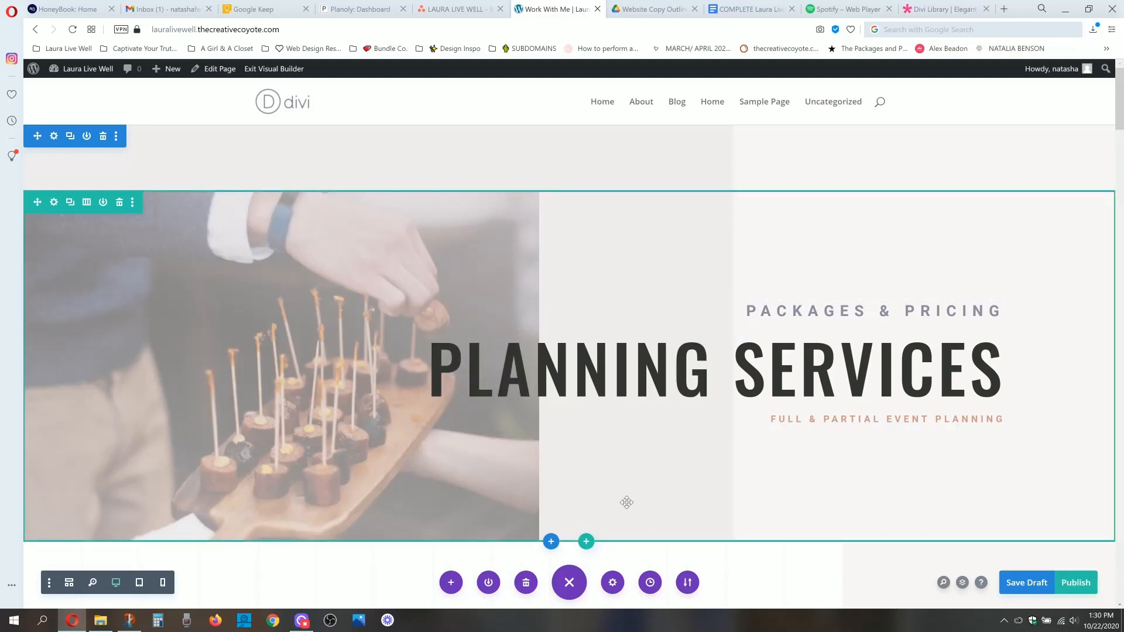
# Step: Try removing the background gradient from the Planning Services section, and undo the removal
pyautogui.click(54, 138)
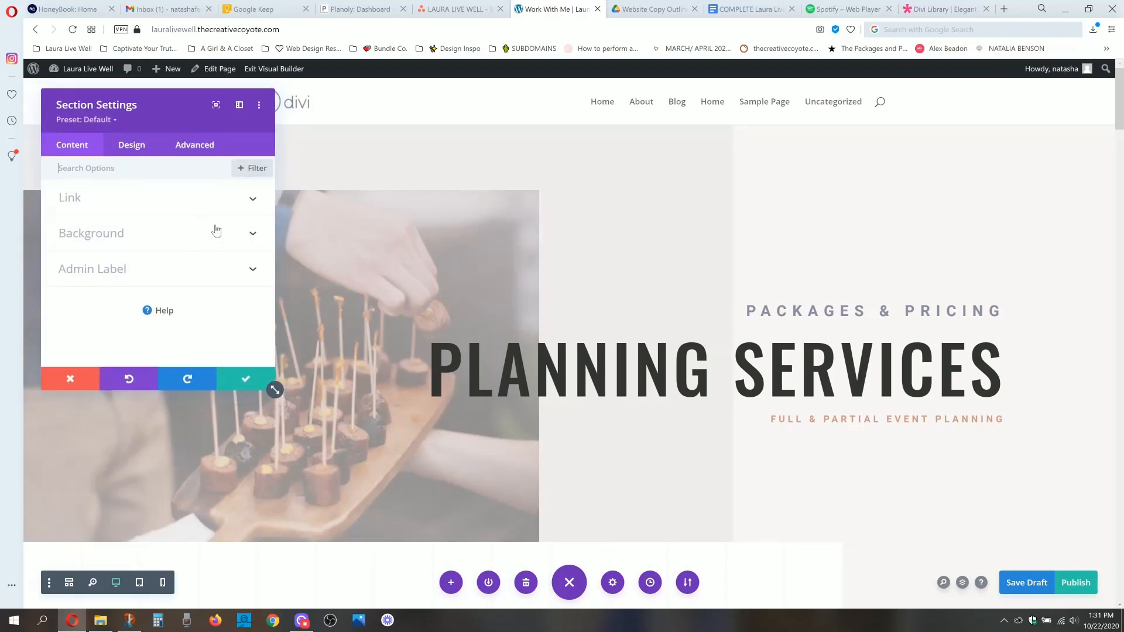
pyautogui.click(215, 235)
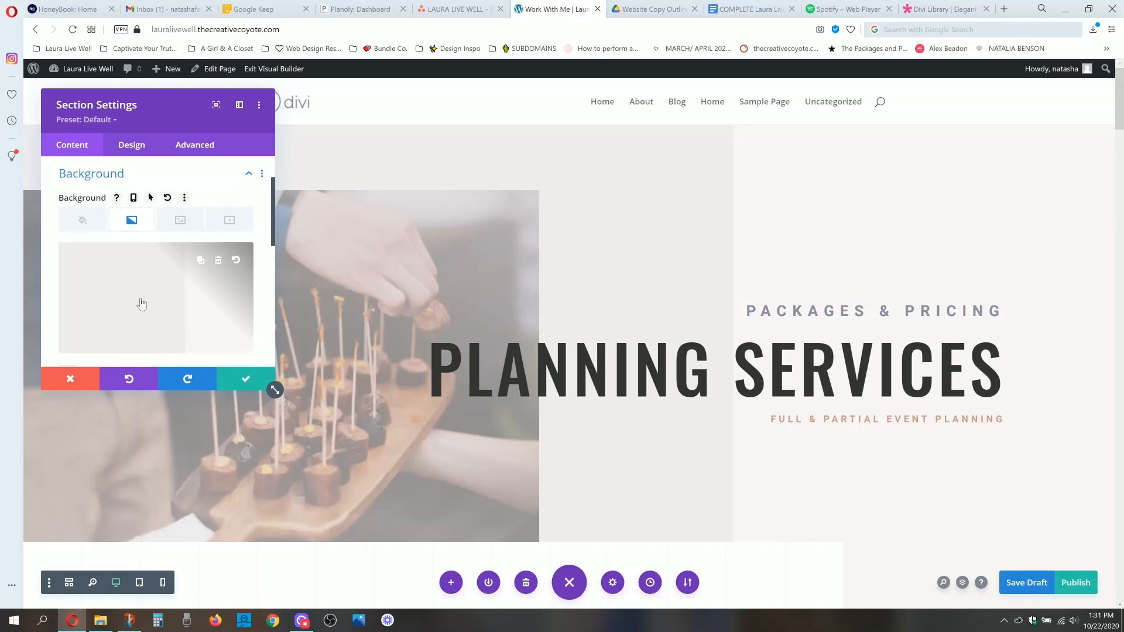
pyautogui.click(218, 261)
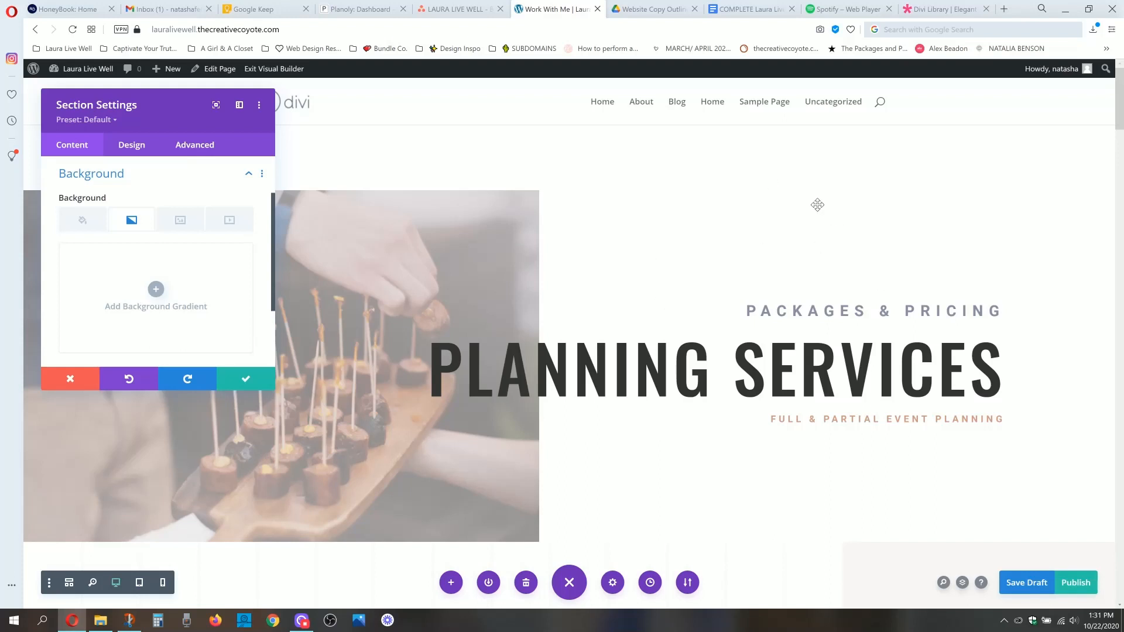
pyautogui.scroll(-1, 158, 304)
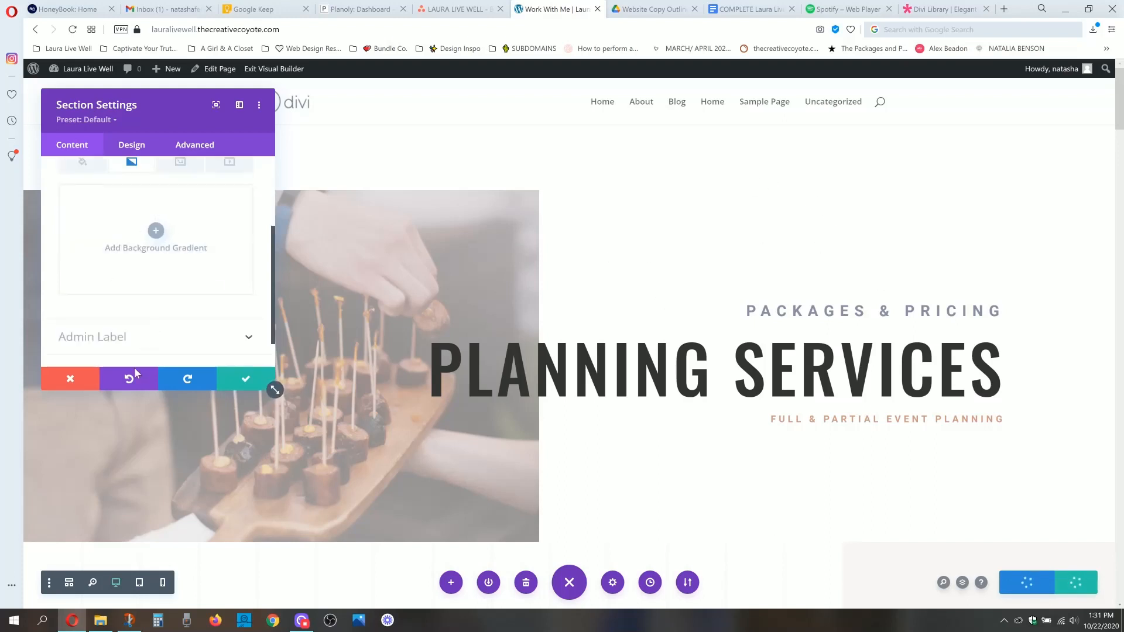
pyautogui.click(130, 378)
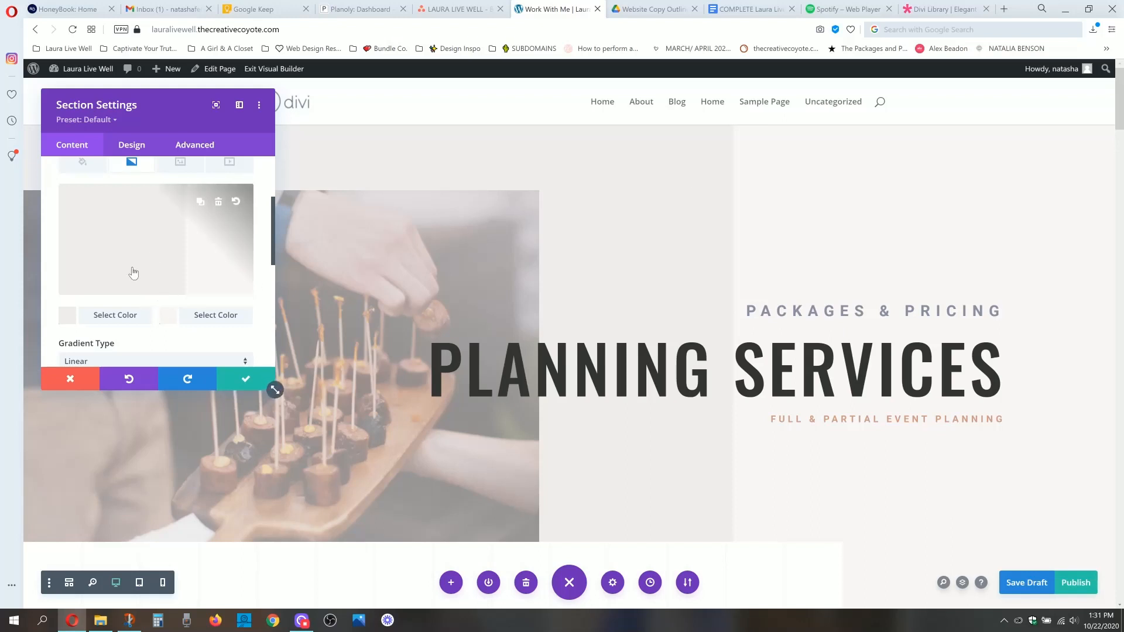
# Step: Examine the section's background gradient options, including its two colors, type, direction and start position
pyautogui.scroll(3, 145, 275)
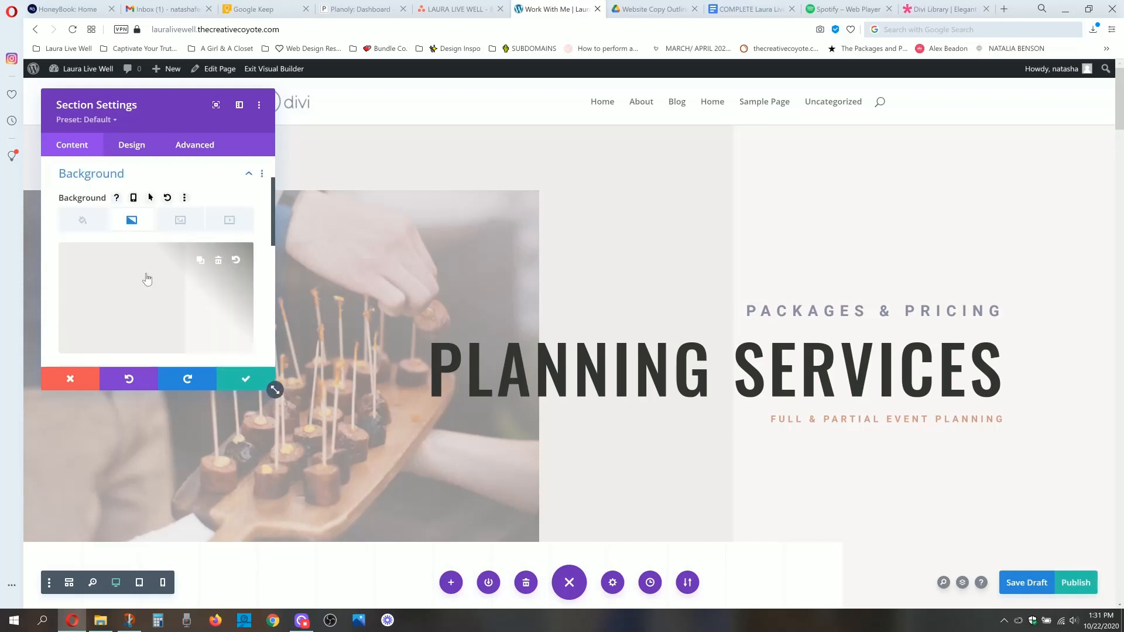
pyautogui.scroll(-3, 146, 267)
pyautogui.scroll(-1, 155, 249)
pyautogui.scroll(3, 155, 248)
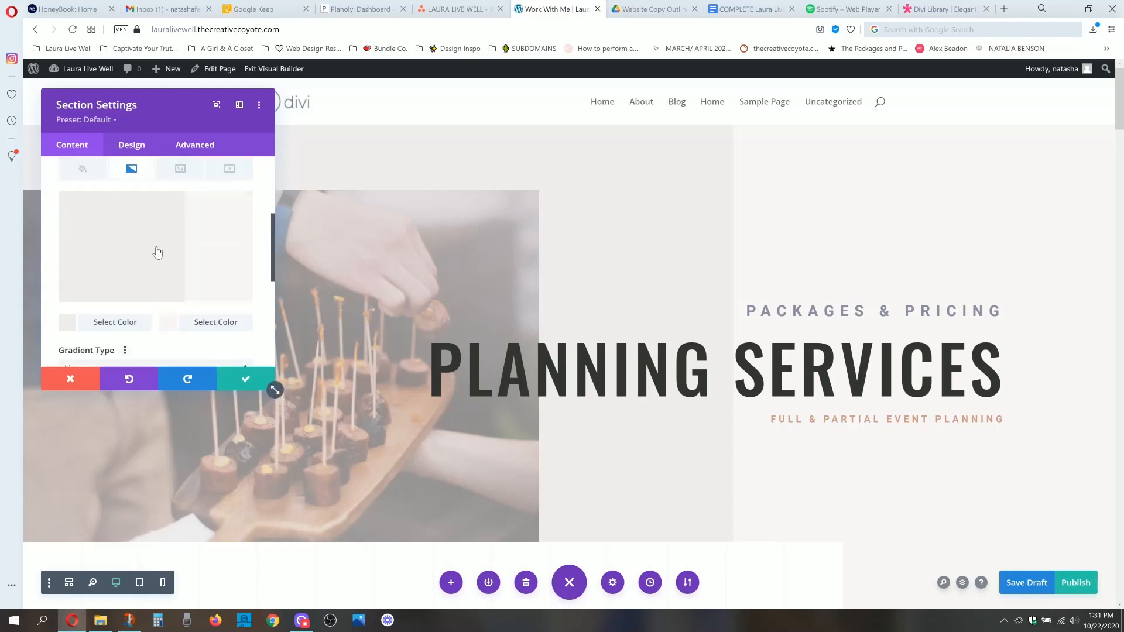
pyautogui.scroll(-2, 154, 258)
pyautogui.scroll(-2, 153, 272)
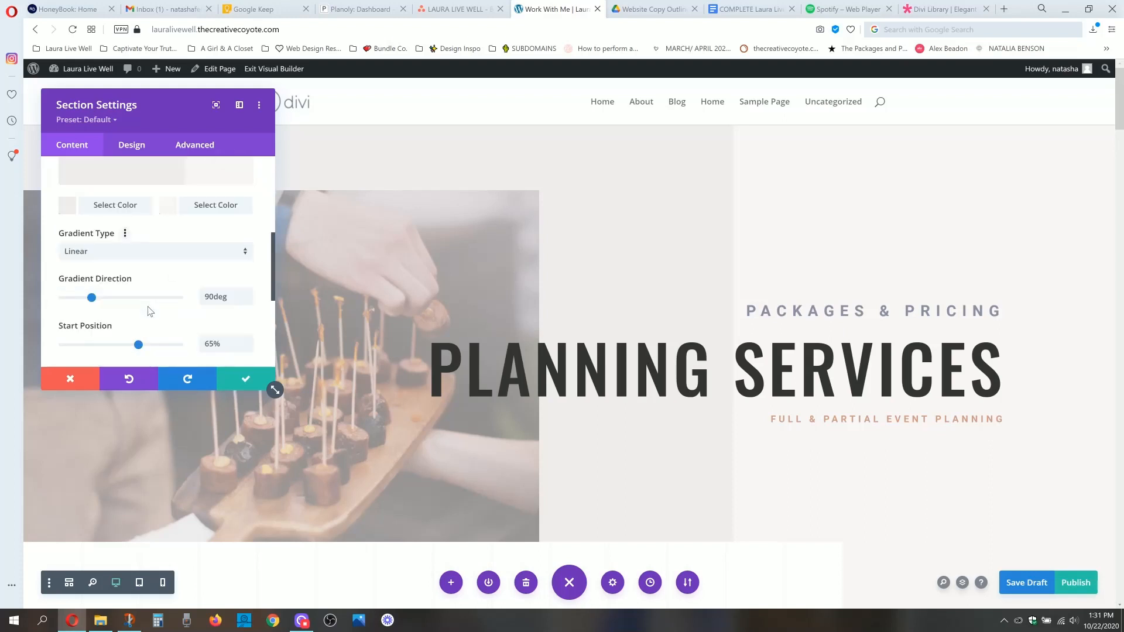
pyautogui.scroll(1, 150, 277)
pyautogui.scroll(1, 170, 275)
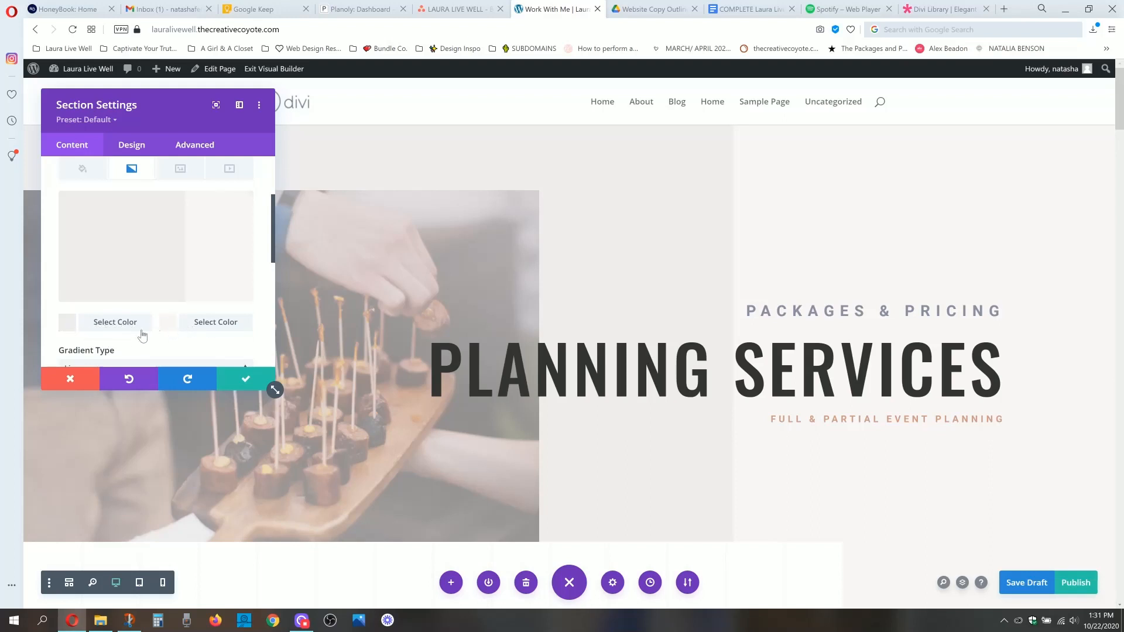
# Step: Set the section's background gradient colors to the saved peach #faaf8c and coral #ff7f78
pyautogui.click(115, 324)
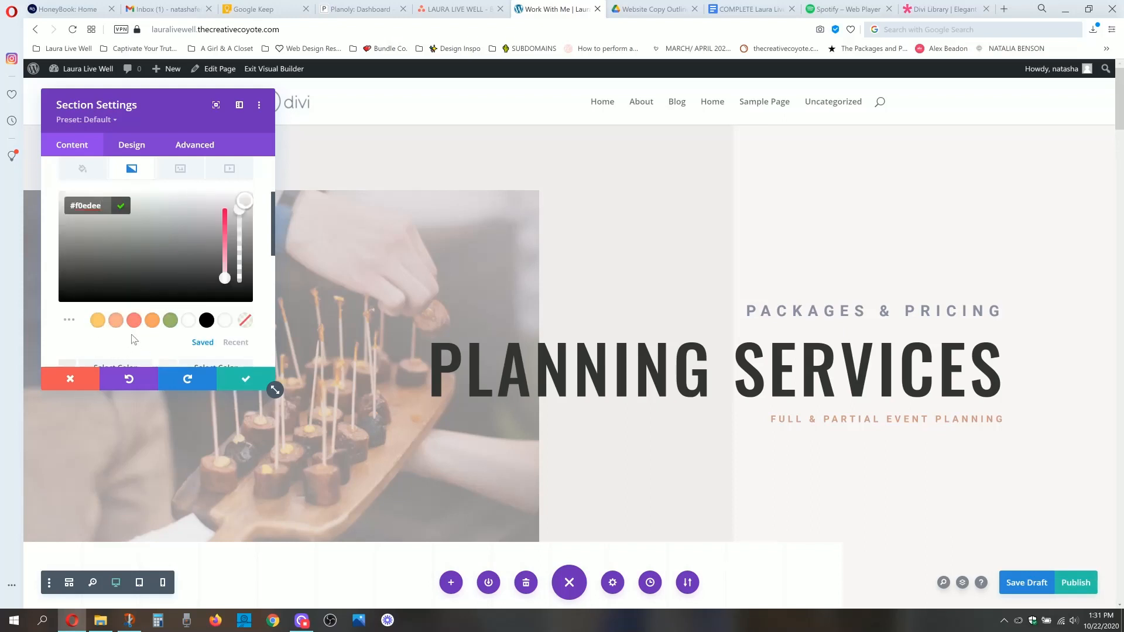
pyautogui.click(117, 322)
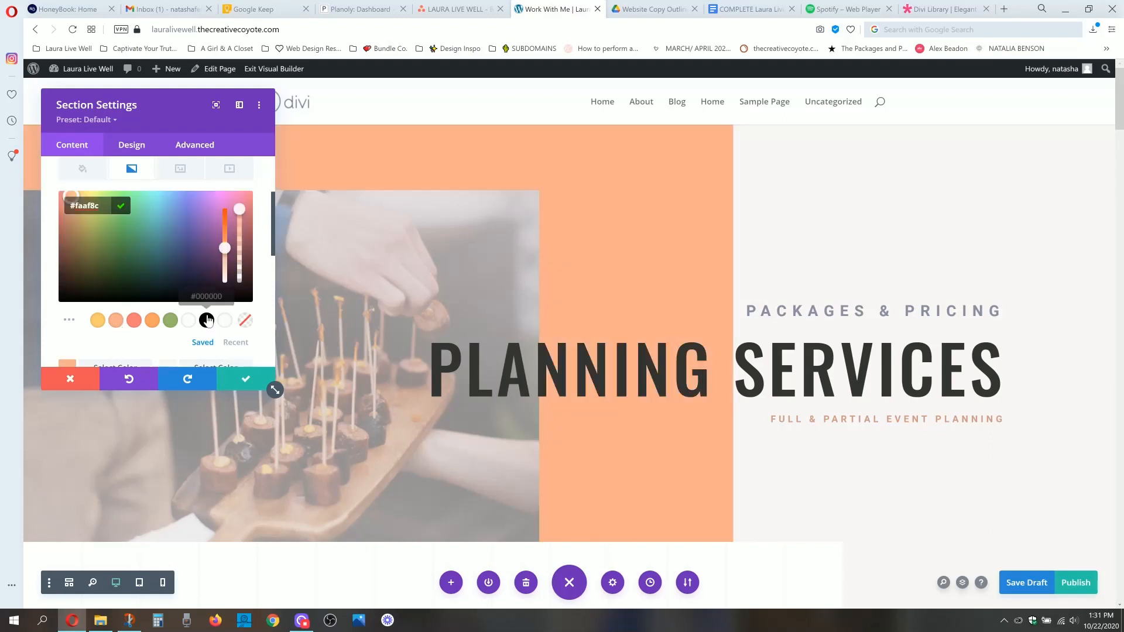
pyautogui.scroll(-1, 202, 316)
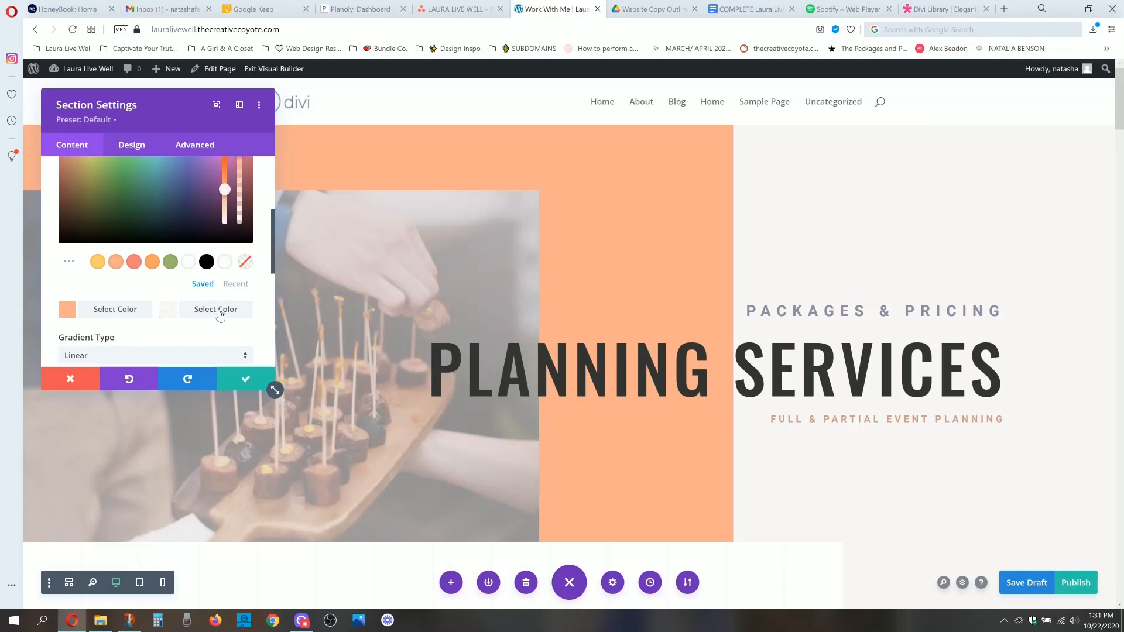
pyautogui.click(219, 314)
pyautogui.scroll(-2, 213, 307)
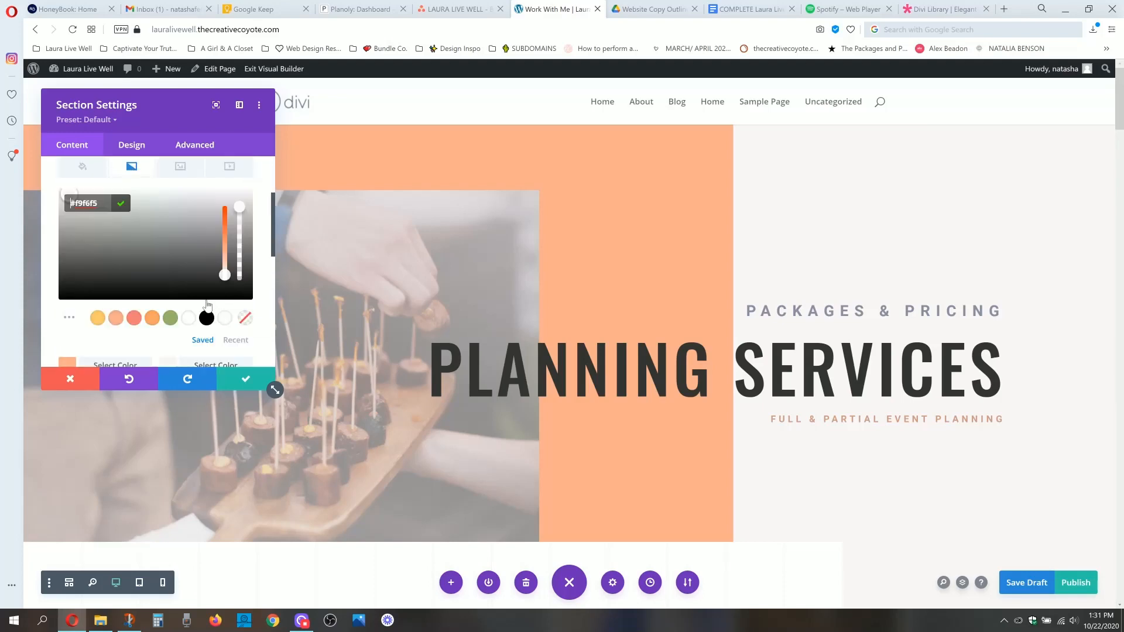
pyautogui.click(136, 260)
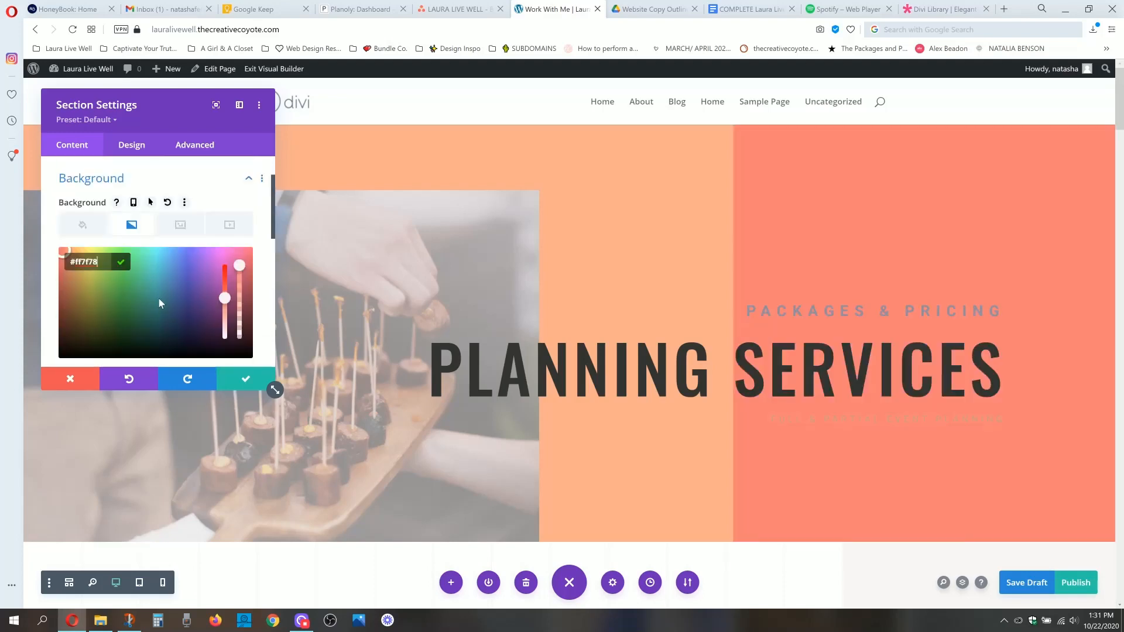
pyautogui.scroll(-4, 168, 288)
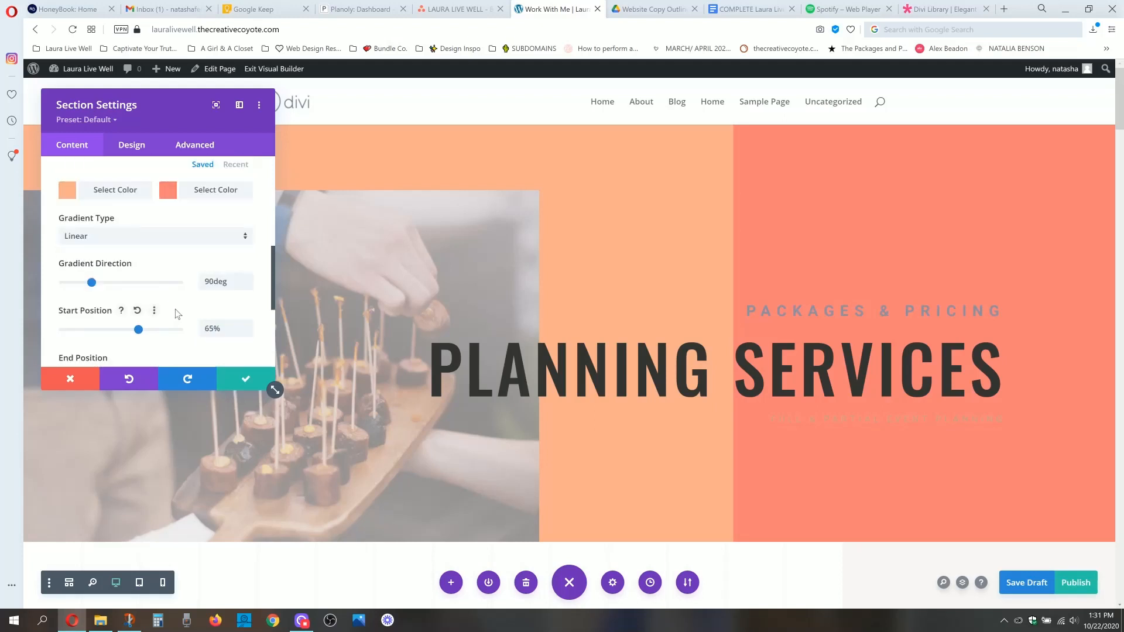
pyautogui.scroll(1, 173, 312)
pyautogui.scroll(1, 176, 314)
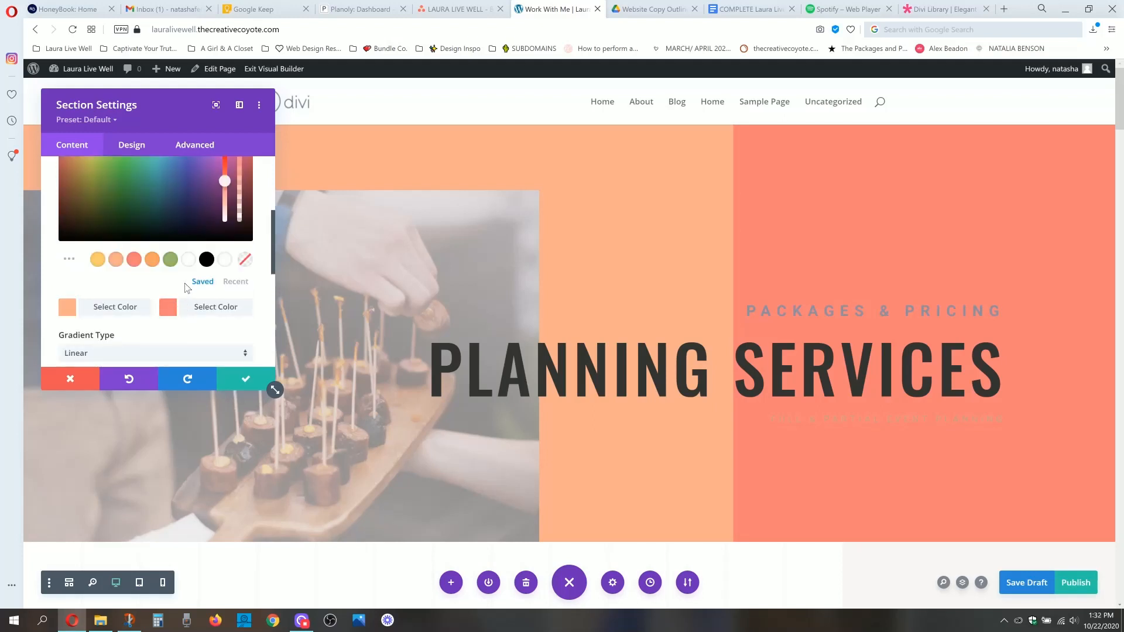
# Step: Undo both gradient color changes and close the section settings
pyautogui.click(130, 379)
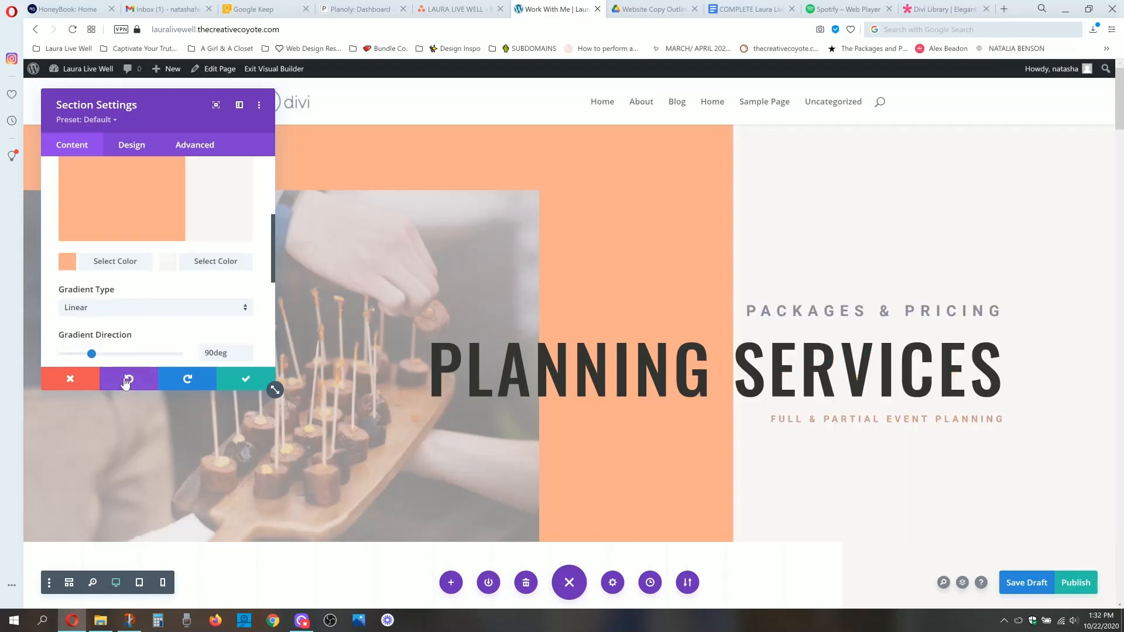
pyautogui.click(127, 381)
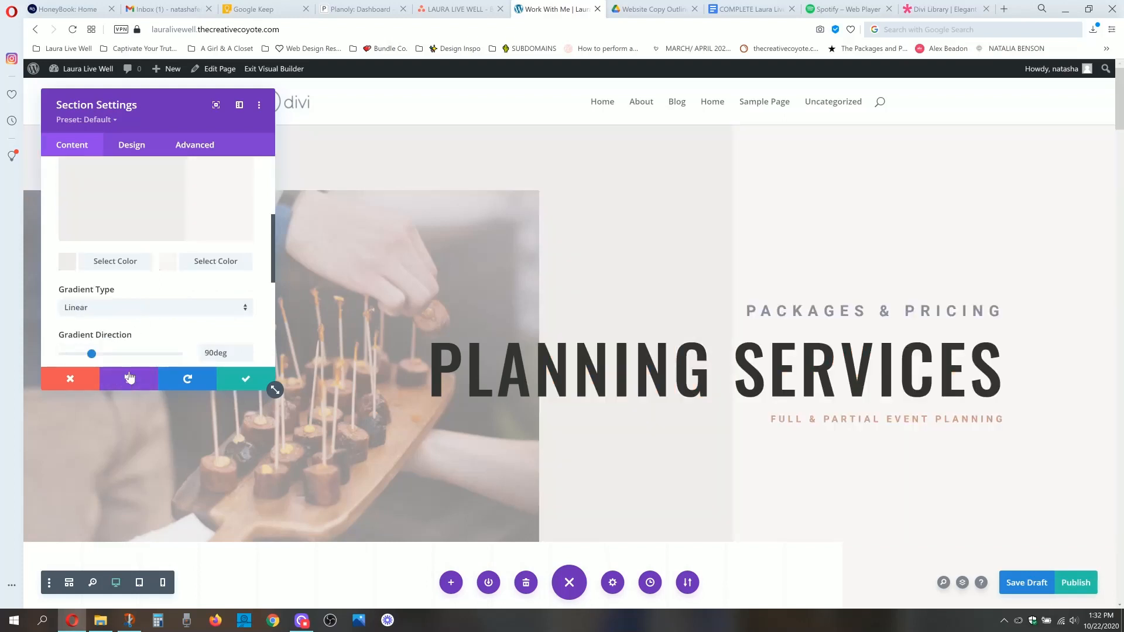
pyautogui.click(246, 379)
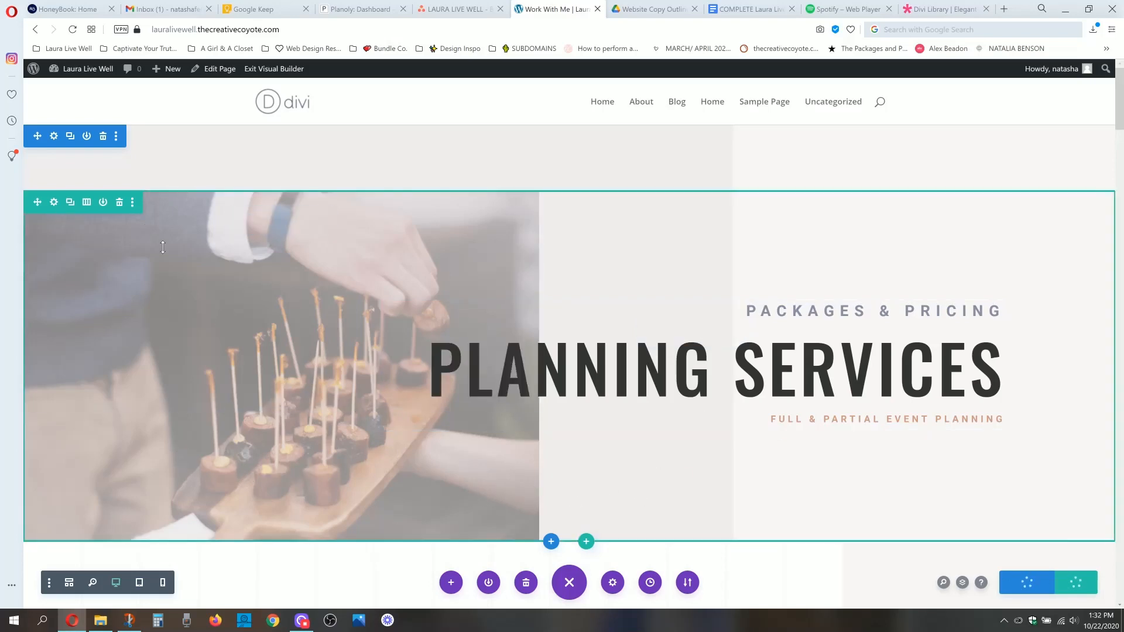
# Step: Inspect the header row's column settings and the first column's background image, leaving the row unchanged
pyautogui.click(52, 206)
pyautogui.moveTo(158, 89); pyautogui.dragTo(336, 94)
pyautogui.scroll(-1, 286, 290)
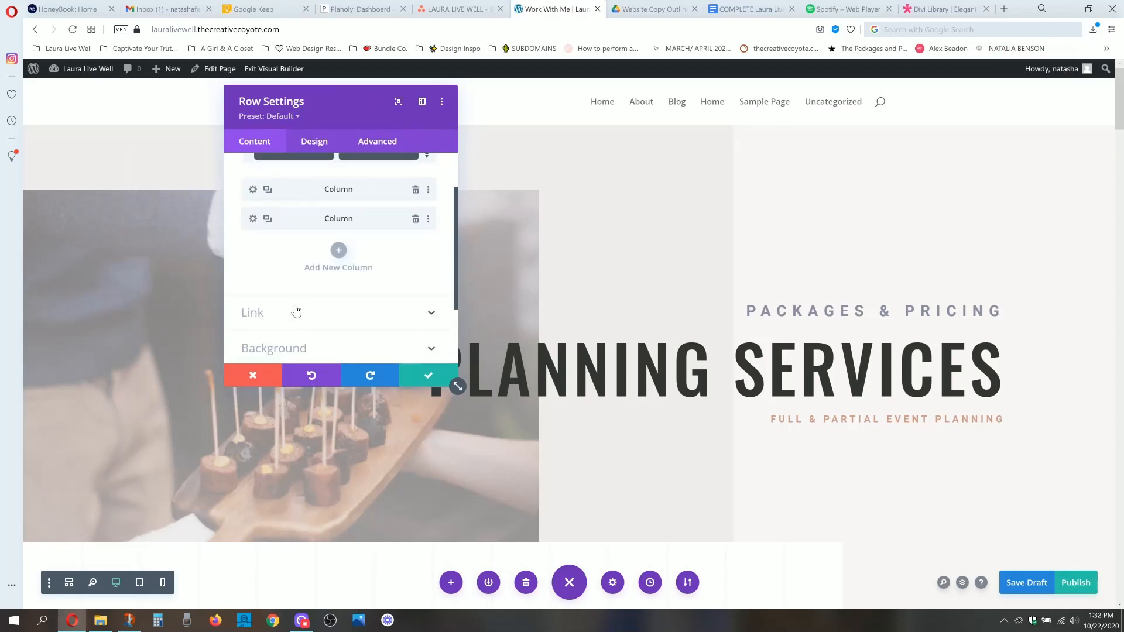
pyautogui.scroll(1, 290, 313)
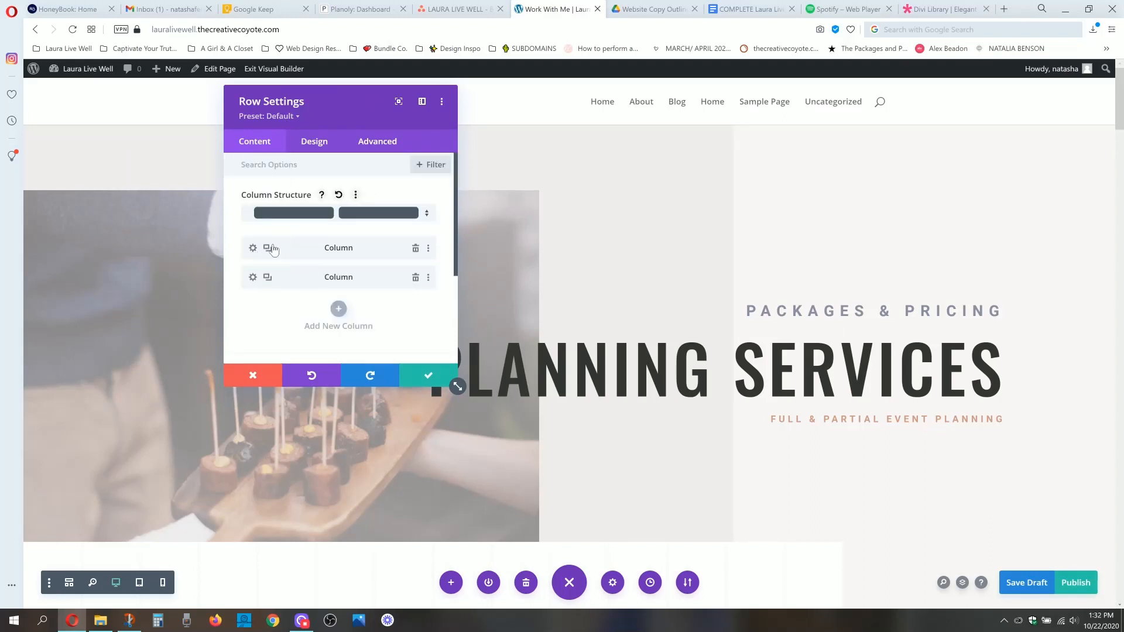
pyautogui.click(253, 248)
pyautogui.scroll(-1, 268, 255)
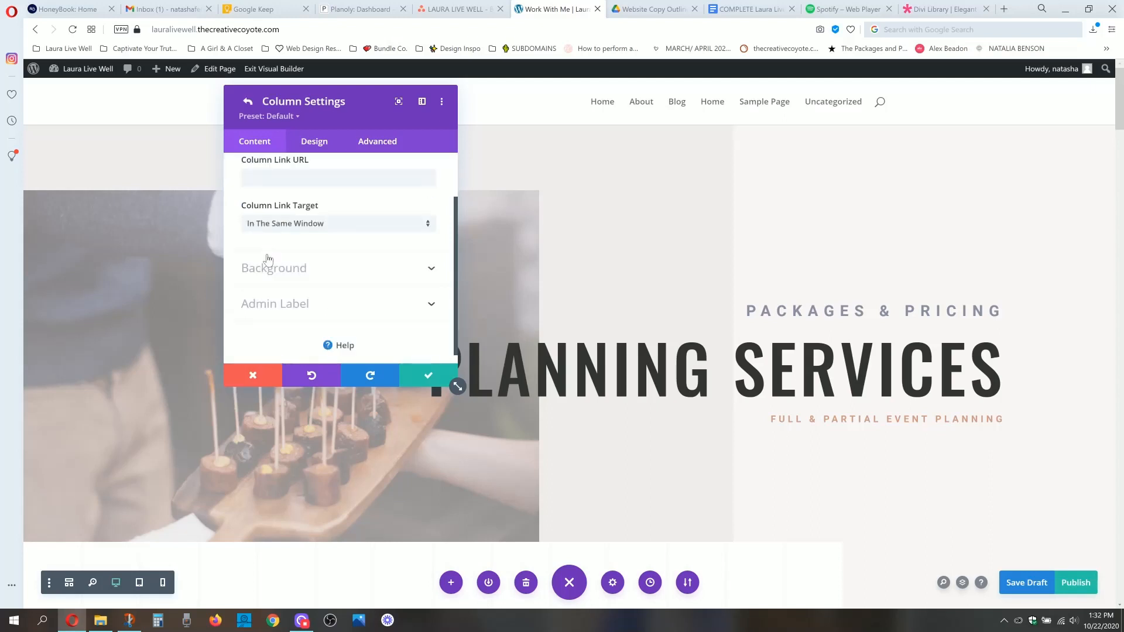
pyautogui.click(271, 265)
pyautogui.scroll(1, 347, 289)
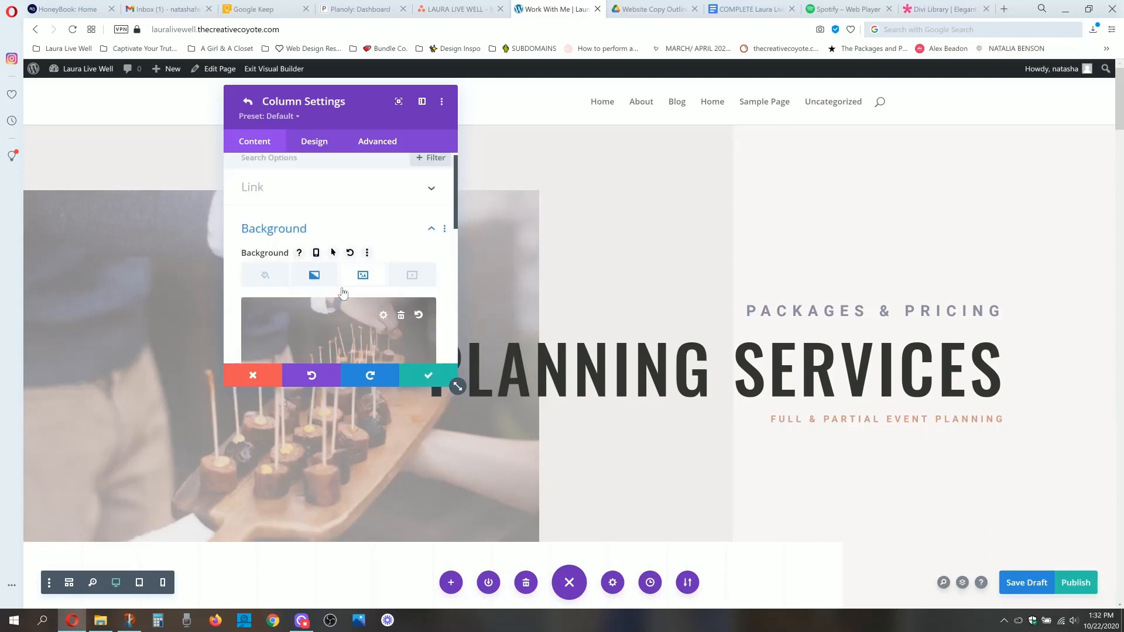
pyautogui.click(321, 226)
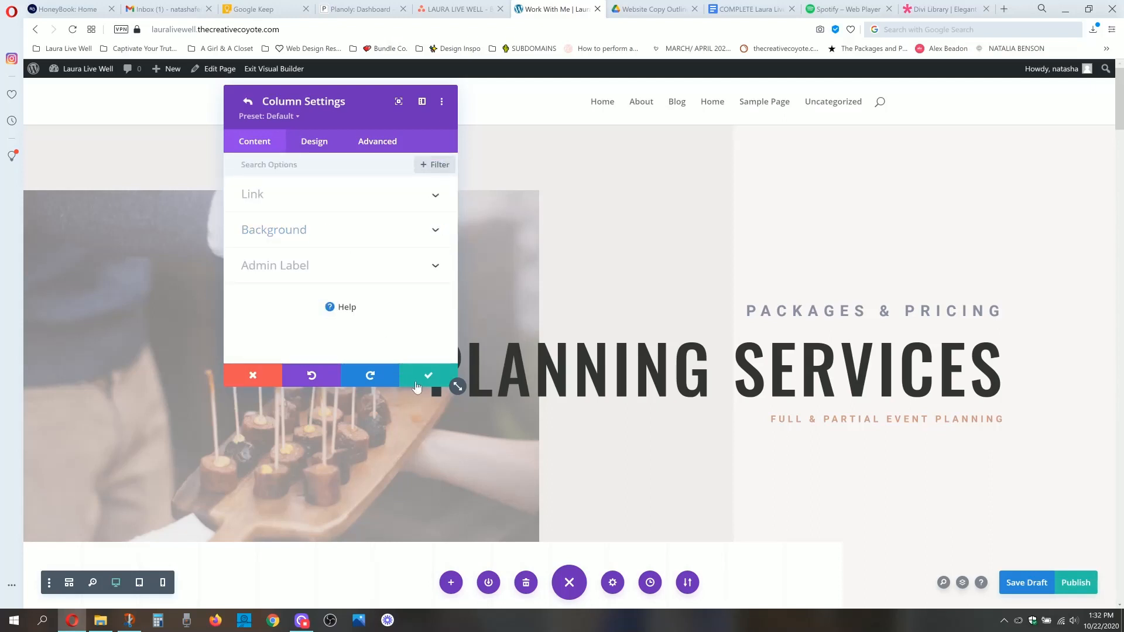
pyautogui.click(416, 385)
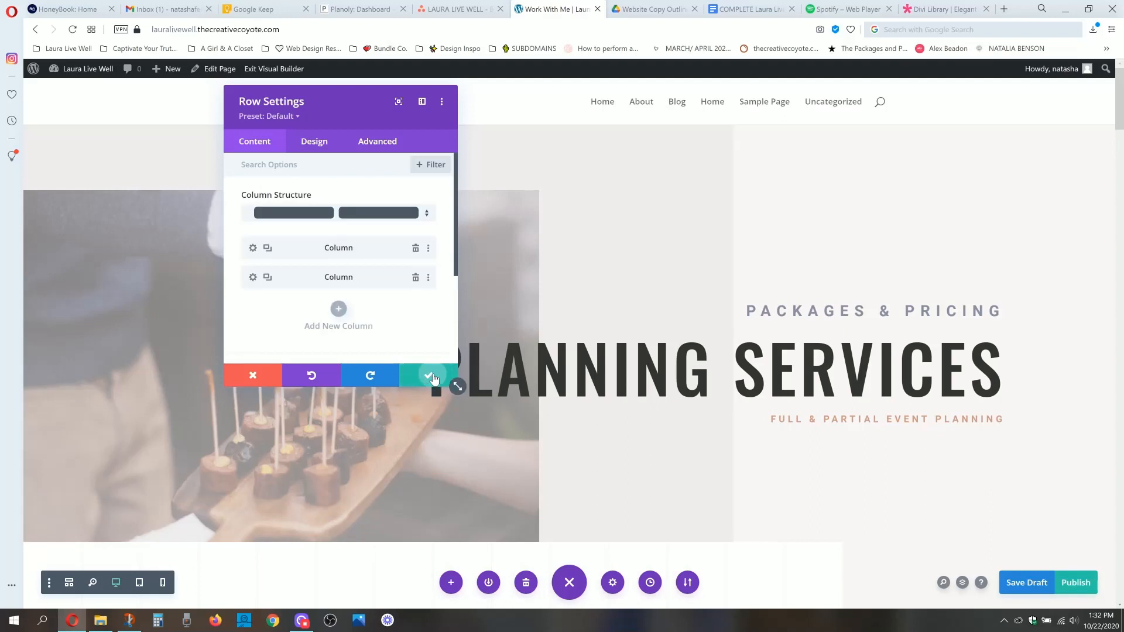
pyautogui.click(431, 377)
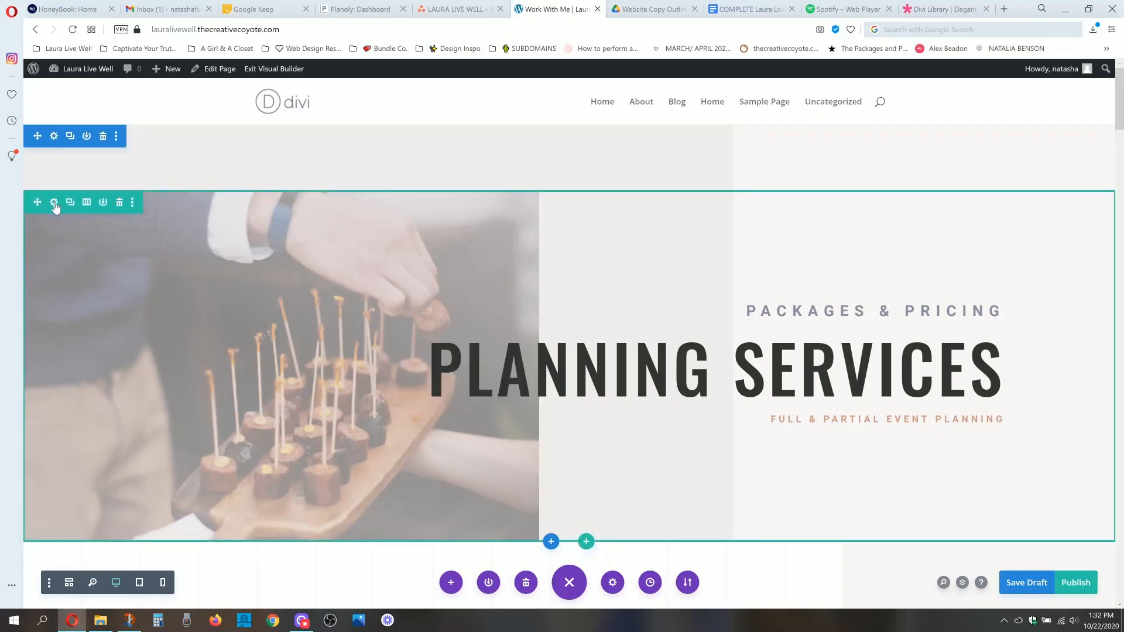
# Step: Review the available column layouts for the header row and keep the current two-column structure
pyautogui.click(86, 203)
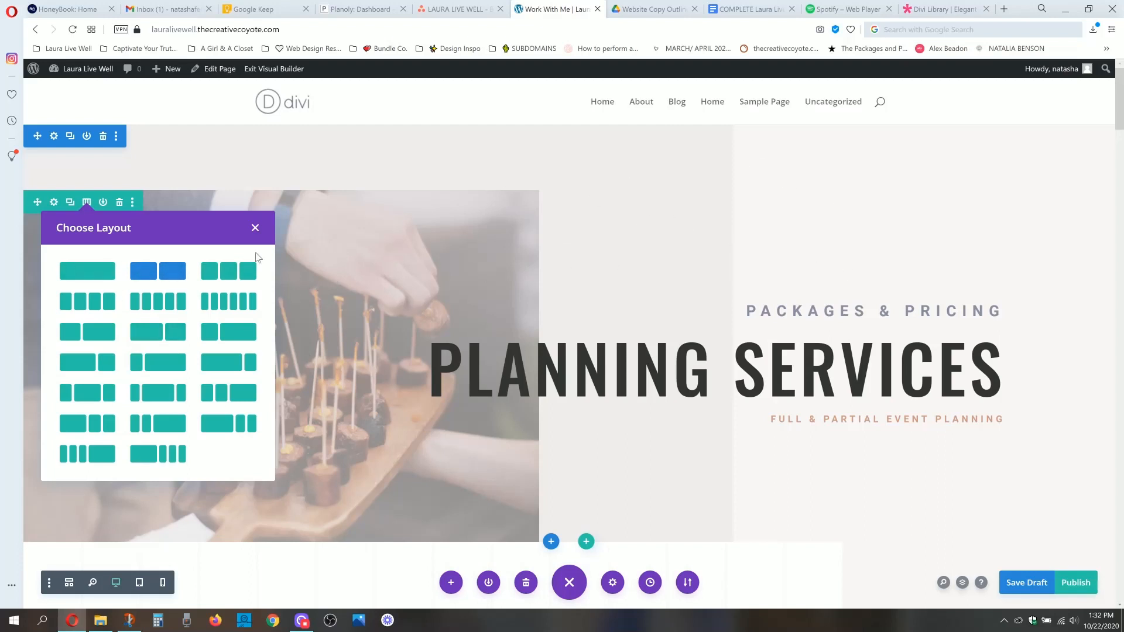
pyautogui.click(254, 229)
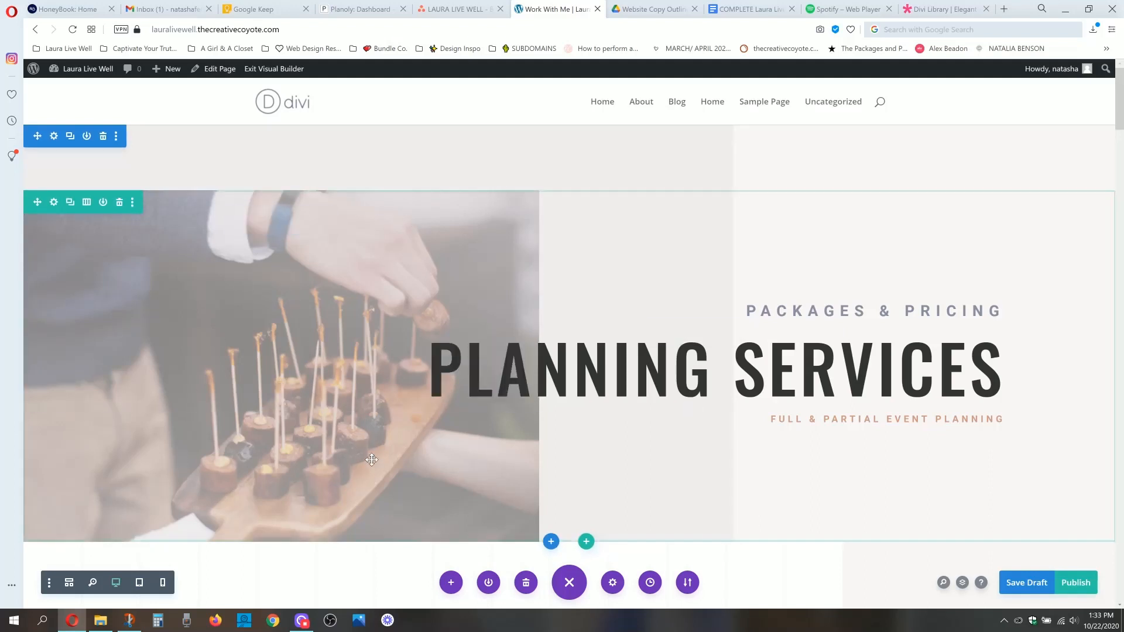
# Step: Open the header row's first column settings and examine its background image and gradient overlay
pyautogui.click(54, 203)
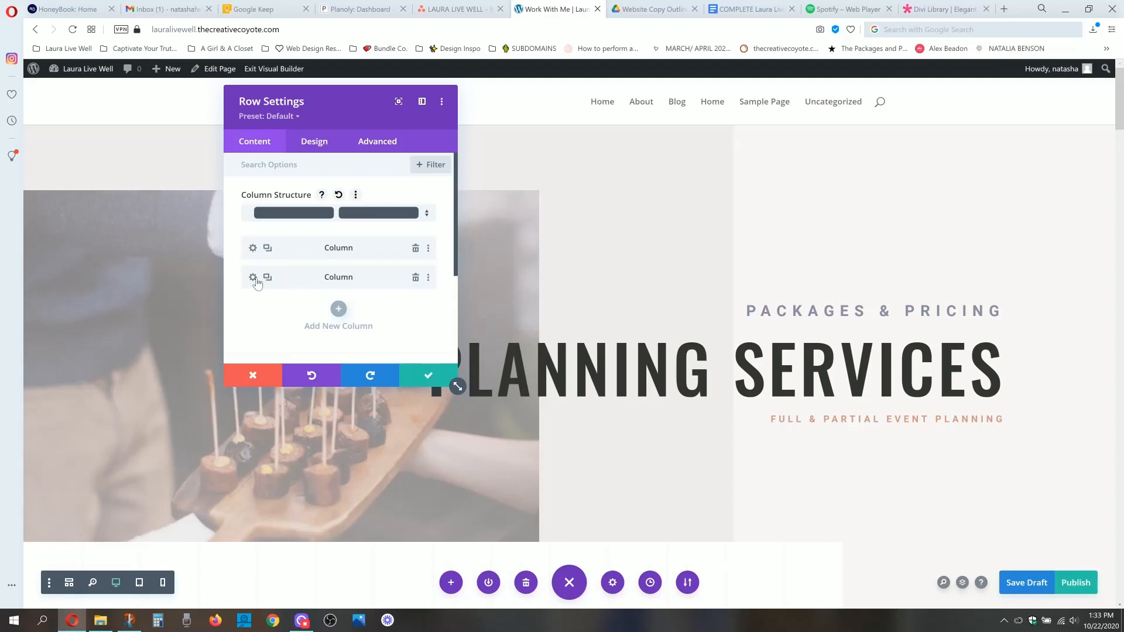
pyautogui.moveTo(345, 112); pyautogui.dragTo(424, 108)
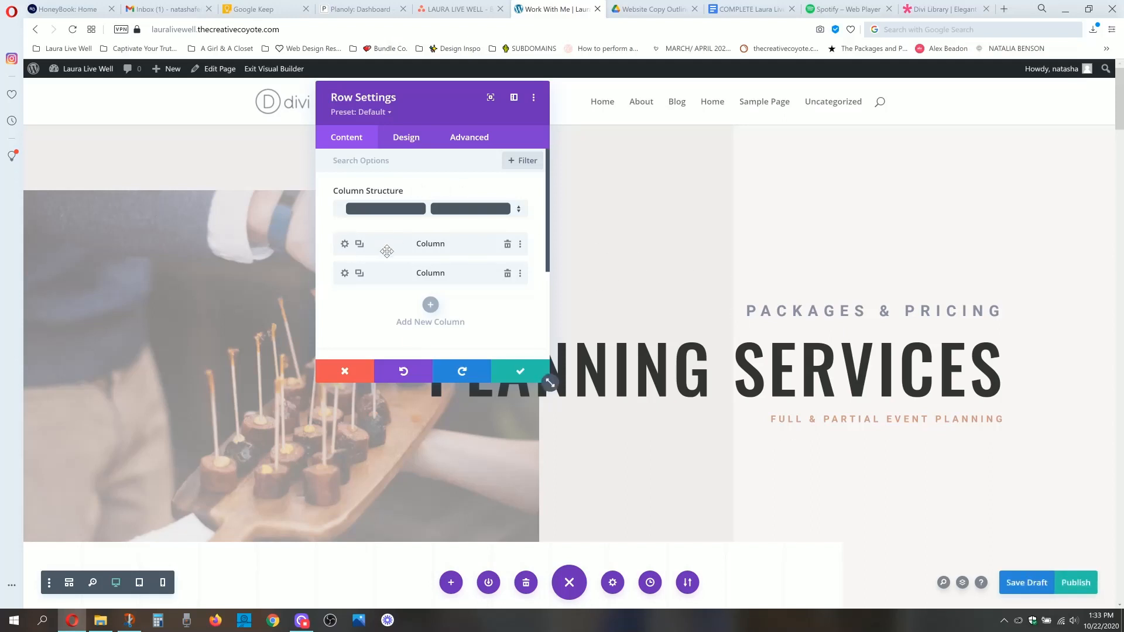
pyautogui.click(345, 244)
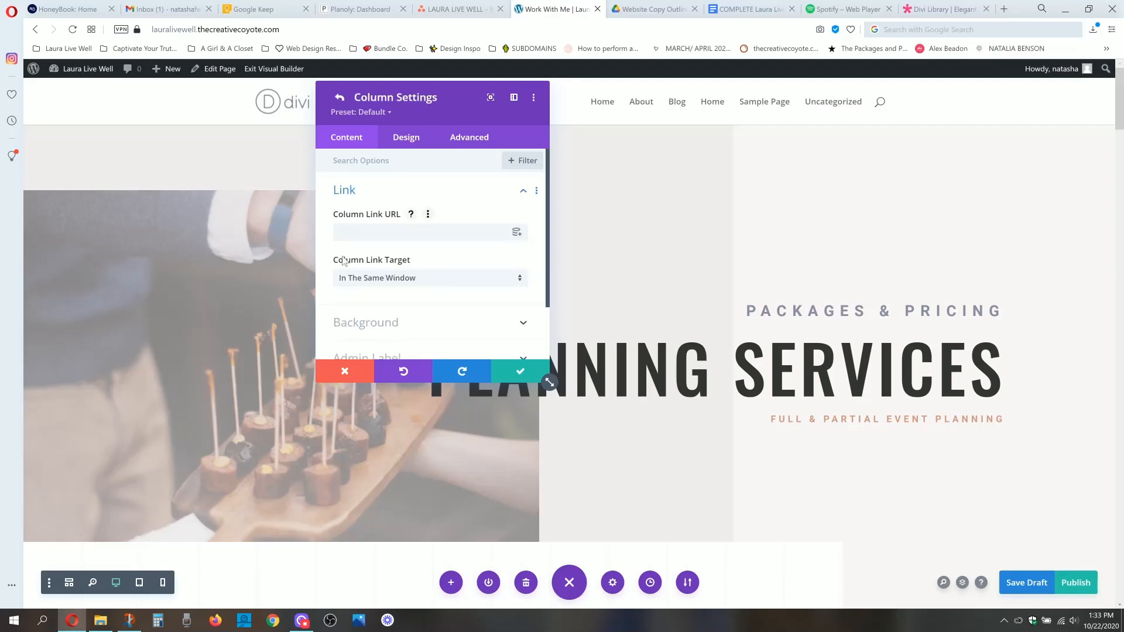
pyautogui.scroll(-1, 393, 257)
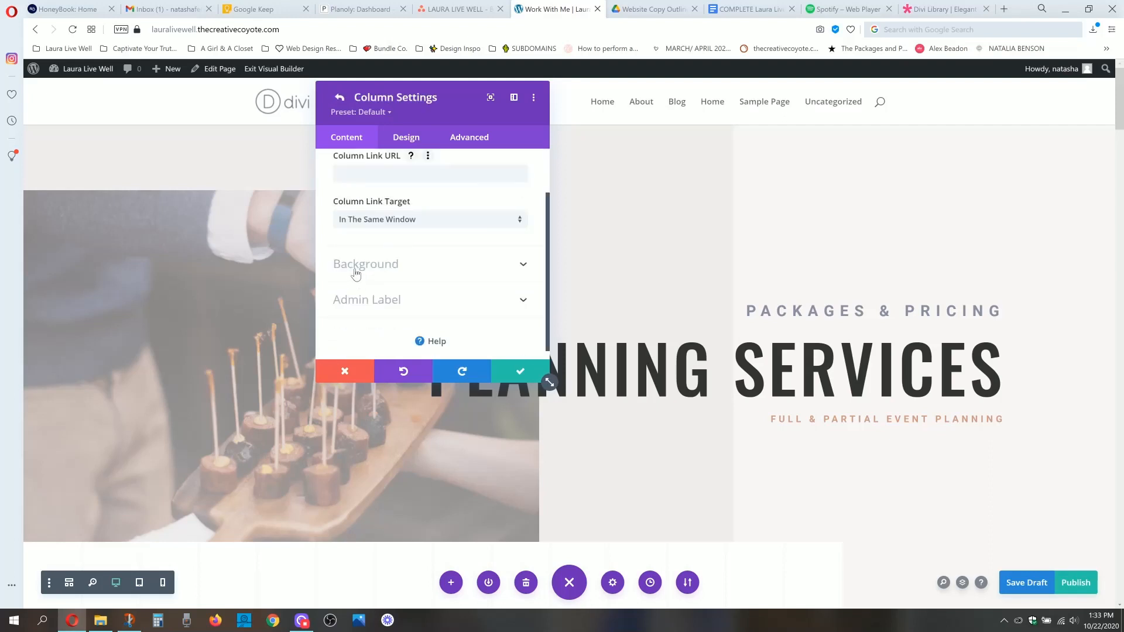
pyautogui.click(363, 268)
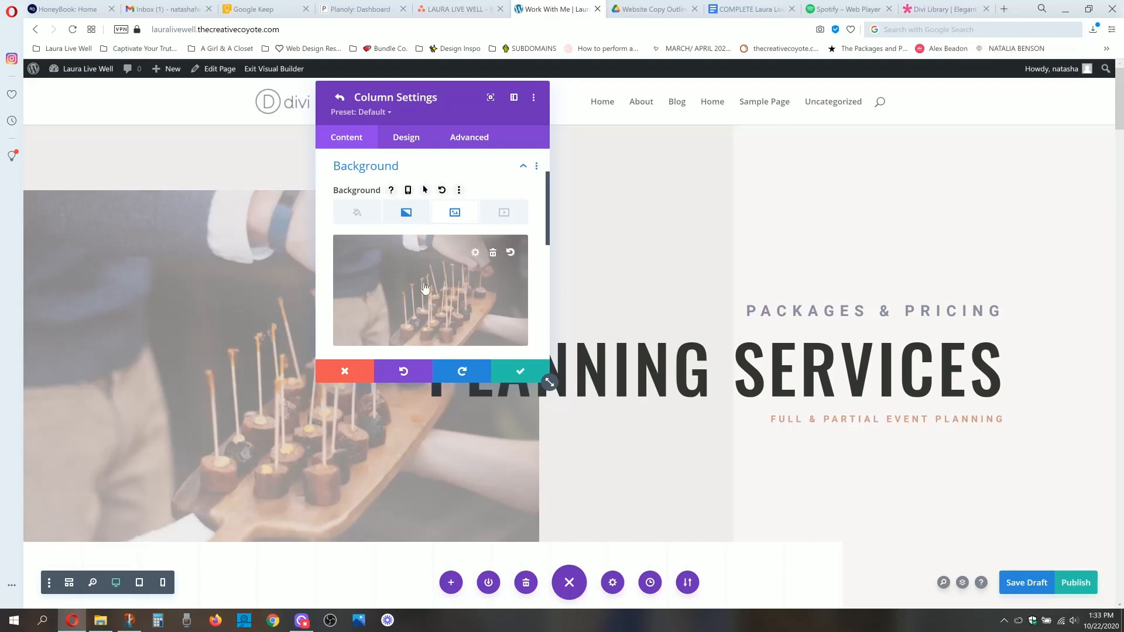
pyautogui.scroll(-1, 424, 290)
pyautogui.scroll(1, 448, 270)
pyautogui.click(405, 213)
pyautogui.scroll(-1, 415, 274)
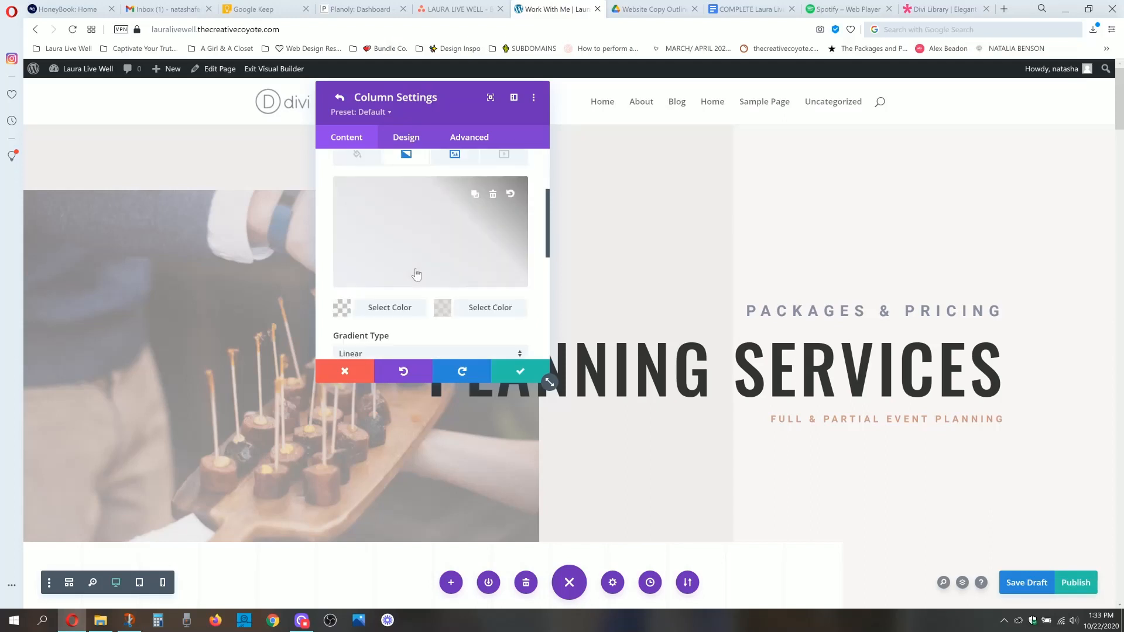
pyautogui.scroll(1, 417, 288)
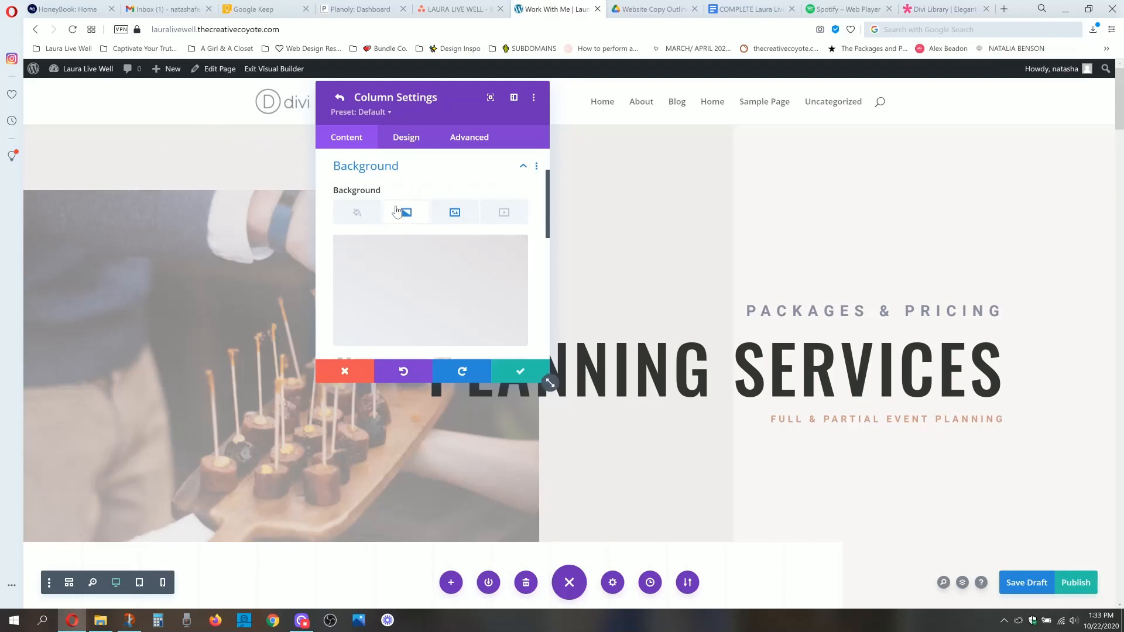
pyautogui.click(410, 242)
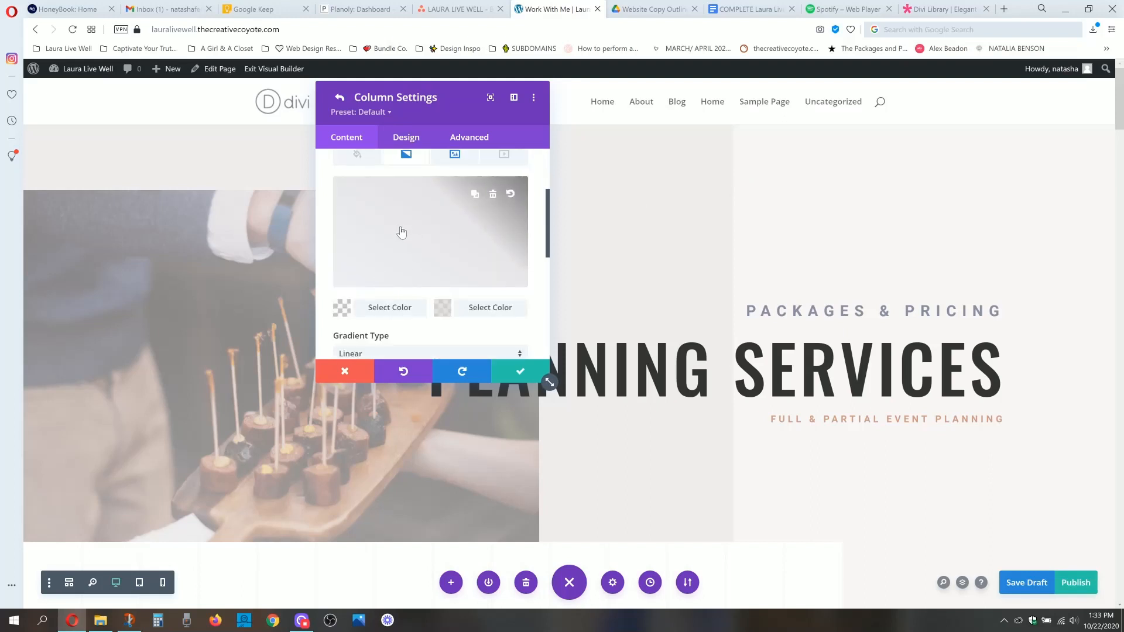
# Step: Examine both gradient color values of the column background along with its gradient type, direction and position options
pyautogui.click(387, 309)
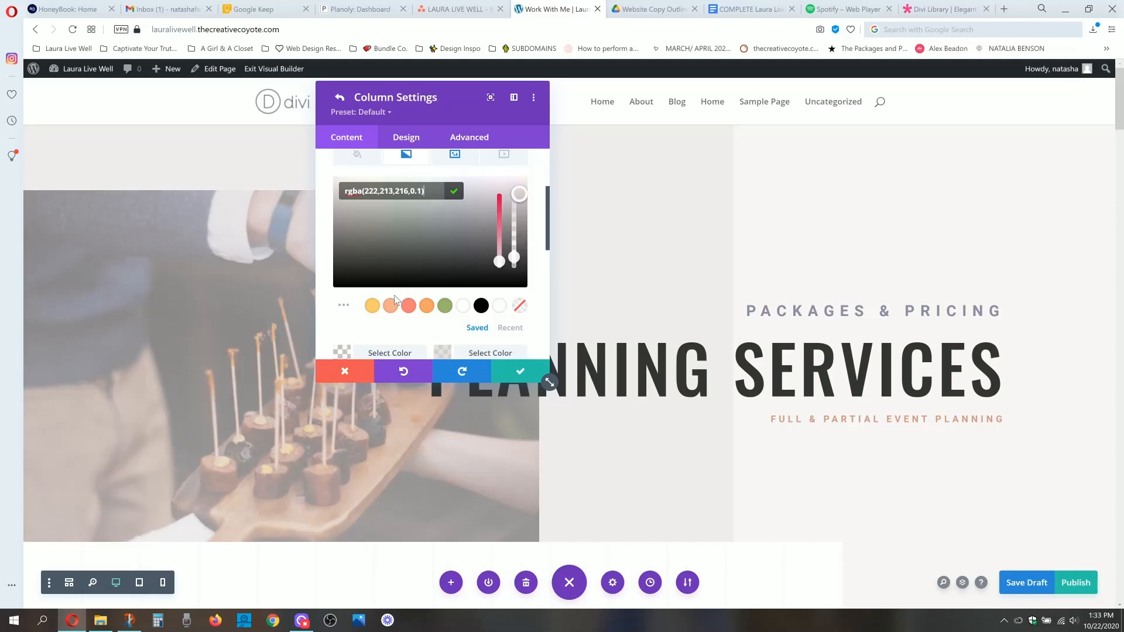
pyautogui.scroll(-2, 395, 300)
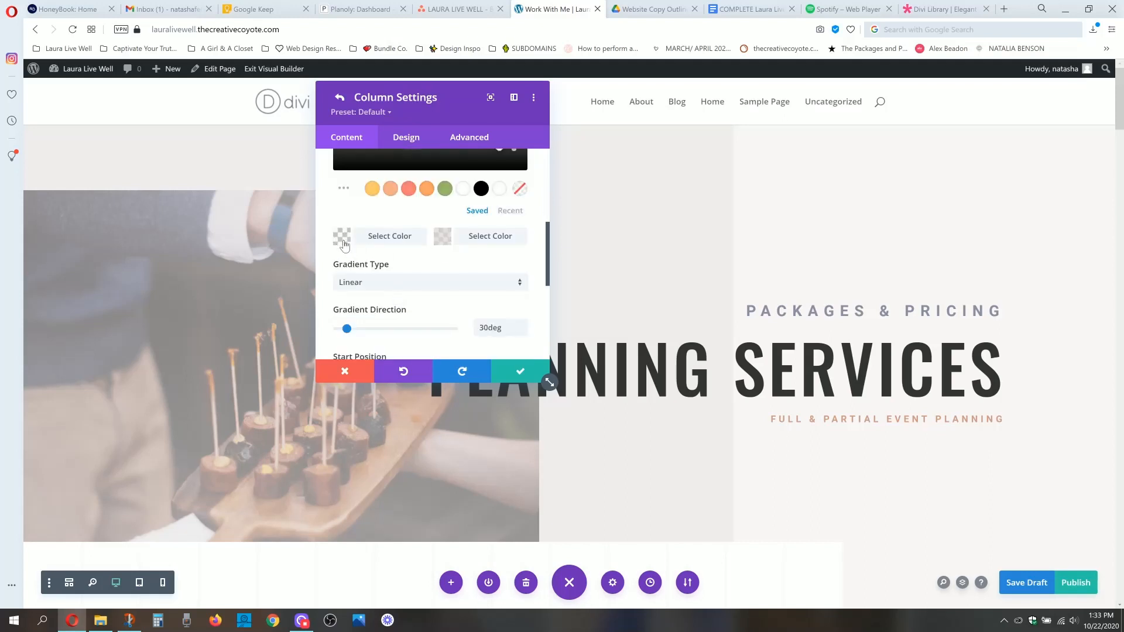
pyautogui.click(481, 240)
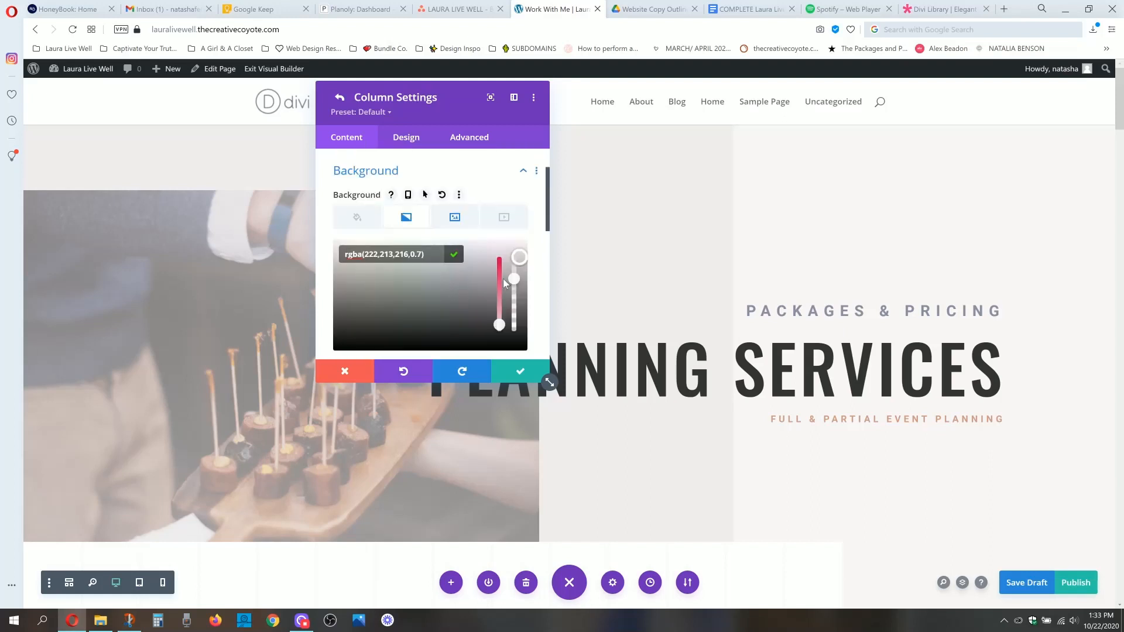
pyautogui.scroll(-2, 441, 307)
pyautogui.scroll(-2, 412, 313)
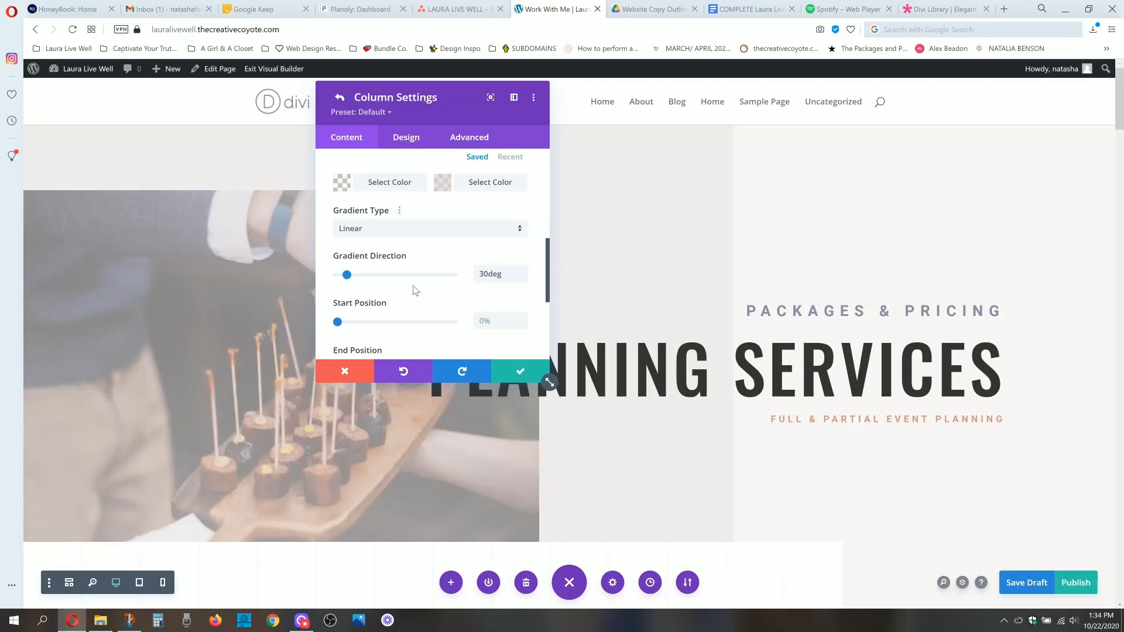
pyautogui.scroll(-1, 415, 290)
pyautogui.scroll(3, 415, 290)
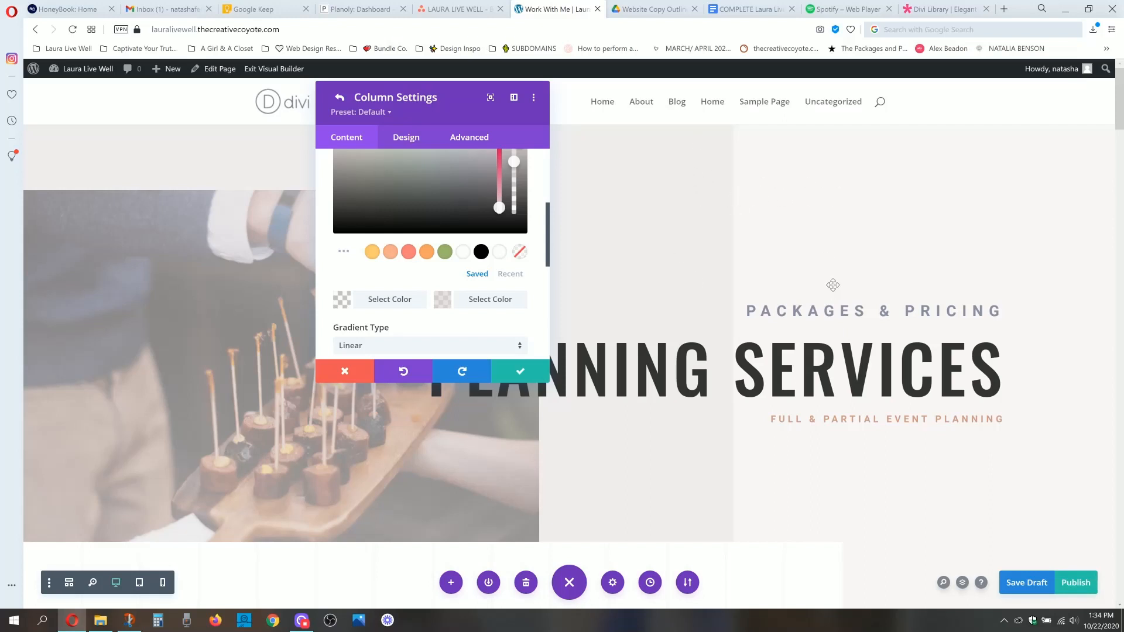
pyautogui.scroll(-1, 547, 264)
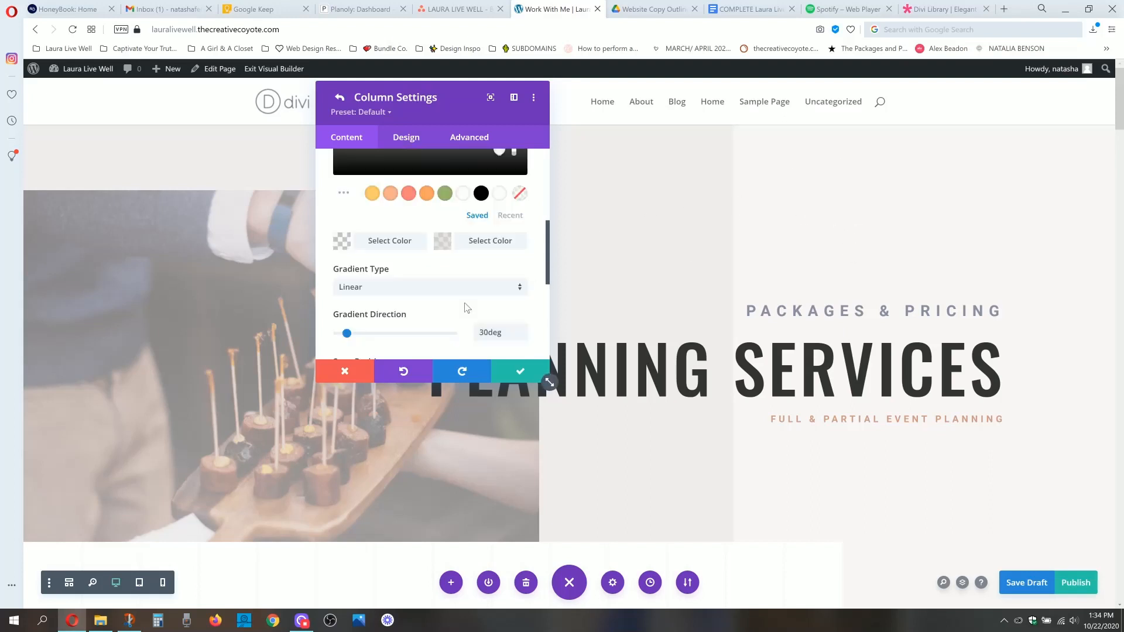
pyautogui.scroll(1, 463, 305)
pyautogui.scroll(1, 454, 193)
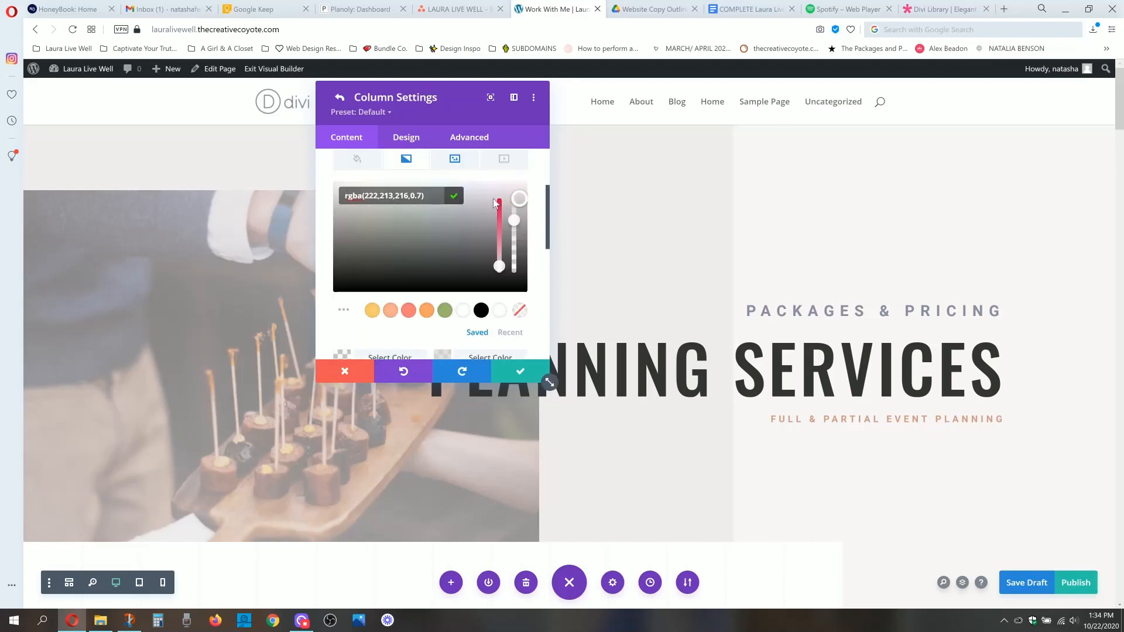
pyautogui.scroll(-3, 455, 240)
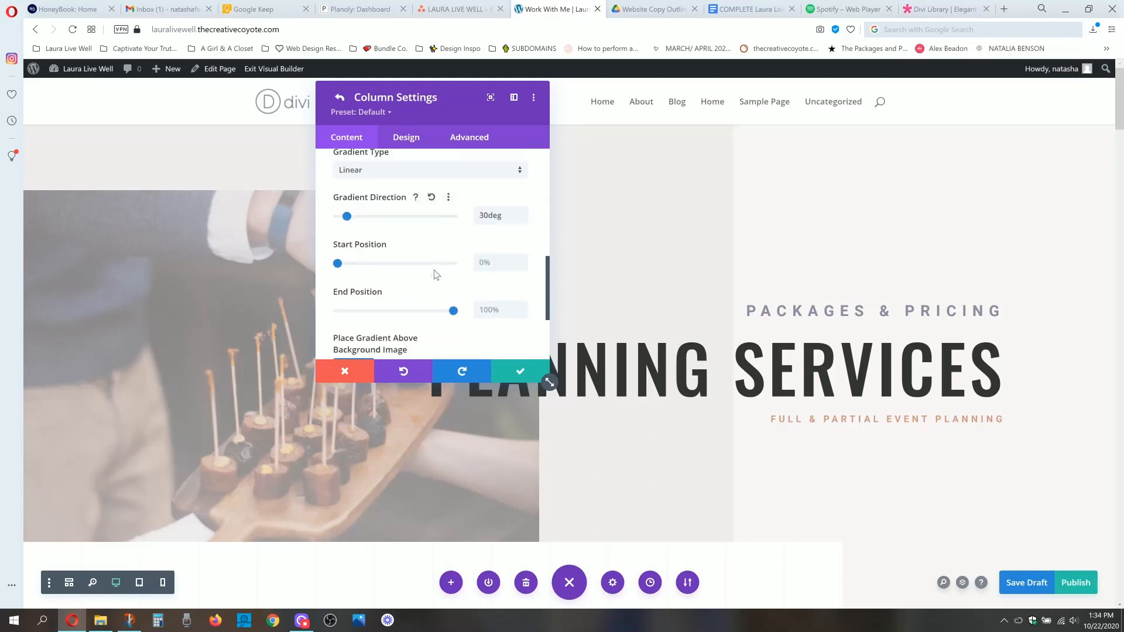
pyautogui.scroll(1, 375, 275)
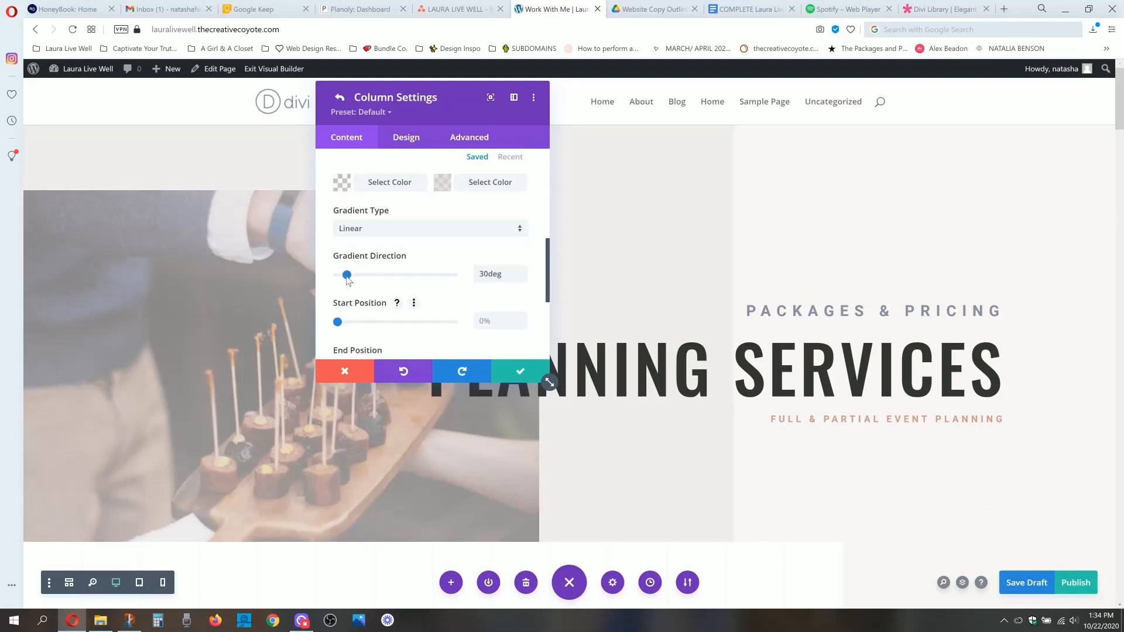
# Step: Try gradient directions of 204deg and 156deg on the column background, and set the direction back to 30deg
pyautogui.moveTo(346, 279); pyautogui.dragTo(406, 275)
pyautogui.scroll(-1, 408, 272)
pyautogui.moveTo(433, 99); pyautogui.dragTo(662, 150)
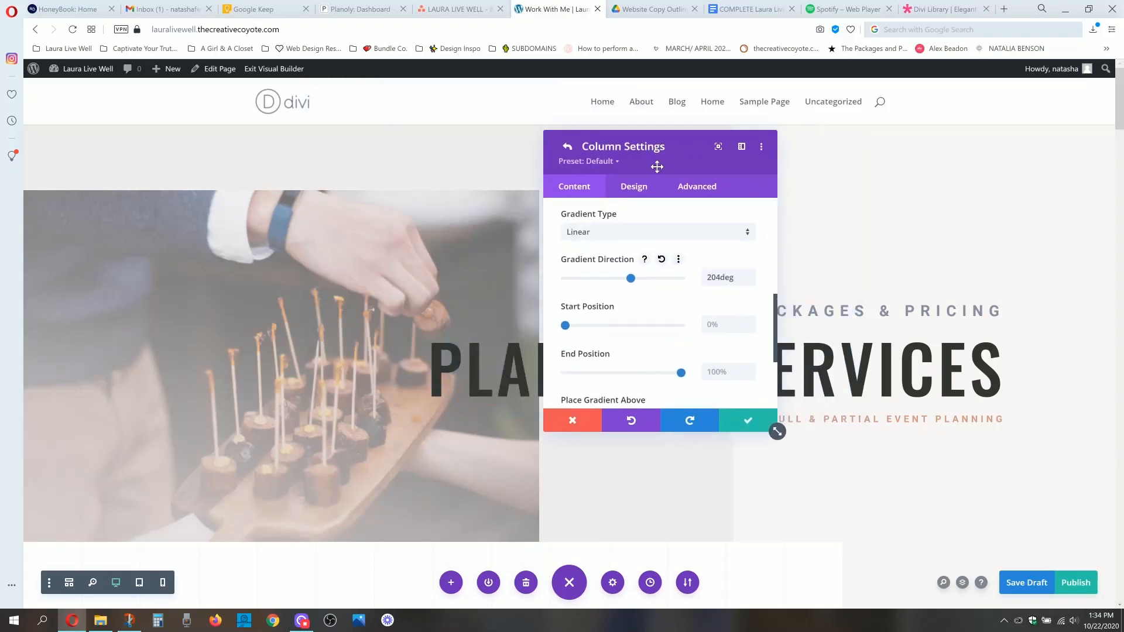
pyautogui.moveTo(630, 281)
pyautogui.mouseDown()
pyautogui.moveTo(581, 276)
pyautogui.moveTo(686, 278)
pyautogui.moveTo(615, 278)
pyautogui.mouseUp()
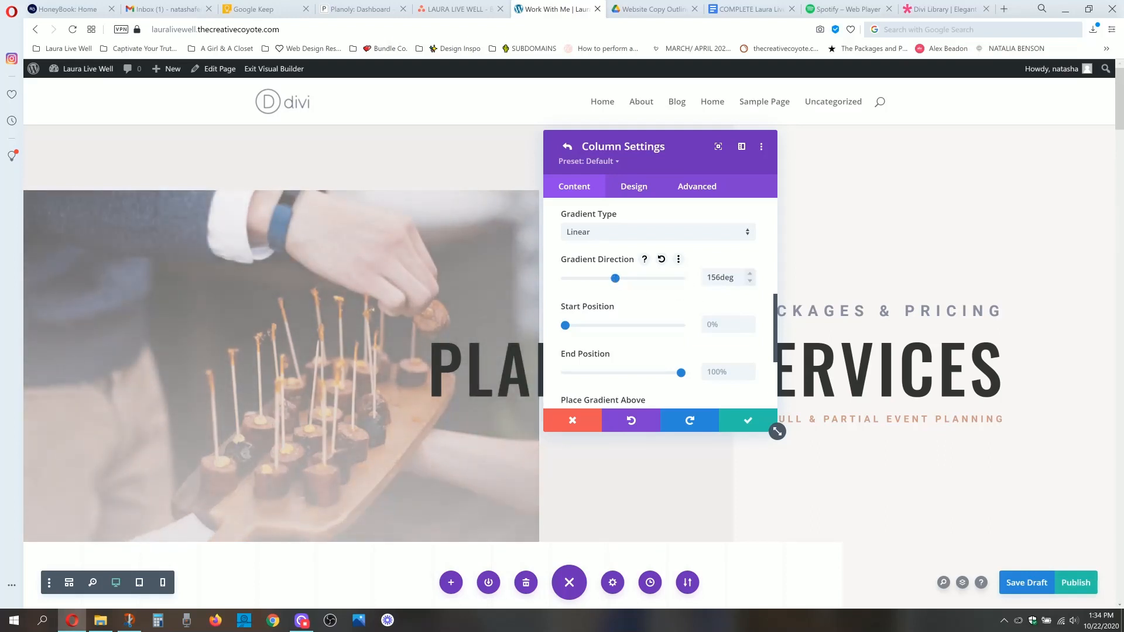
pyautogui.write('30')
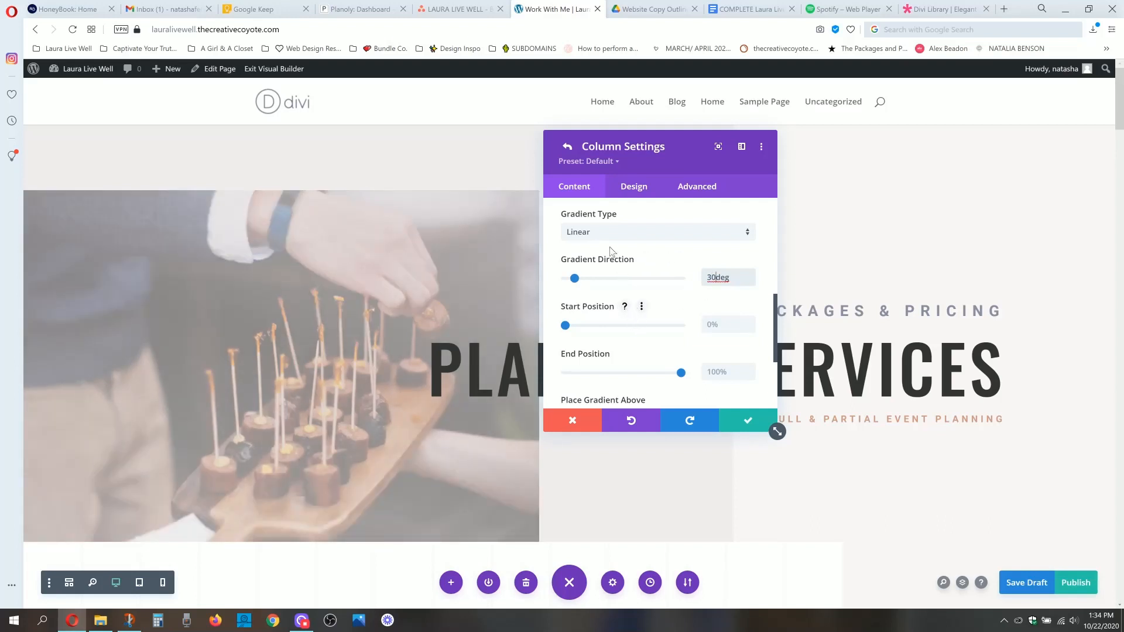
# Step: Try the Radial gradient type on the column background, and switch it back to Linear
pyautogui.click(604, 233)
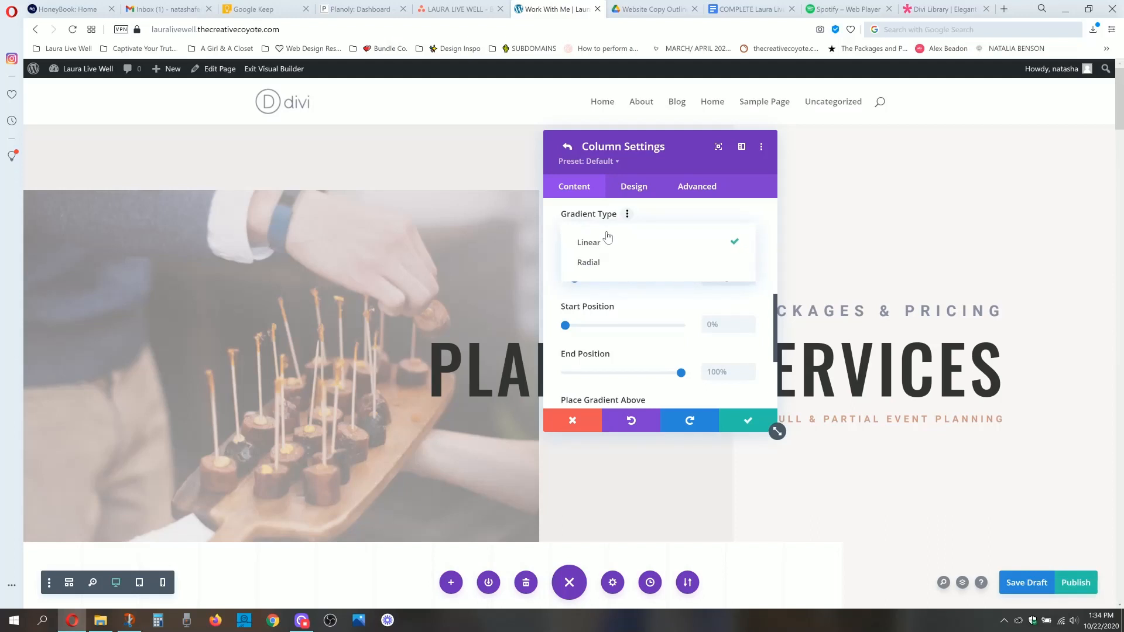
pyautogui.click(606, 268)
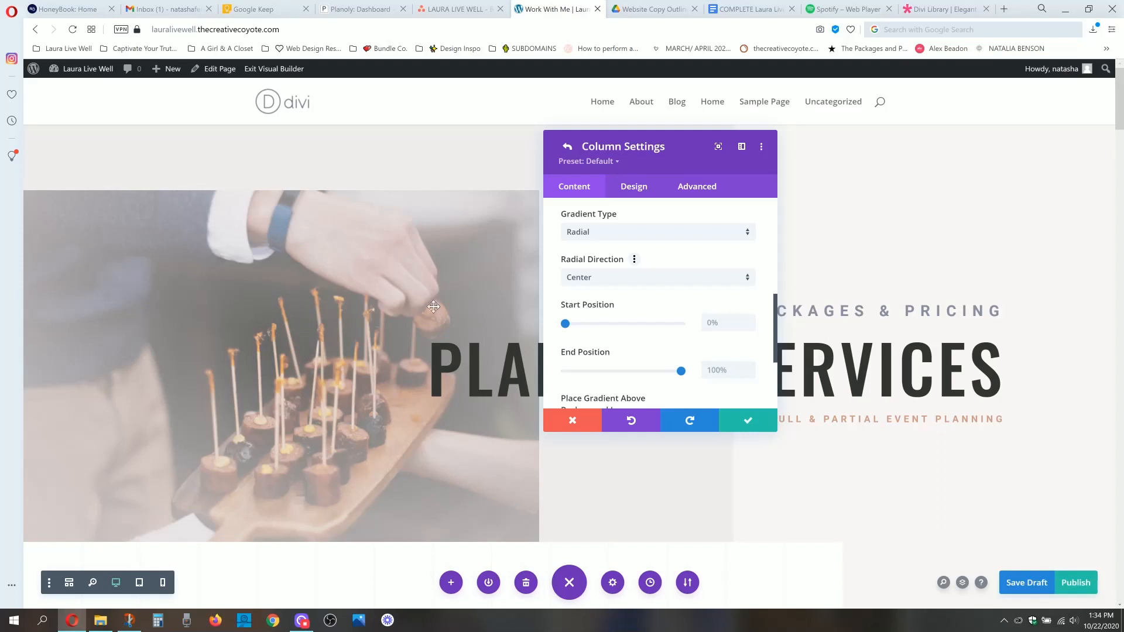
pyautogui.scroll(1, 671, 274)
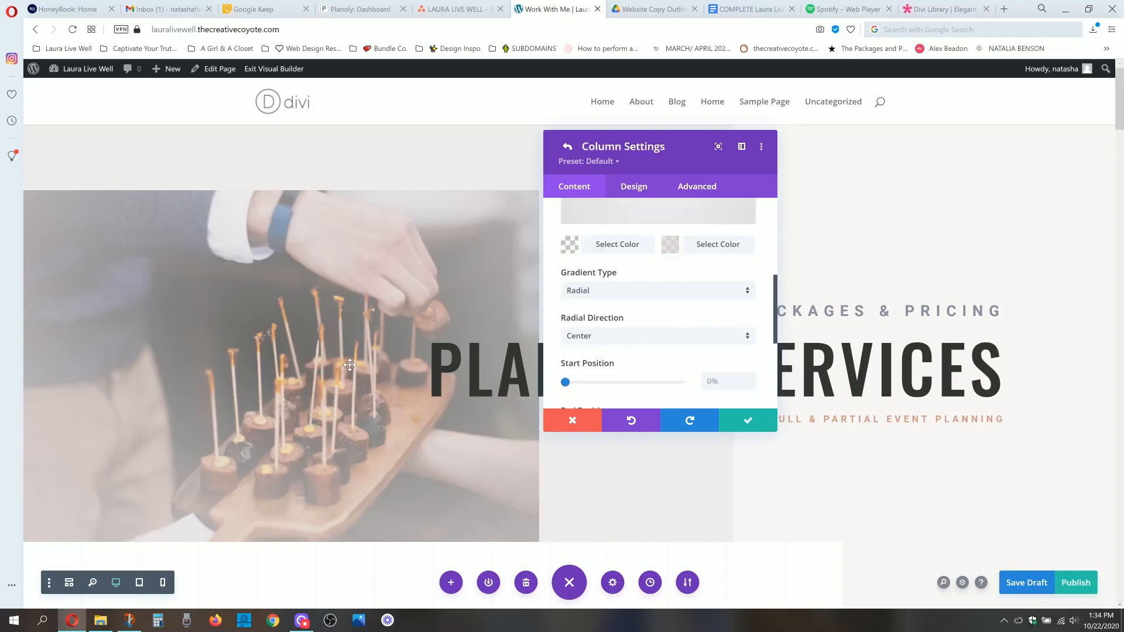
pyautogui.click(672, 293)
pyautogui.click(644, 307)
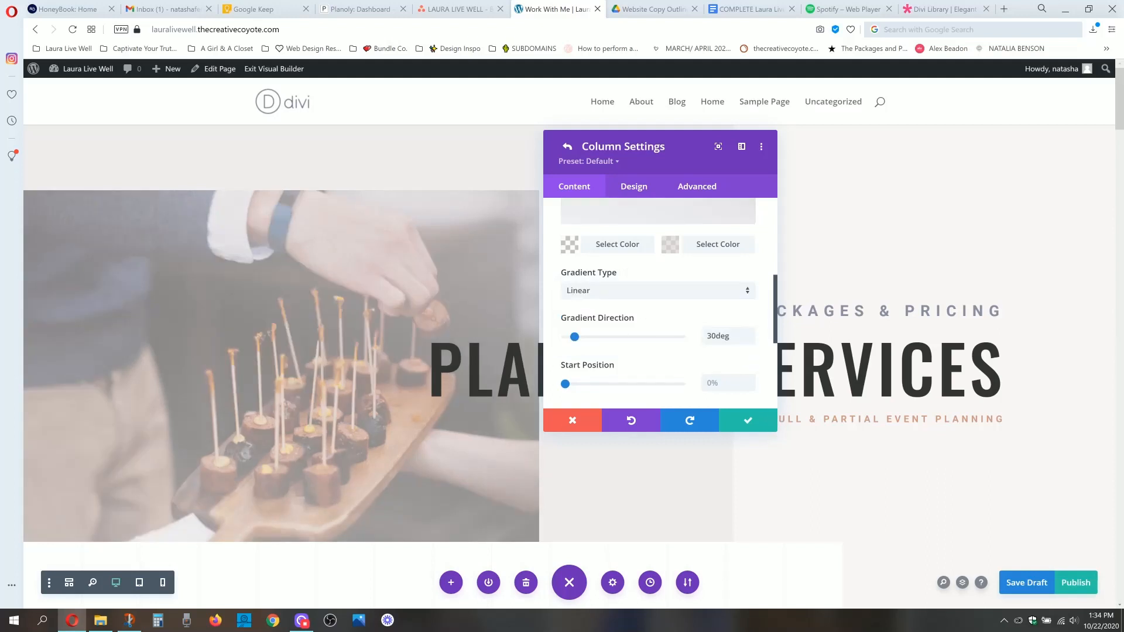
# Step: Turn off placing the gradient above the column's background image, and turn it back on
pyautogui.scroll(-2, 655, 269)
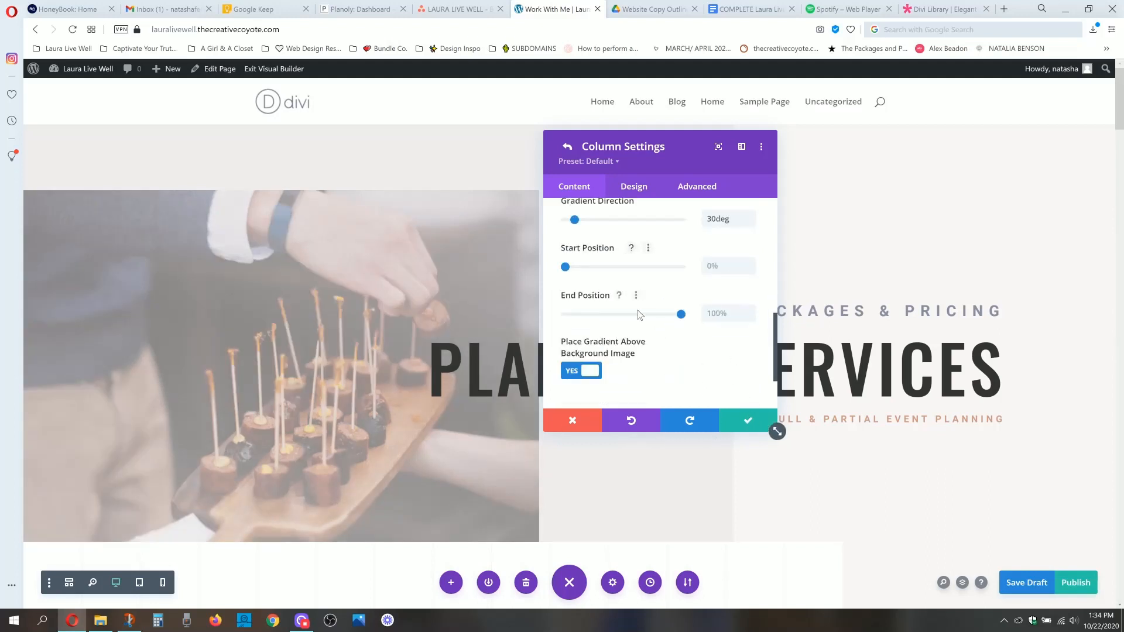
pyautogui.scroll(-1, 638, 315)
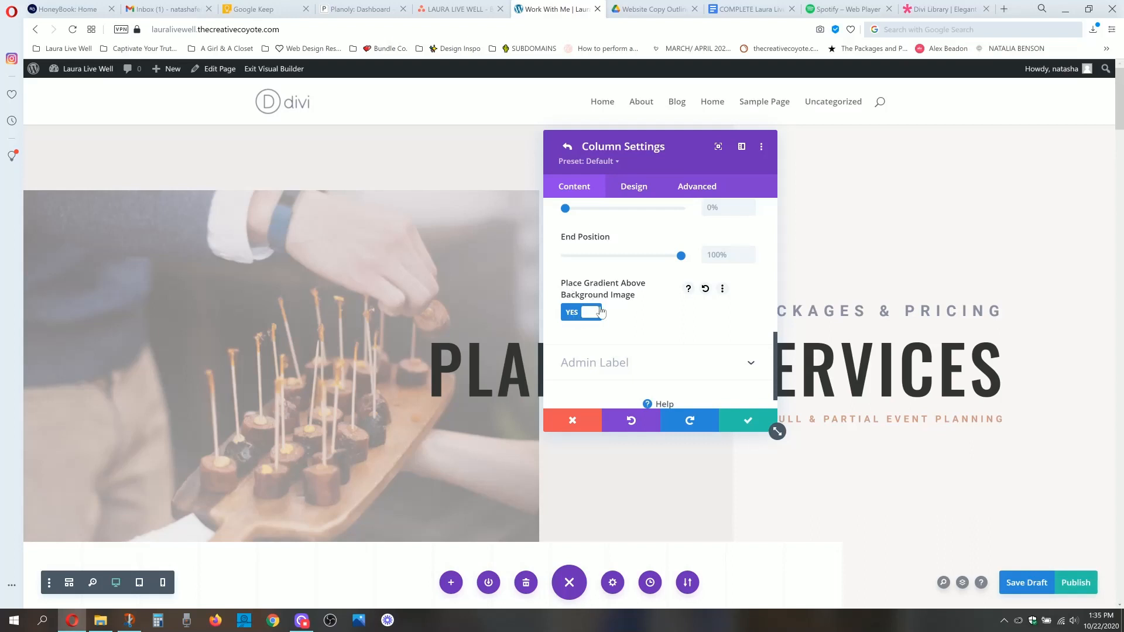
pyautogui.click(583, 319)
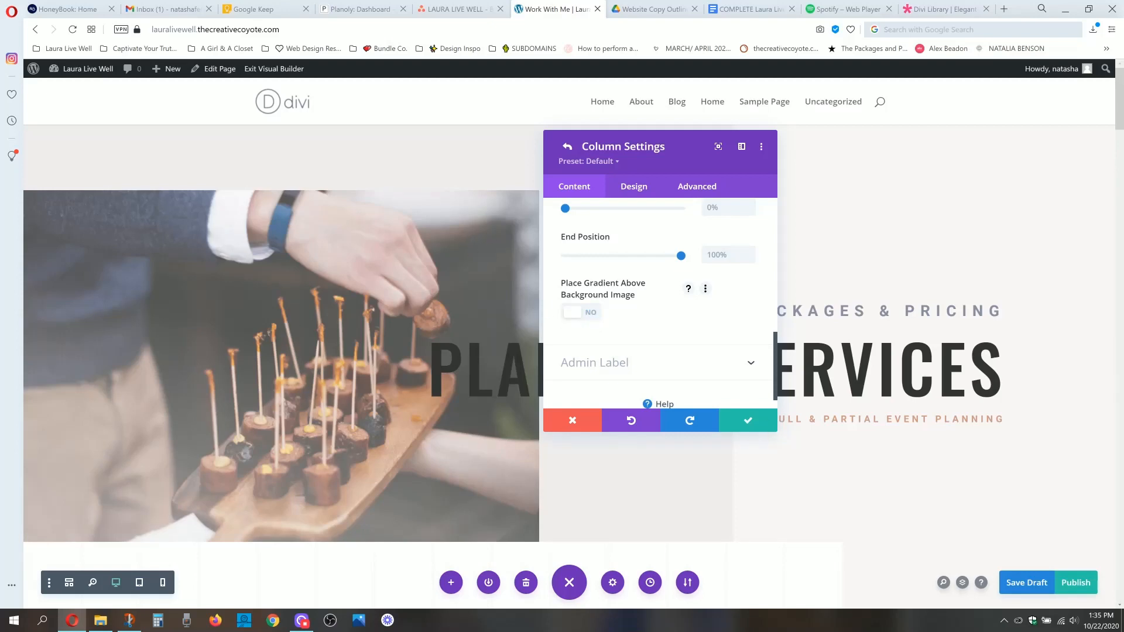
pyautogui.click(592, 315)
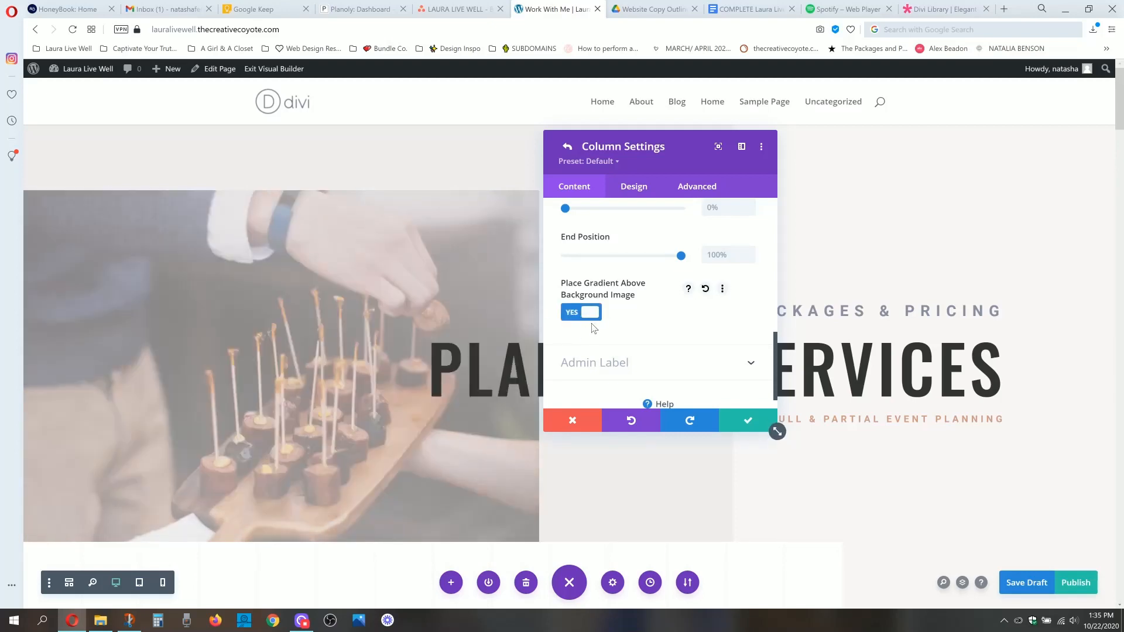
# Step: Review the media library and upload options for replacing the column's background image, and close the chooser without selecting one
pyautogui.scroll(5, 608, 316)
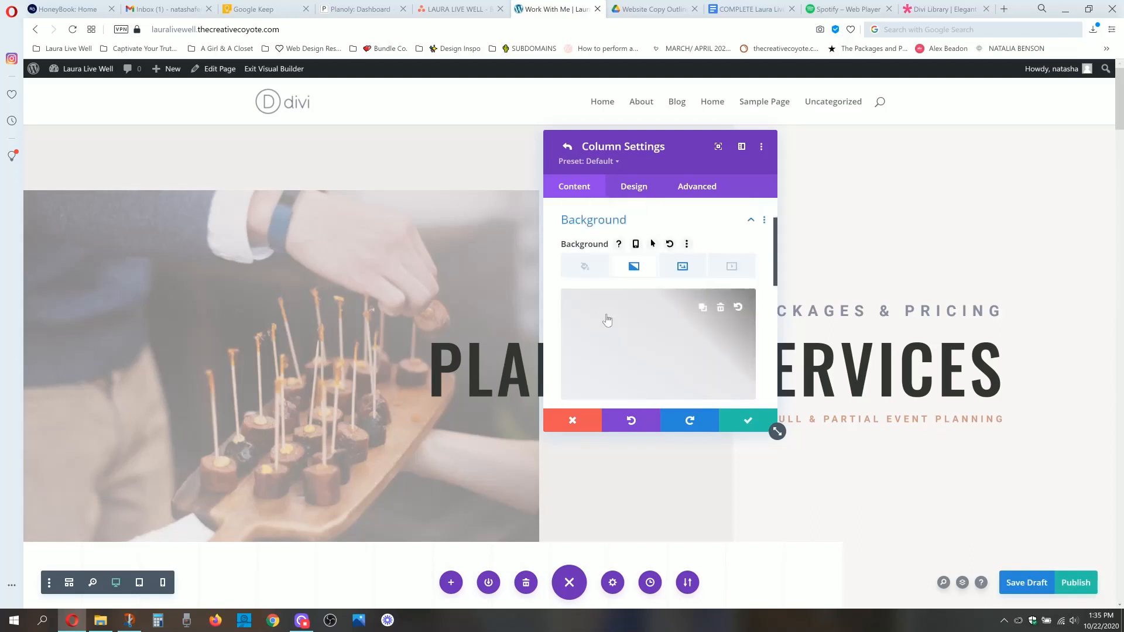
pyautogui.click(679, 268)
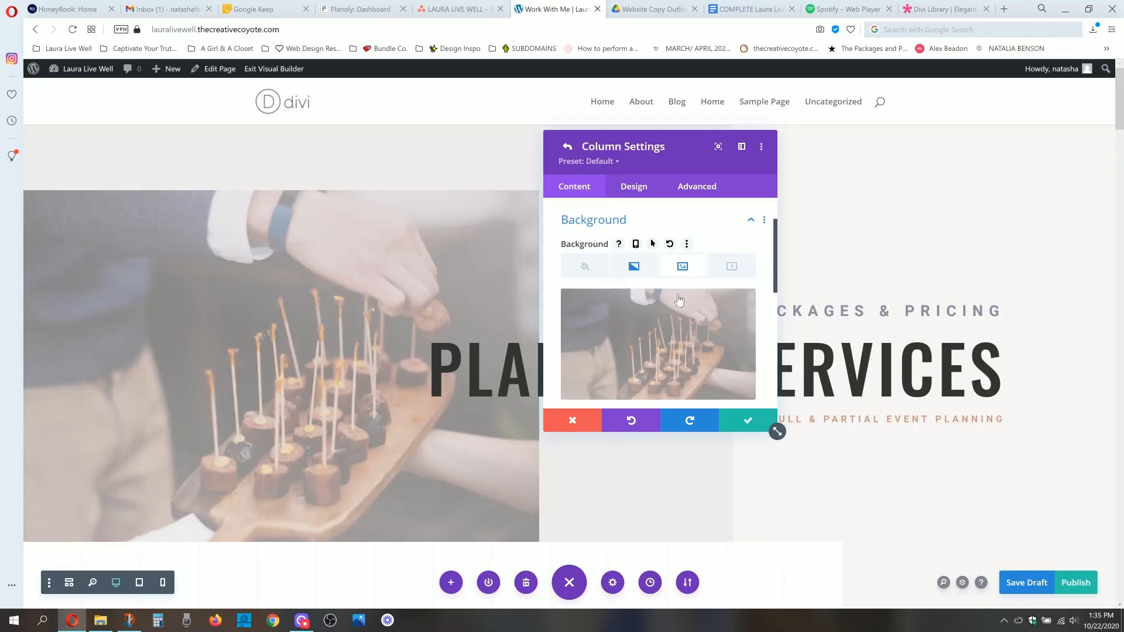
pyautogui.scroll(-1, 680, 316)
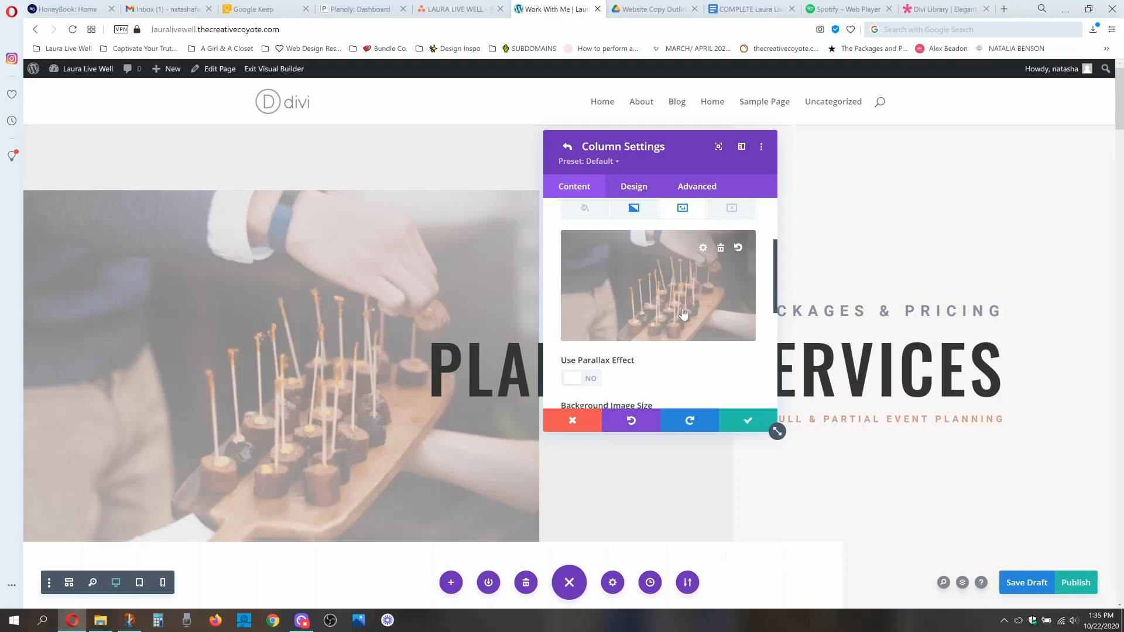
pyautogui.click(702, 247)
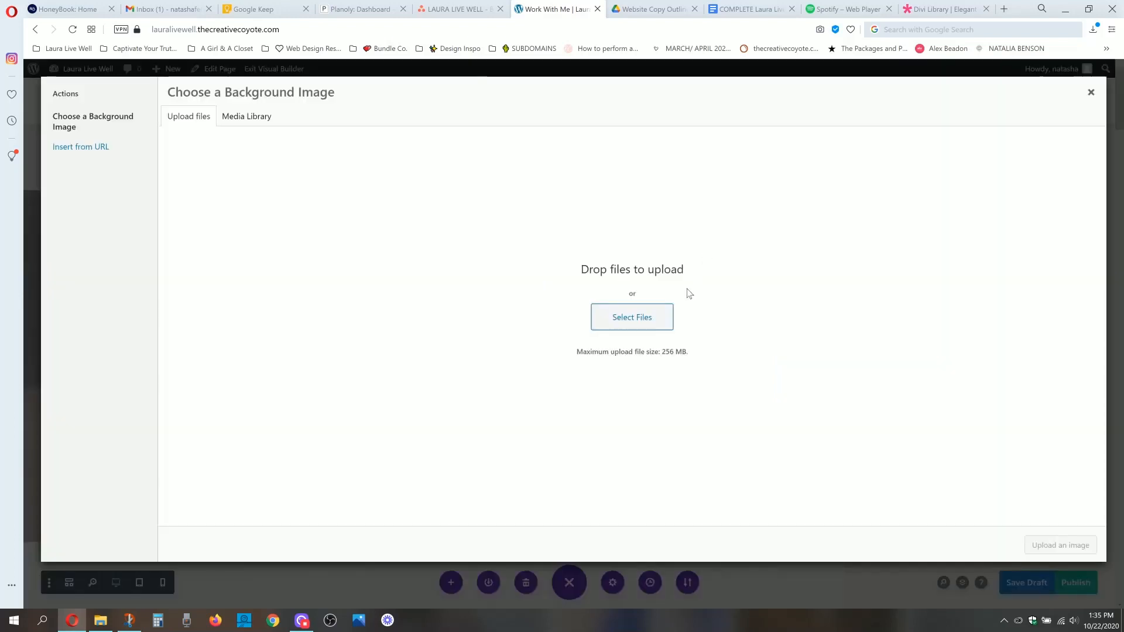
pyautogui.click(256, 127)
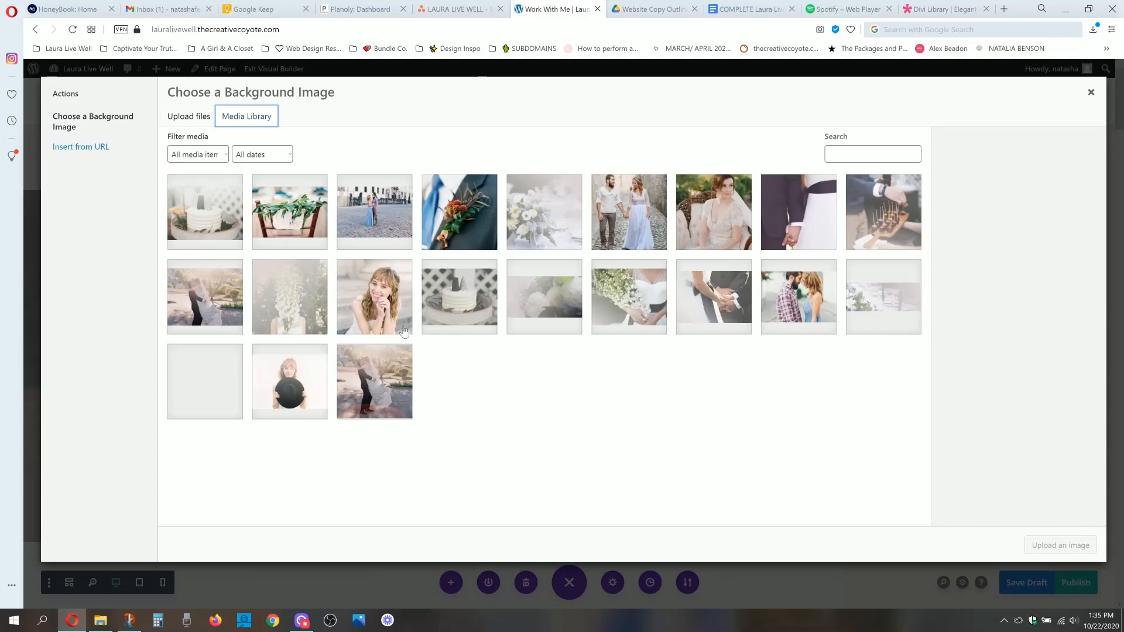
pyautogui.click(190, 120)
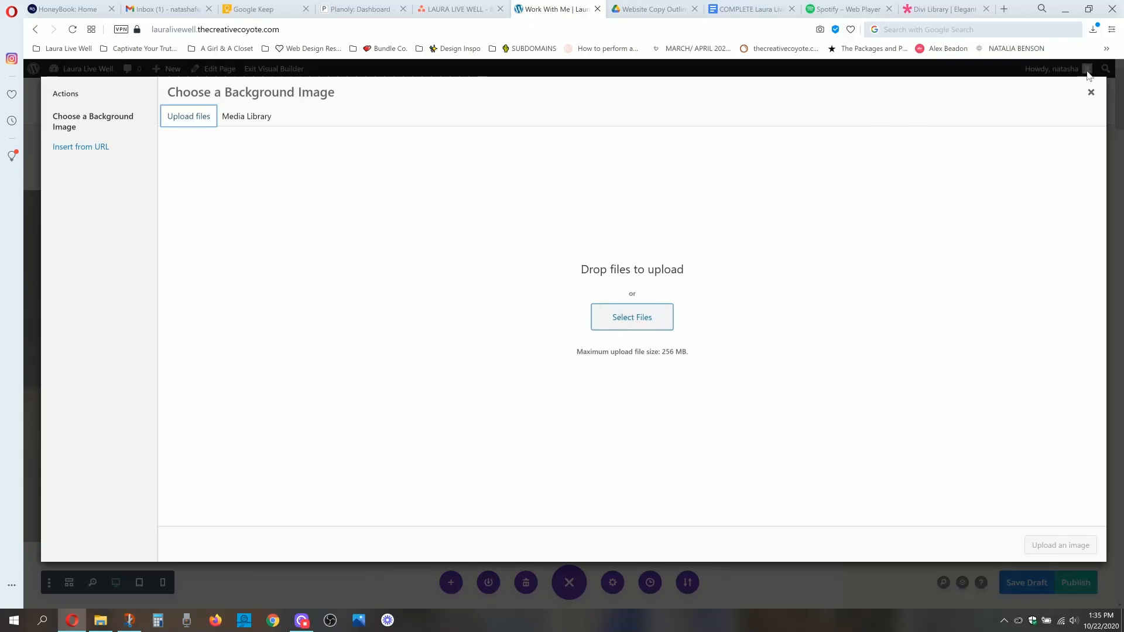
pyautogui.click(1091, 93)
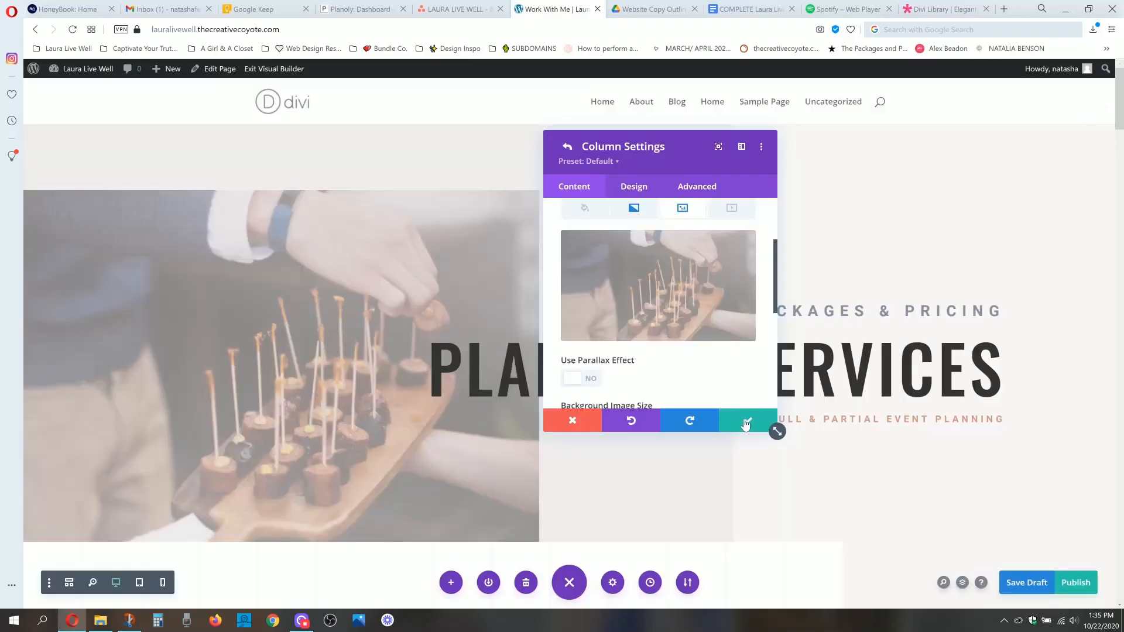
# Step: Save the column and row settings, and open the settings of the header's Planning Services text module
pyautogui.click(742, 423)
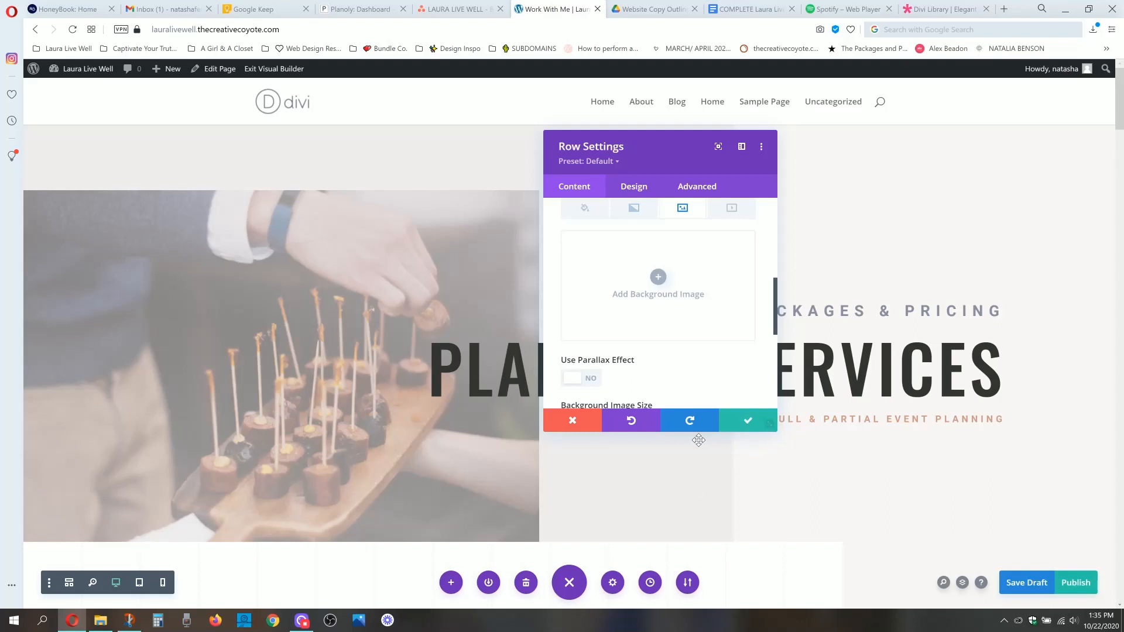
pyautogui.click(742, 421)
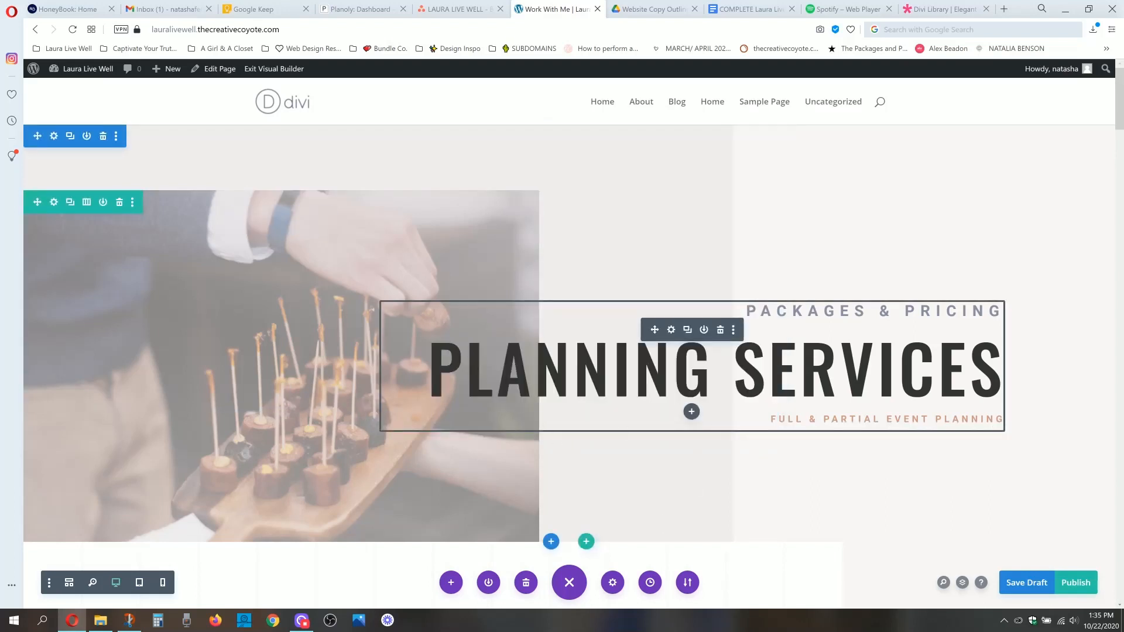
pyautogui.click(671, 330)
pyautogui.scroll(-3, 647, 278)
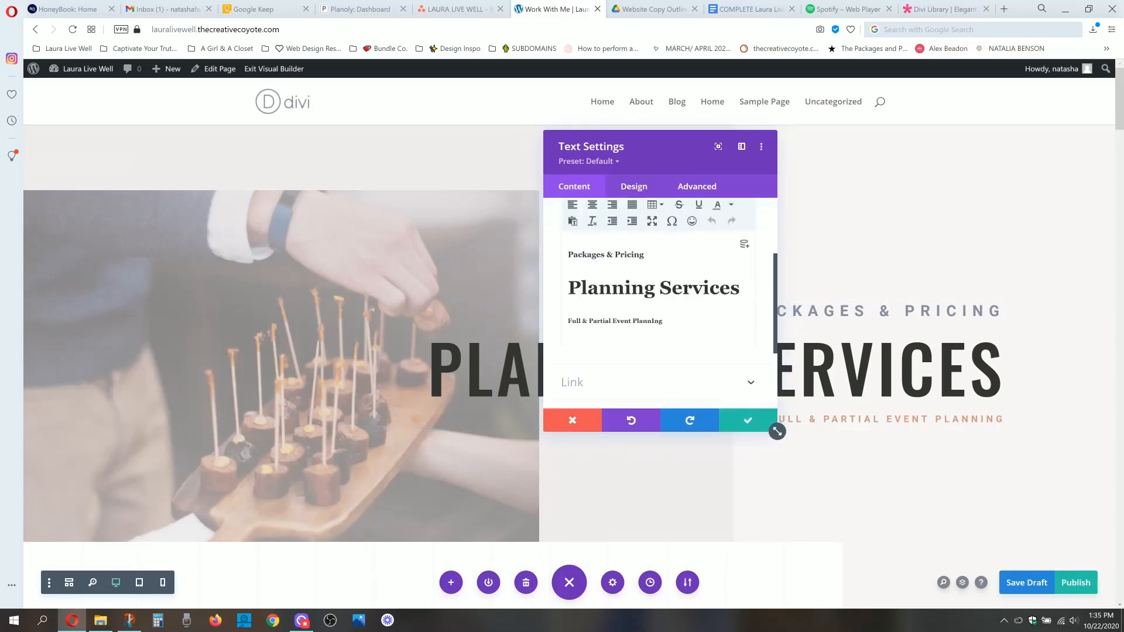
pyautogui.scroll(1, 660, 292)
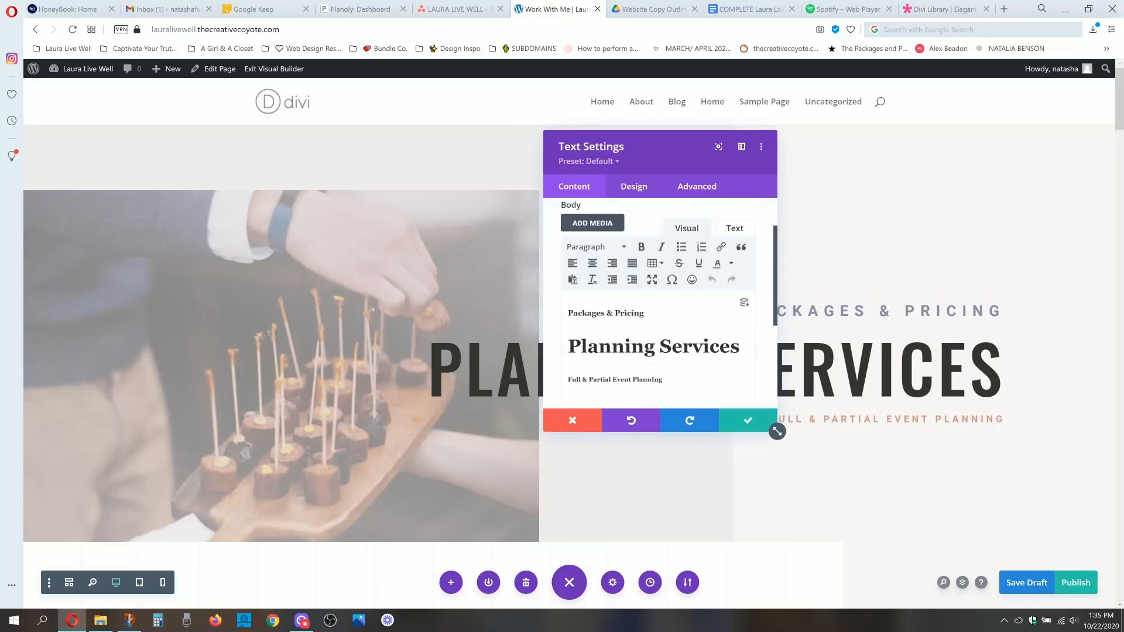
# Step: Check which heading level each of the three lines in the header text uses
pyautogui.click(632, 313)
pyautogui.moveTo(639, 158); pyautogui.dragTo(252, 170)
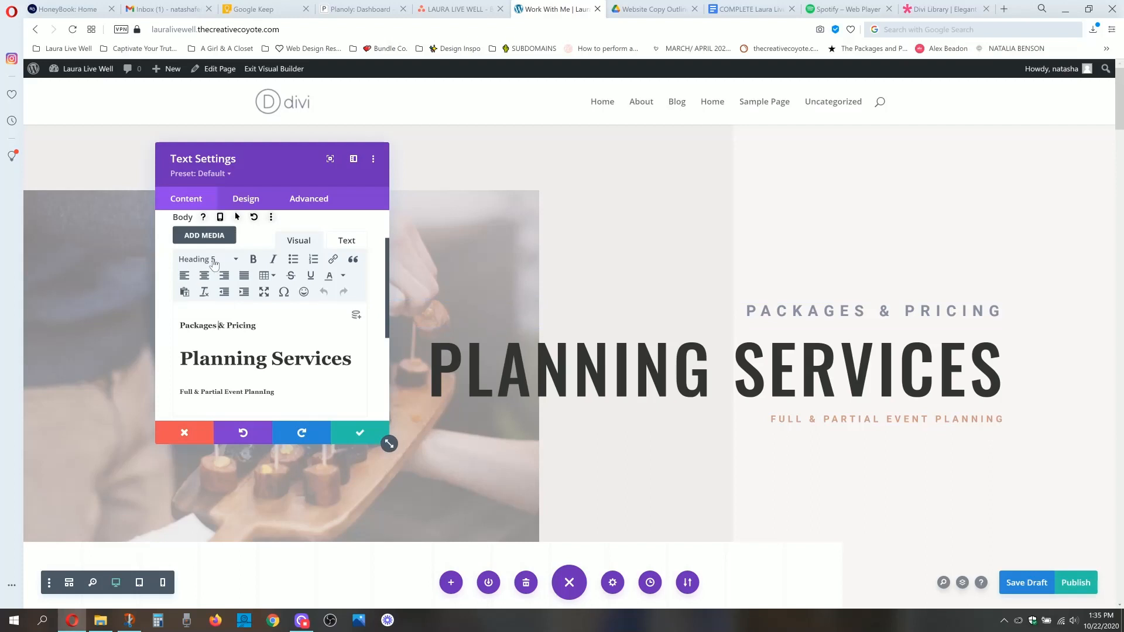
pyautogui.click(200, 359)
pyautogui.doubleClick(212, 392)
pyautogui.click(213, 392)
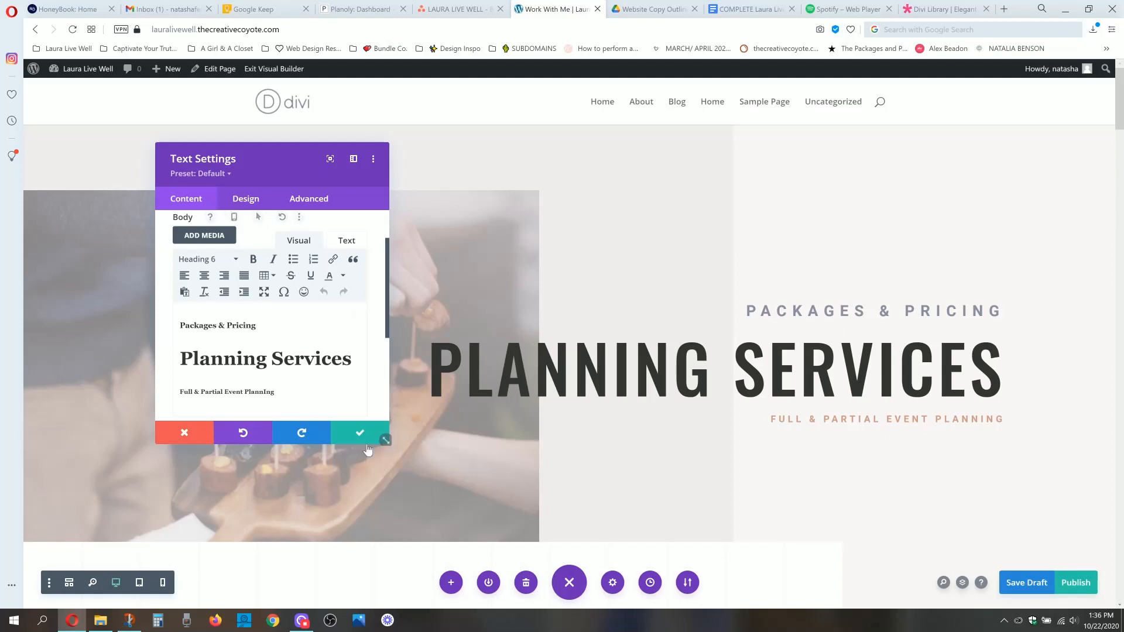
# Step: Enlarge the text settings window and set the H1 heading text color to the saved yellow
pyautogui.moveTo(389, 444); pyautogui.dragTo(454, 487)
pyautogui.moveTo(321, 165); pyautogui.dragTo(245, 127)
pyautogui.moveTo(378, 447); pyautogui.dragTo(411, 507)
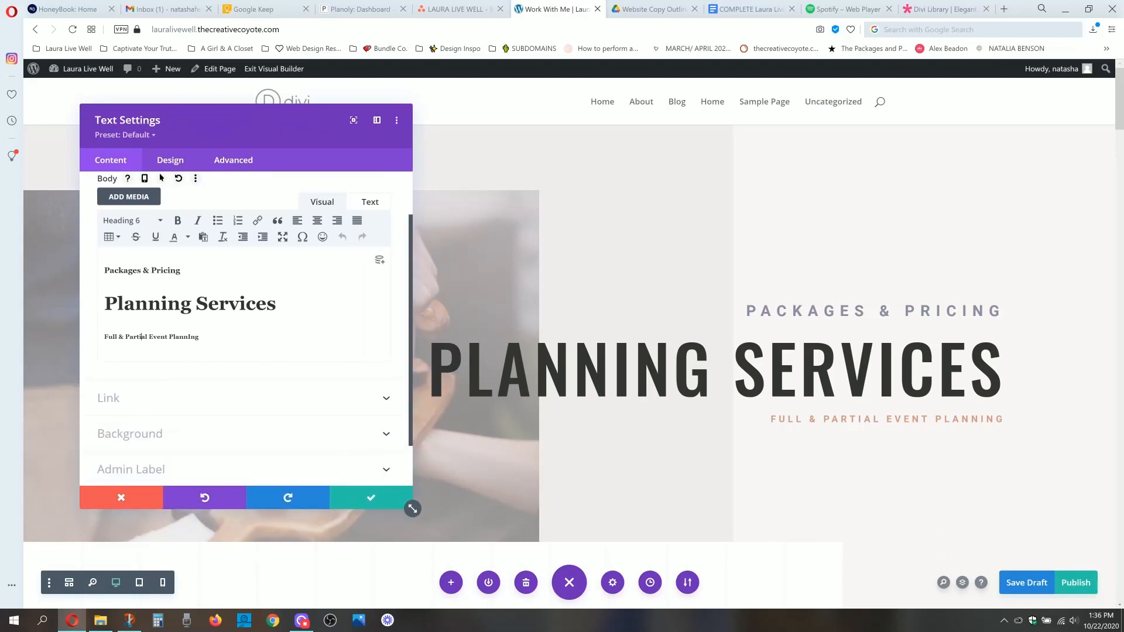
pyautogui.click(171, 161)
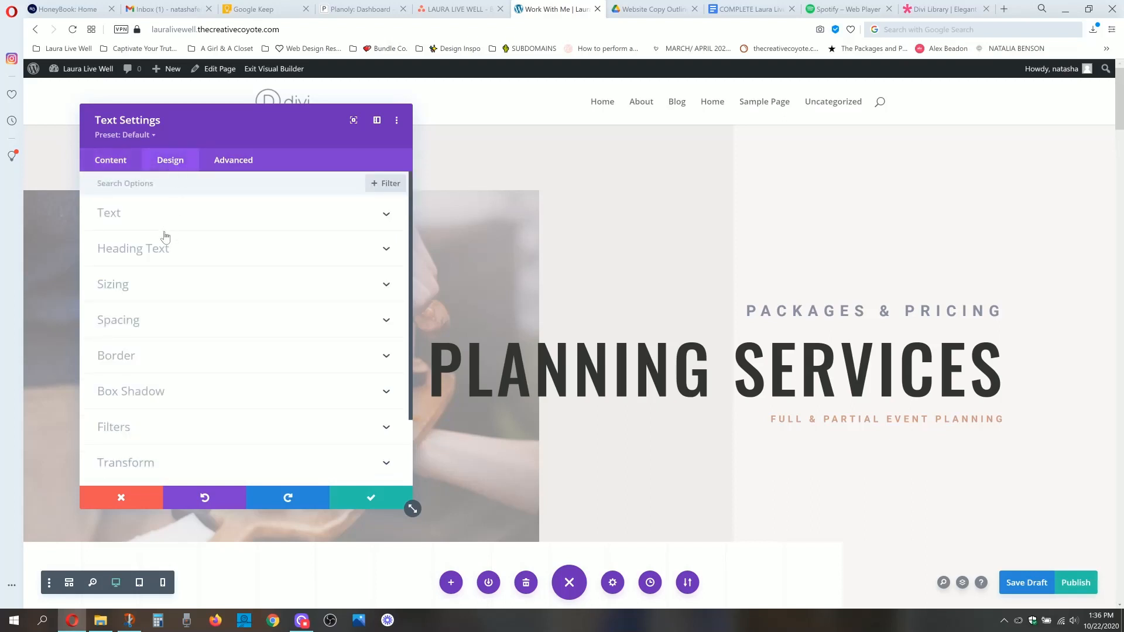
pyautogui.click(154, 251)
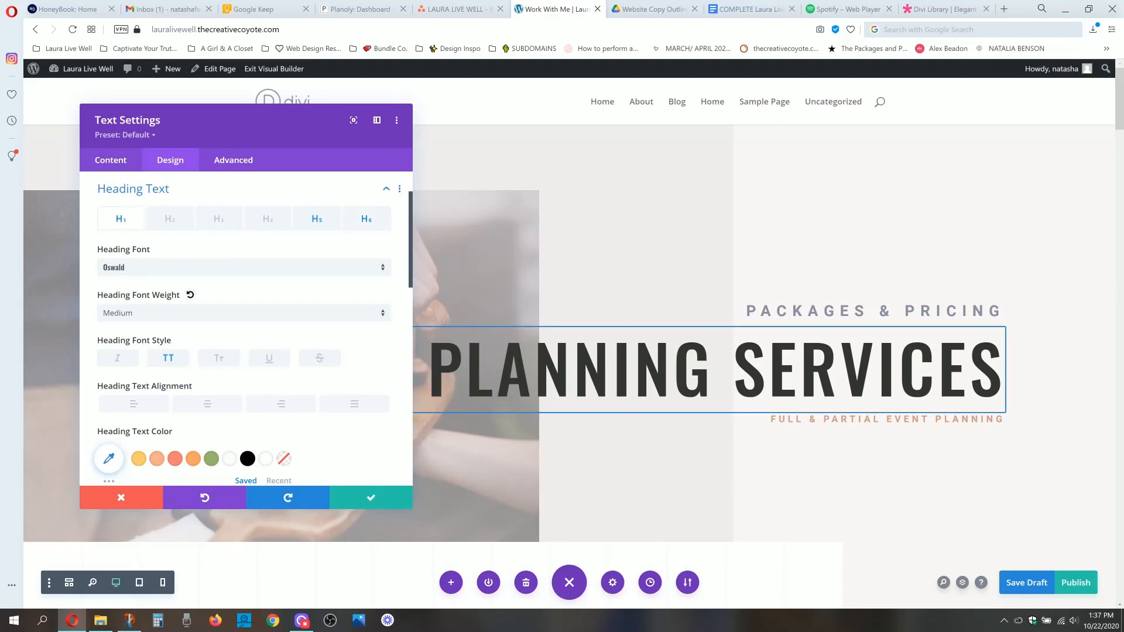
pyautogui.scroll(-1, 247, 331)
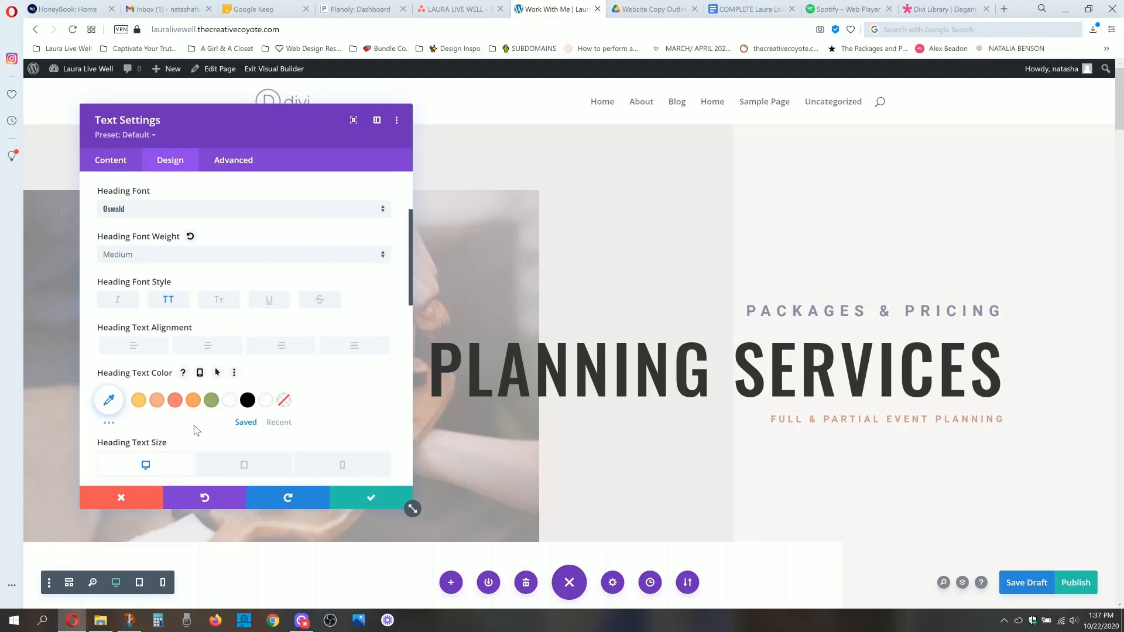
pyautogui.click(140, 405)
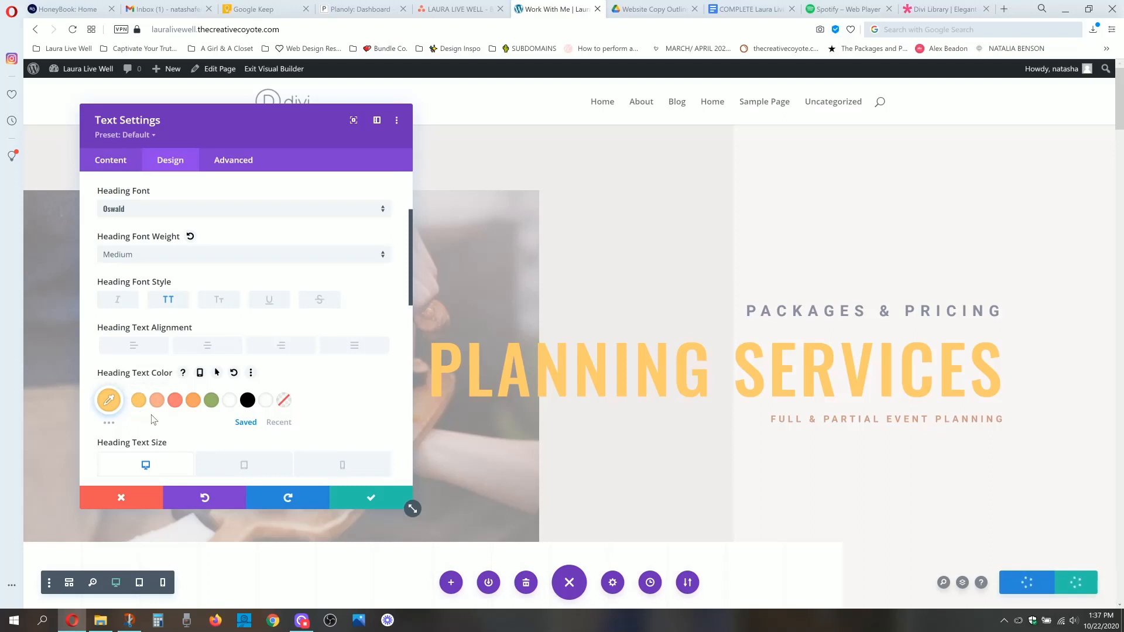
# Step: Set the Heading 5 text color to the saved green #97b86d
pyautogui.scroll(2, 211, 344)
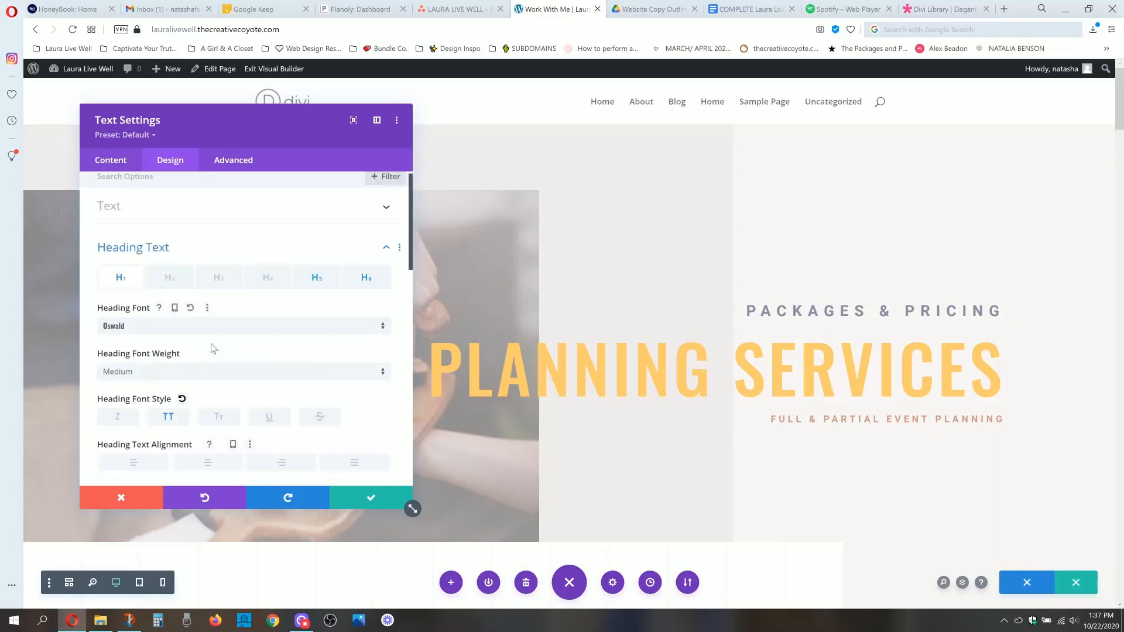
pyautogui.click(314, 285)
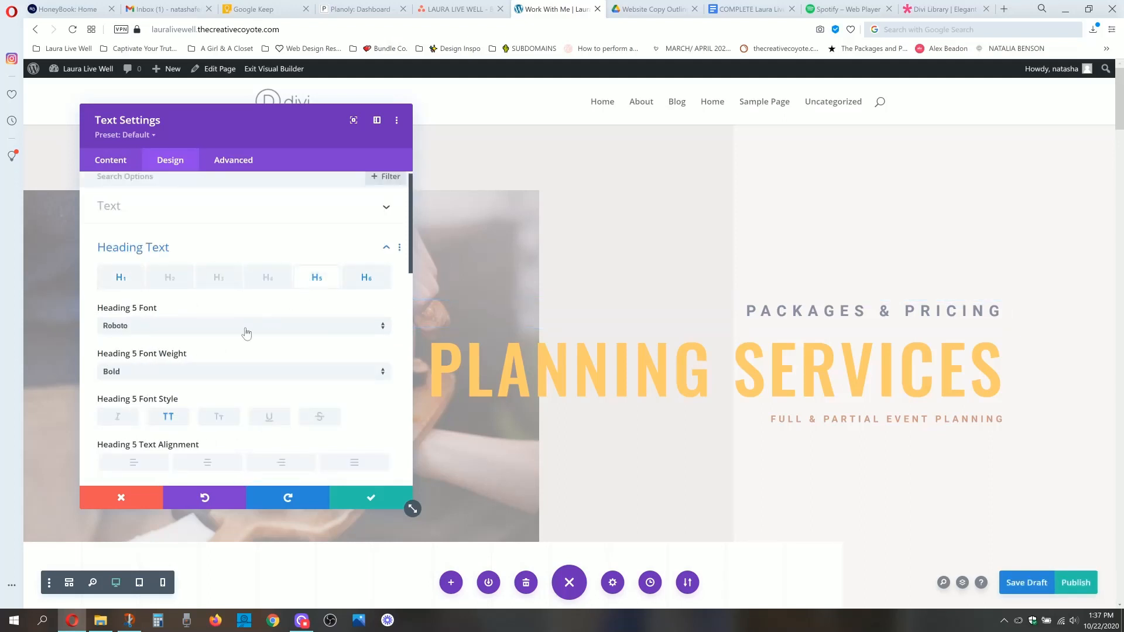
pyautogui.scroll(-3, 240, 333)
pyautogui.click(211, 400)
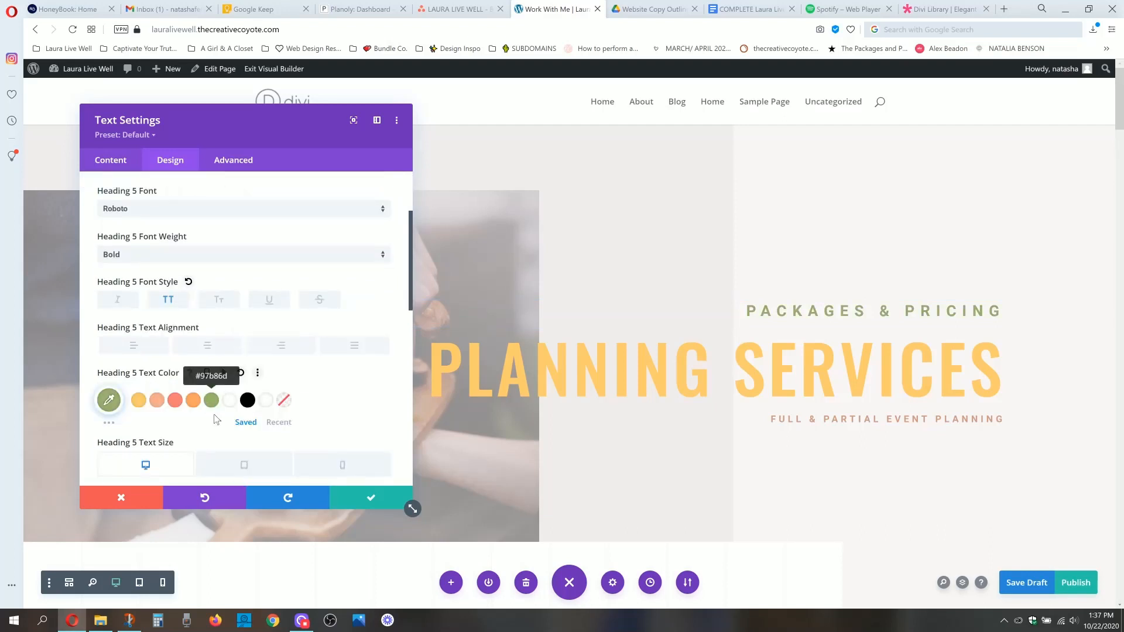
# Step: Try the saved peach as the Heading 6 text color, and set it to the saved coral
pyautogui.scroll(1, 227, 392)
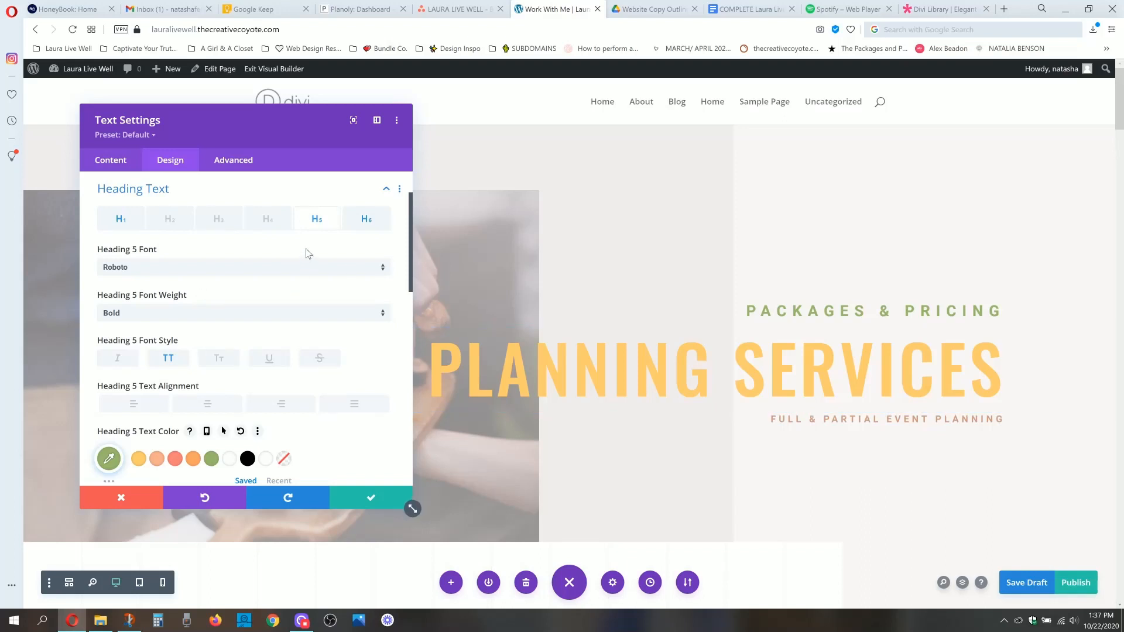
pyautogui.click(367, 220)
pyautogui.scroll(-1, 265, 387)
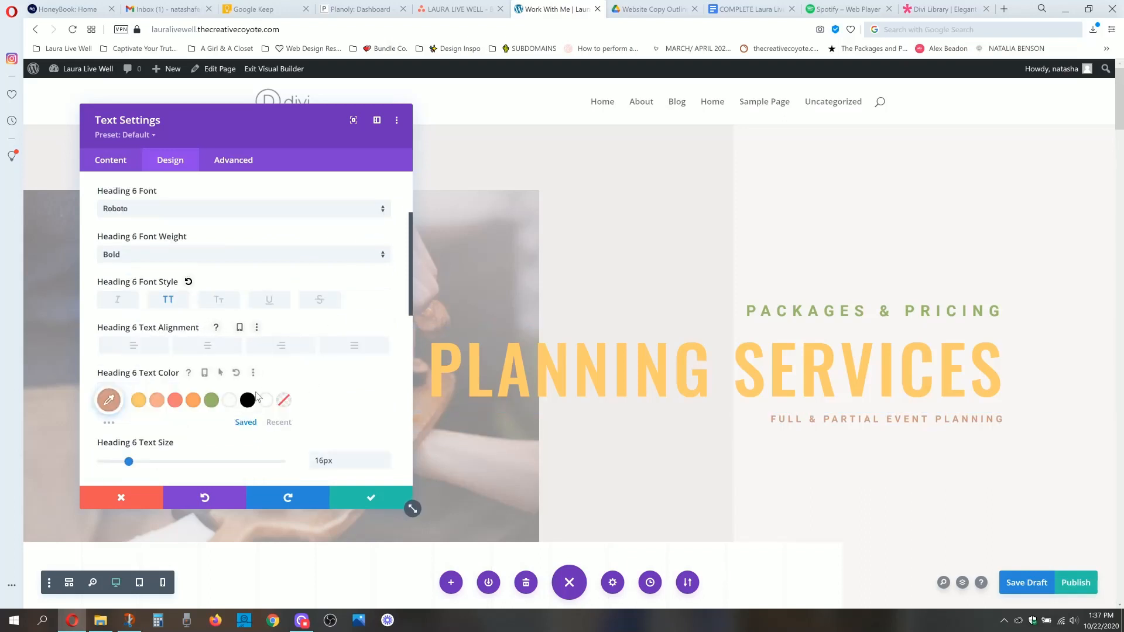
pyautogui.click(155, 406)
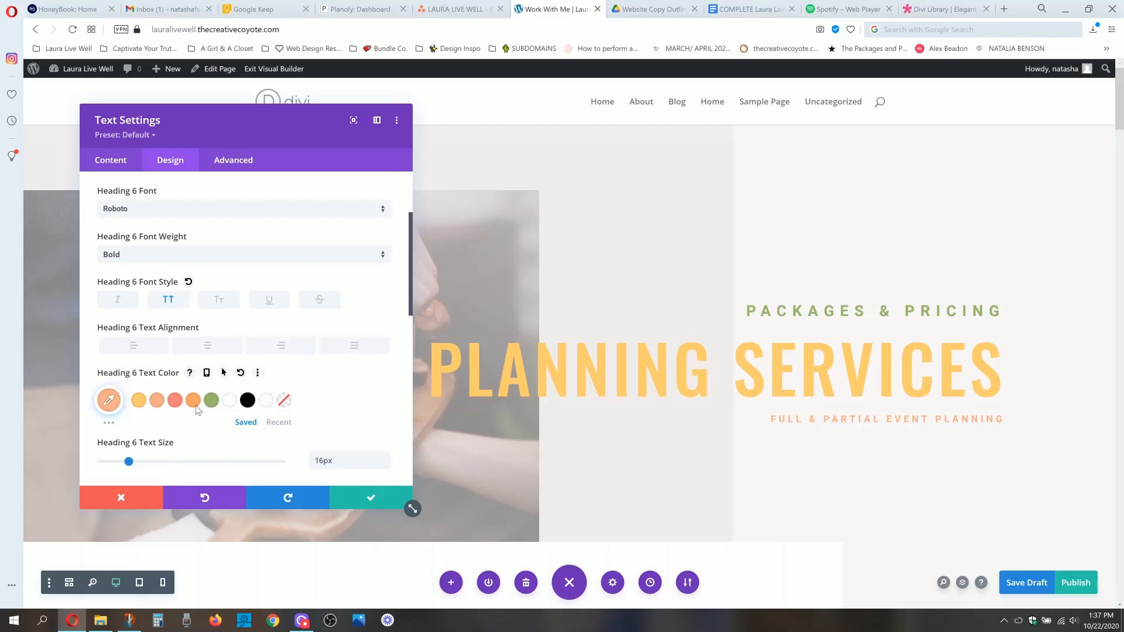
pyautogui.click(175, 403)
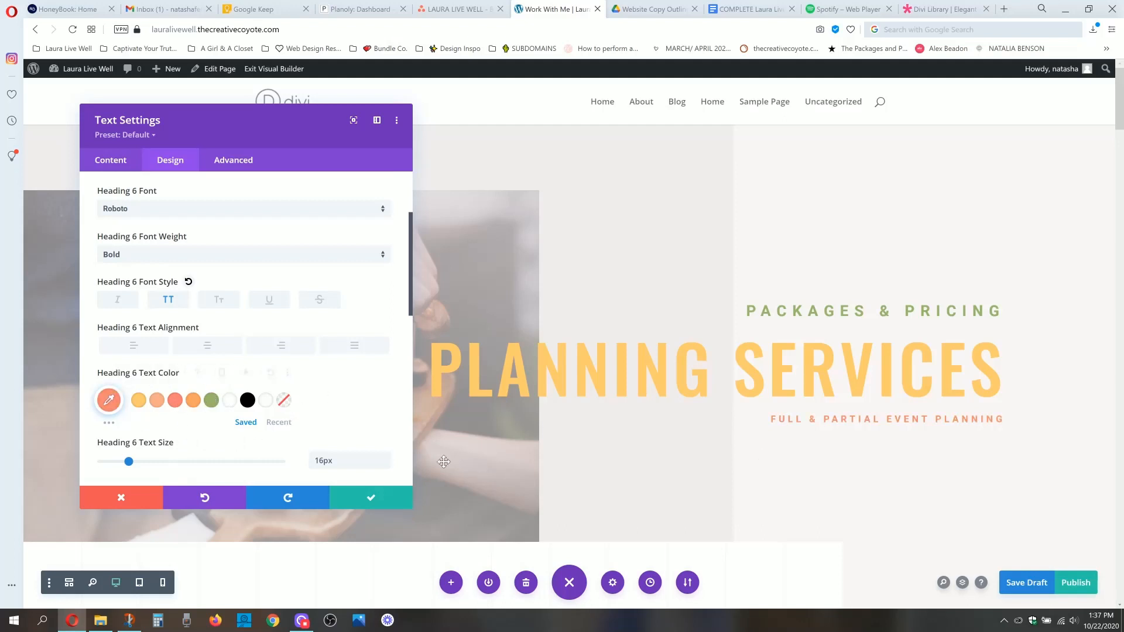
# Step: Replace "Planning" with "Update" in the header's H1 line so it reads "Update Services", and save the text settings
pyautogui.scroll(2, 148, 202)
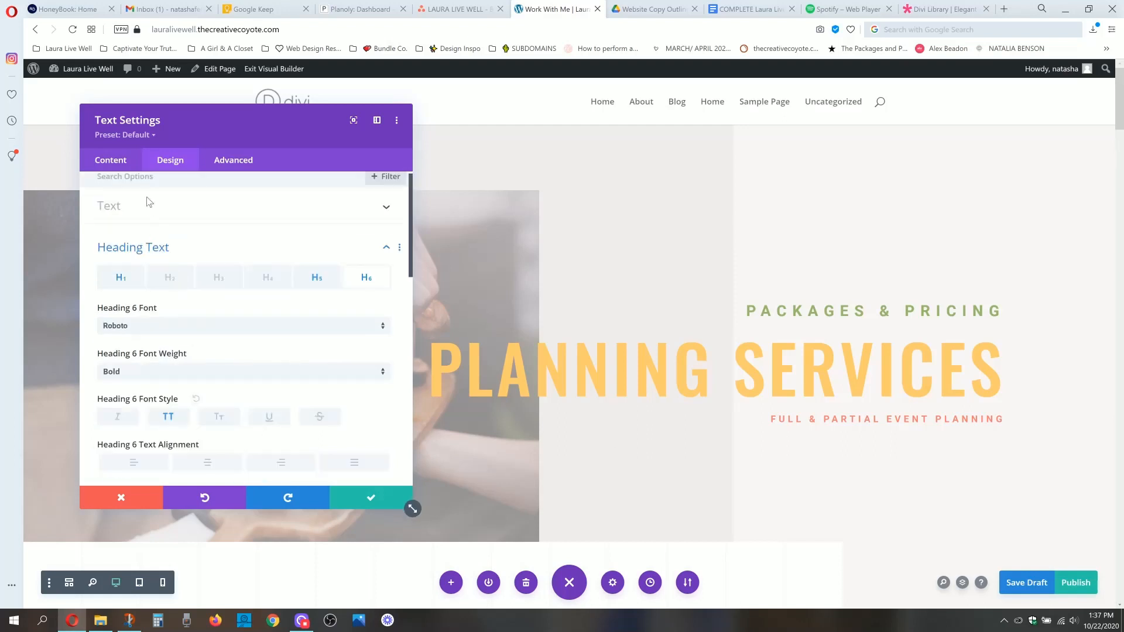
pyautogui.click(127, 161)
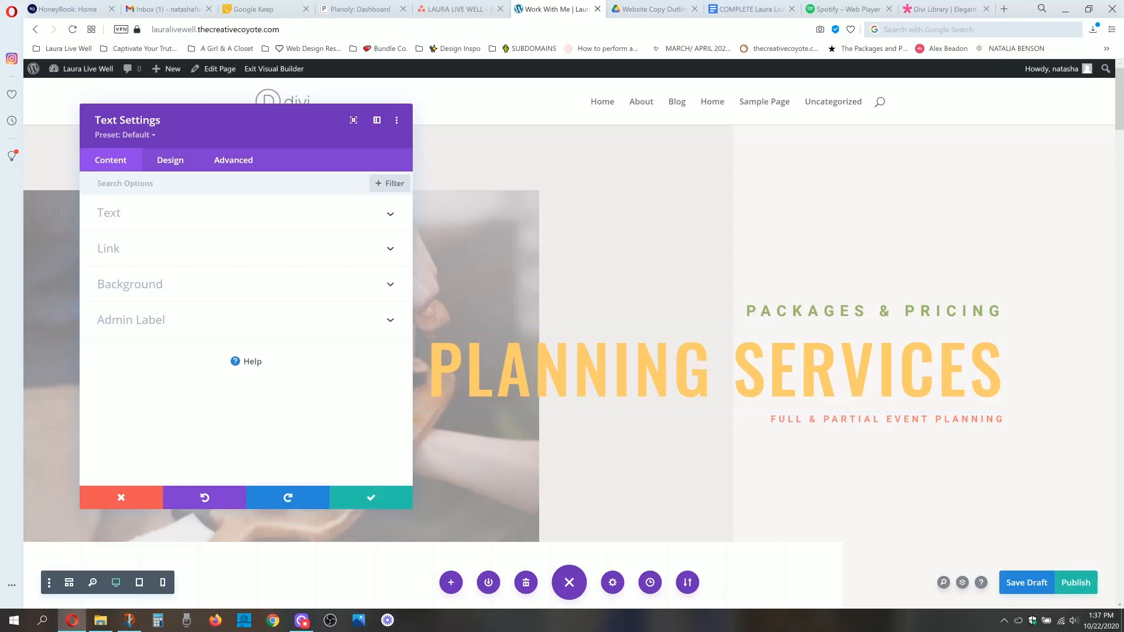
pyautogui.click(157, 224)
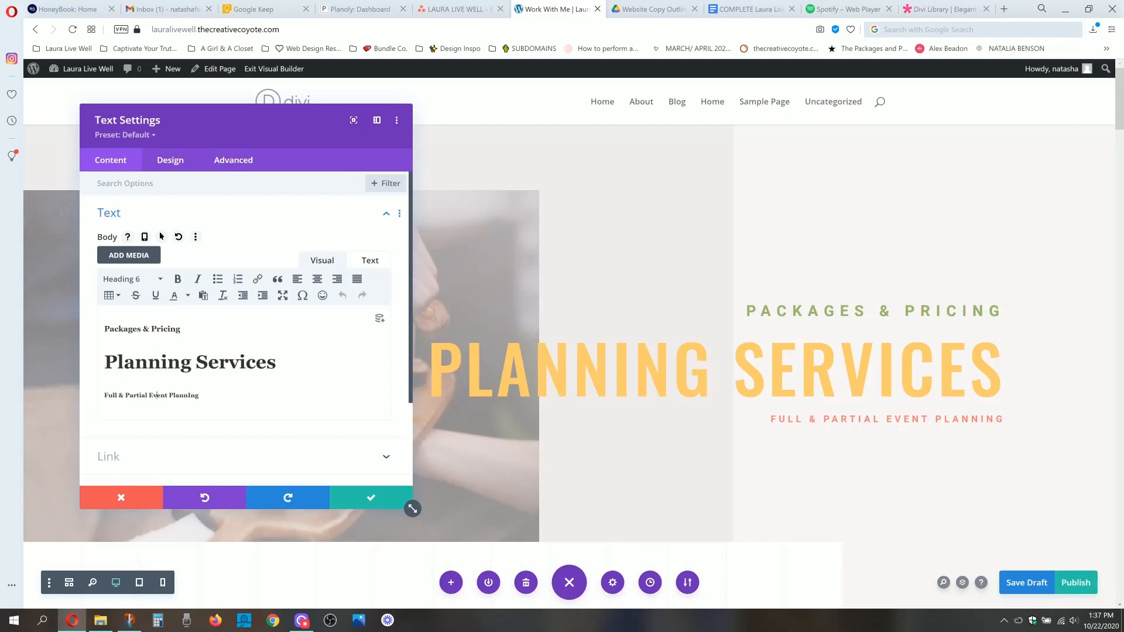
pyautogui.scroll(-1, 246, 328)
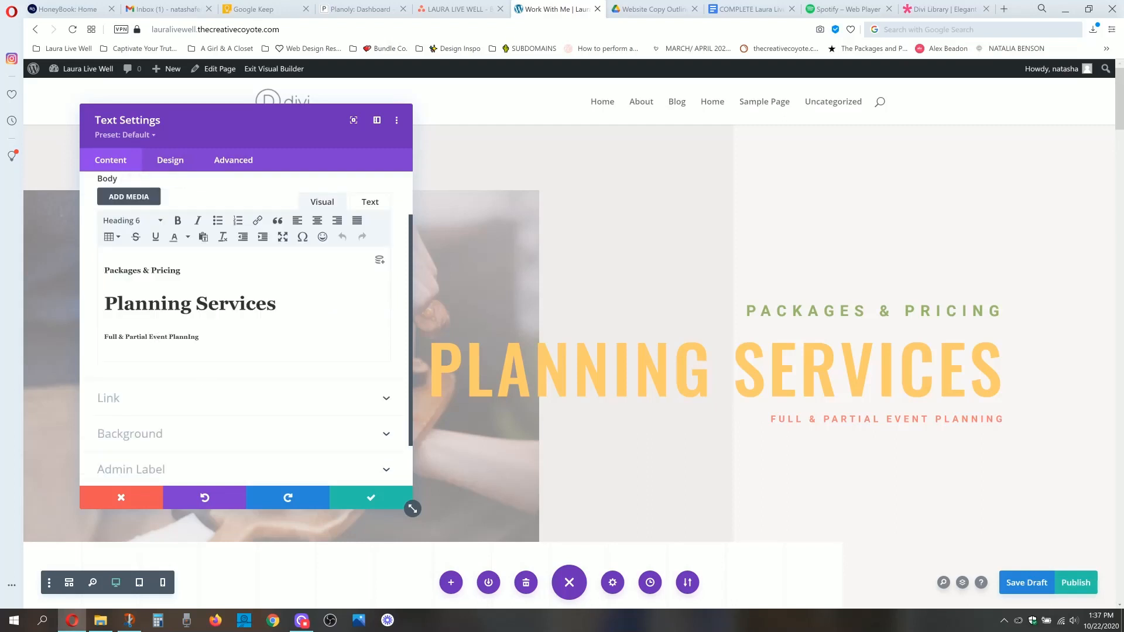
pyautogui.moveTo(105, 303); pyautogui.dragTo(191, 303)
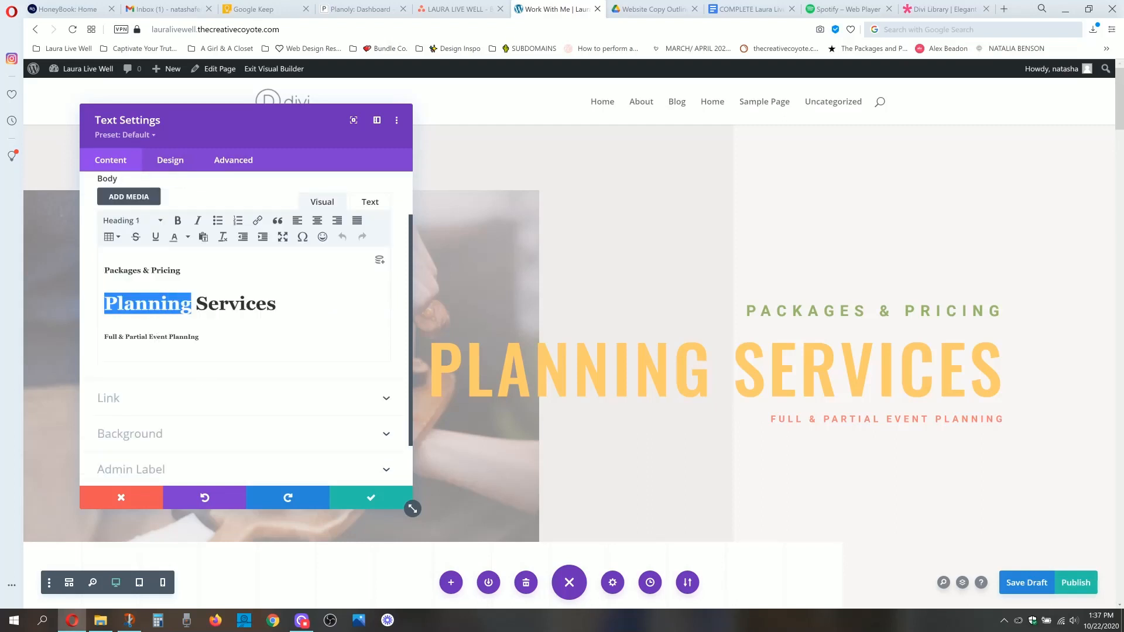
pyautogui.write('Update')
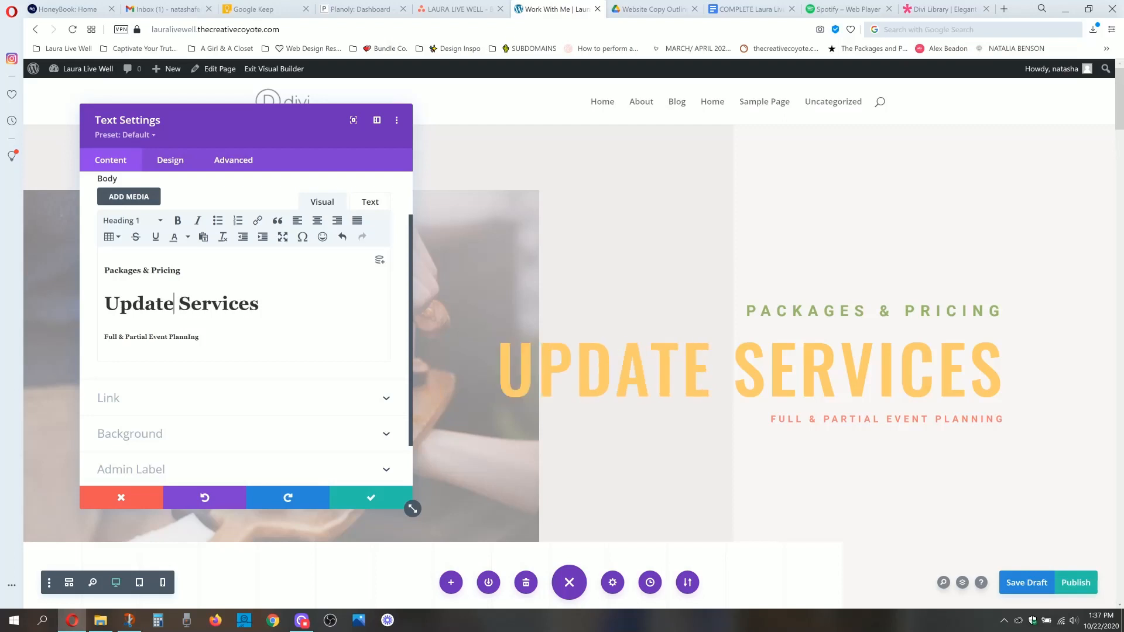
pyautogui.click(376, 498)
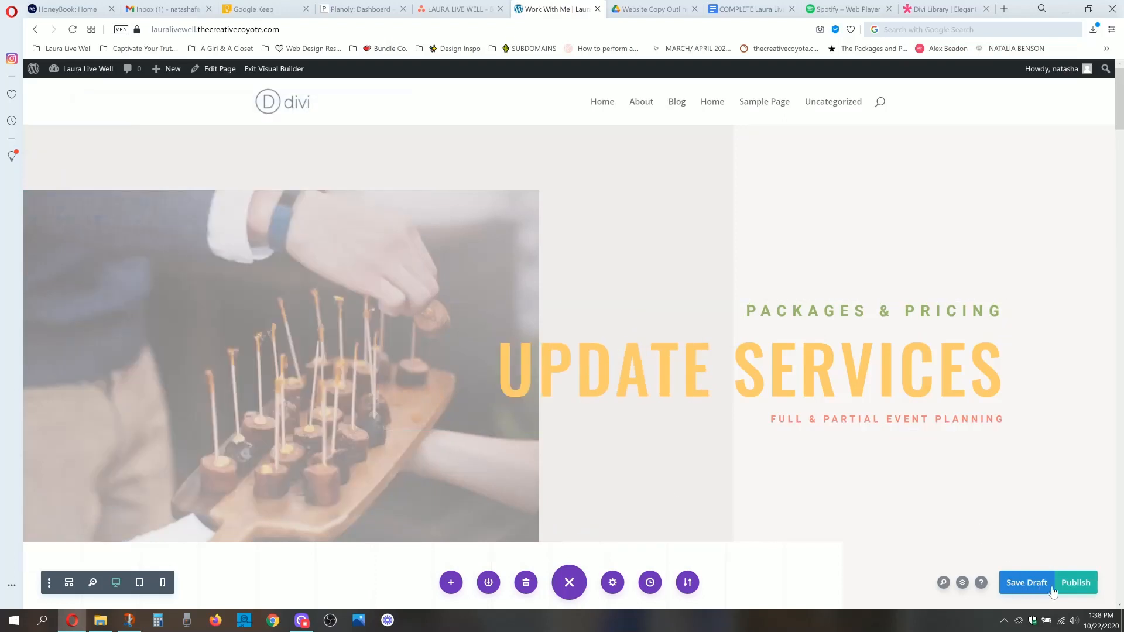
# Step: Publish the page and review the header and the Primary Event Services section below it
pyautogui.click(1075, 583)
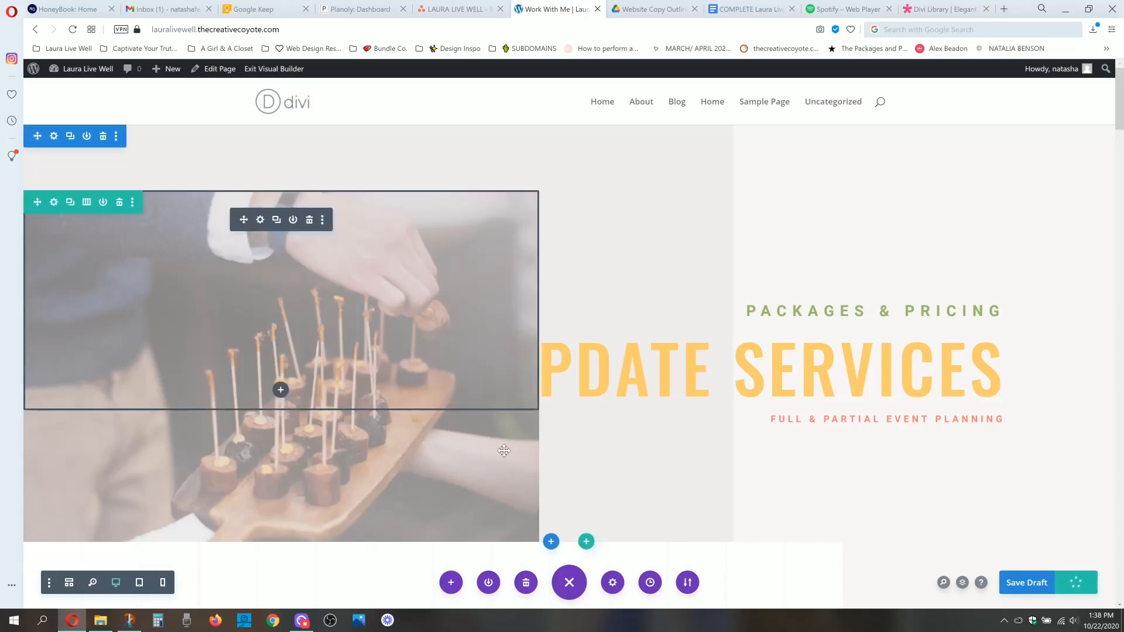
pyautogui.scroll(-1, 414, 340)
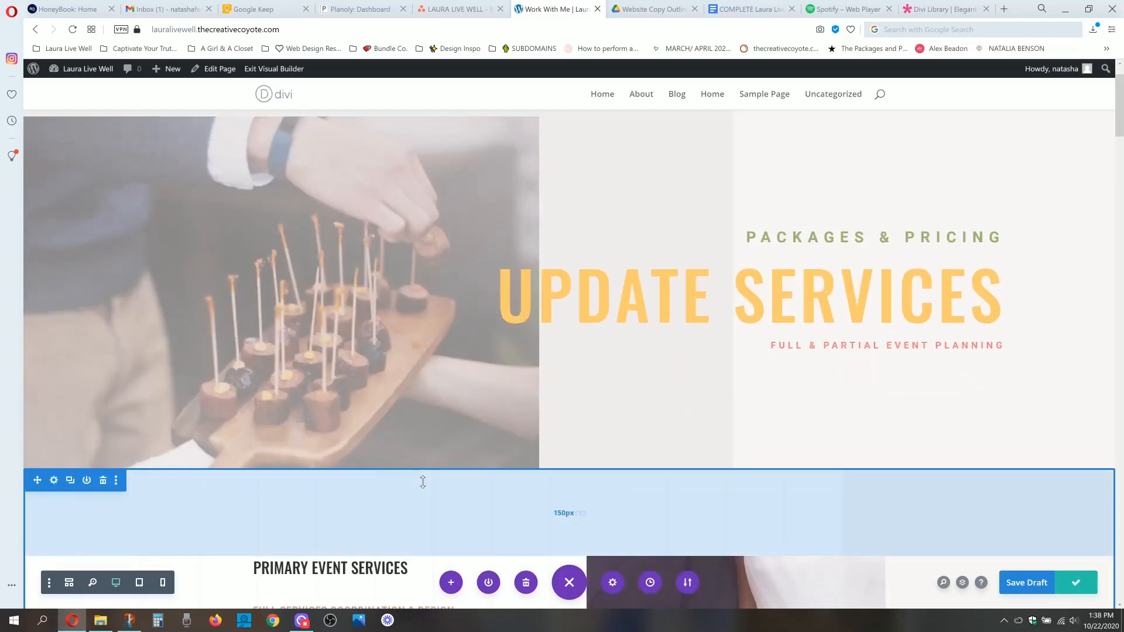
pyautogui.scroll(1, 401, 506)
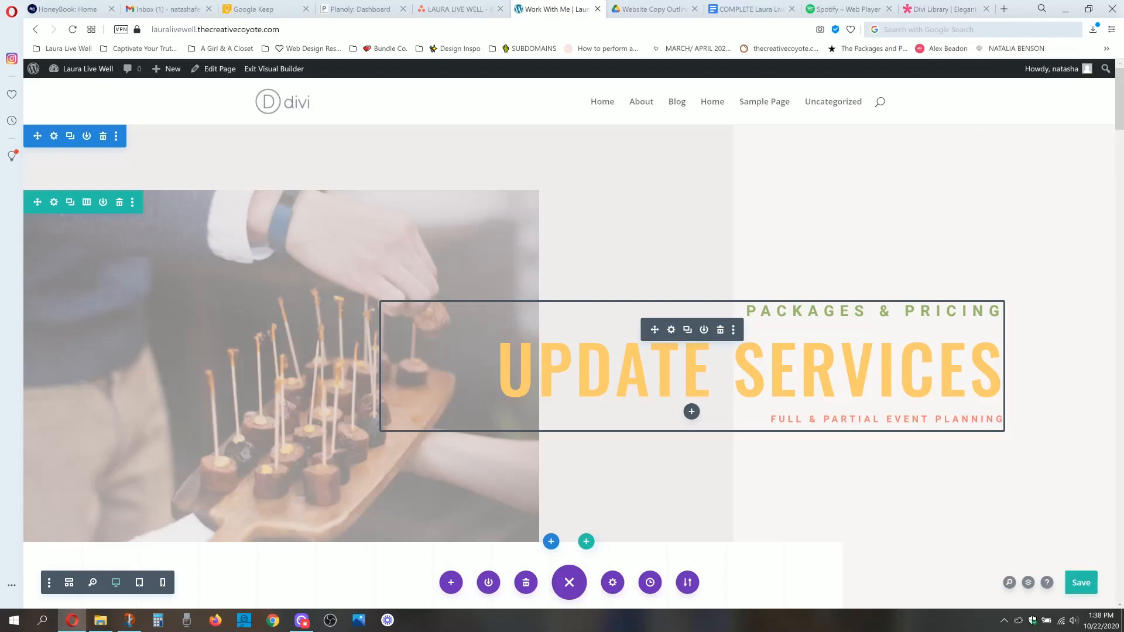
pyautogui.scroll(-3, 490, 358)
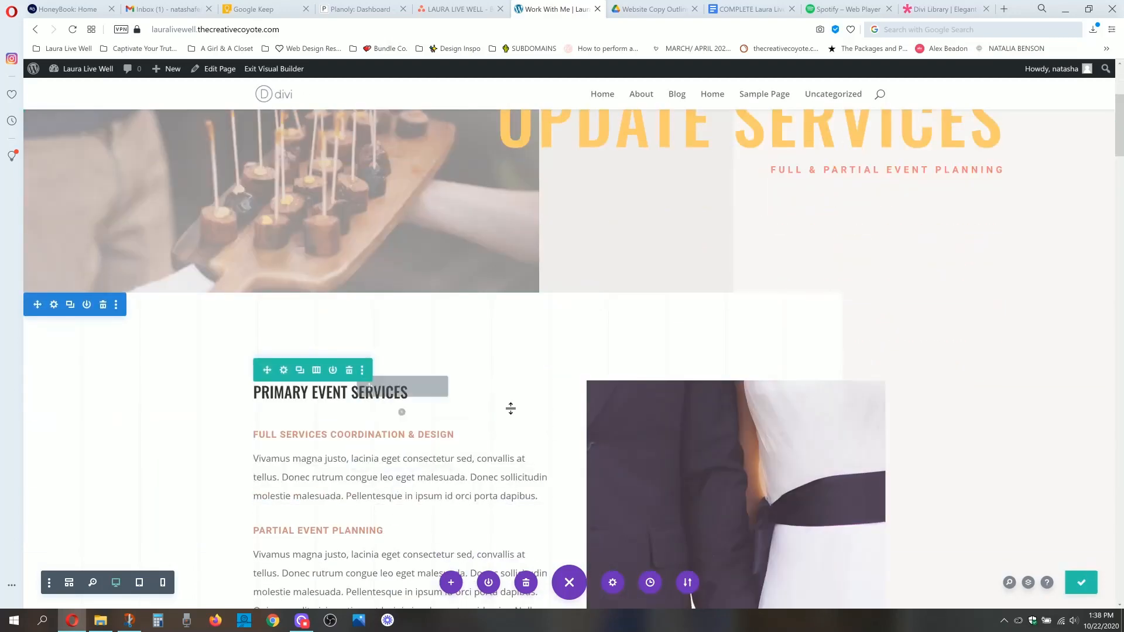
pyautogui.scroll(2, 511, 408)
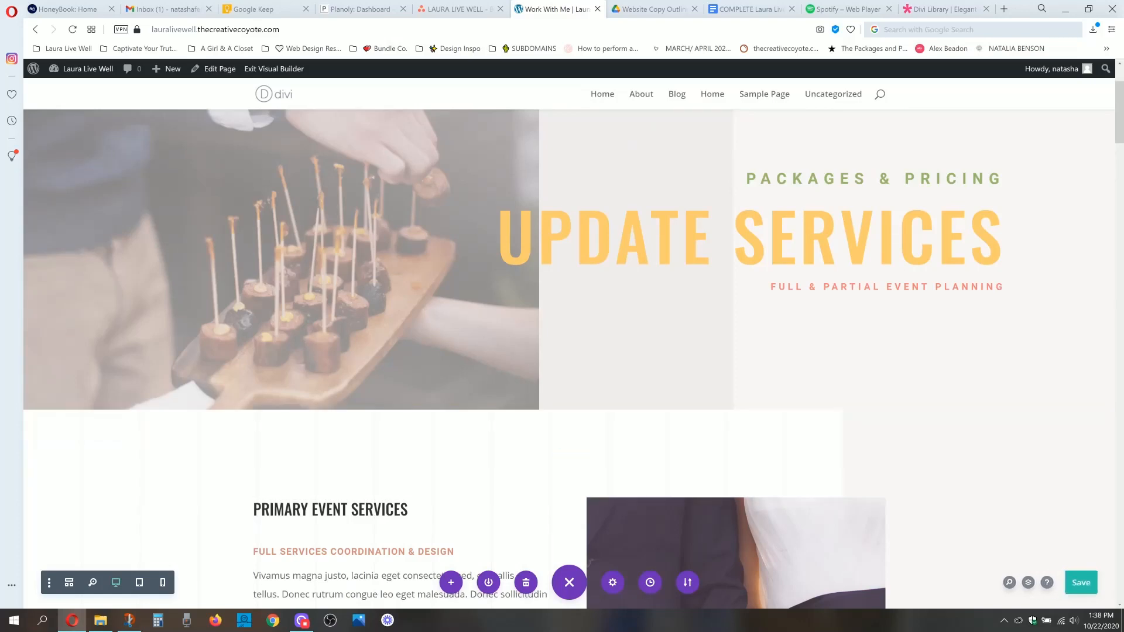